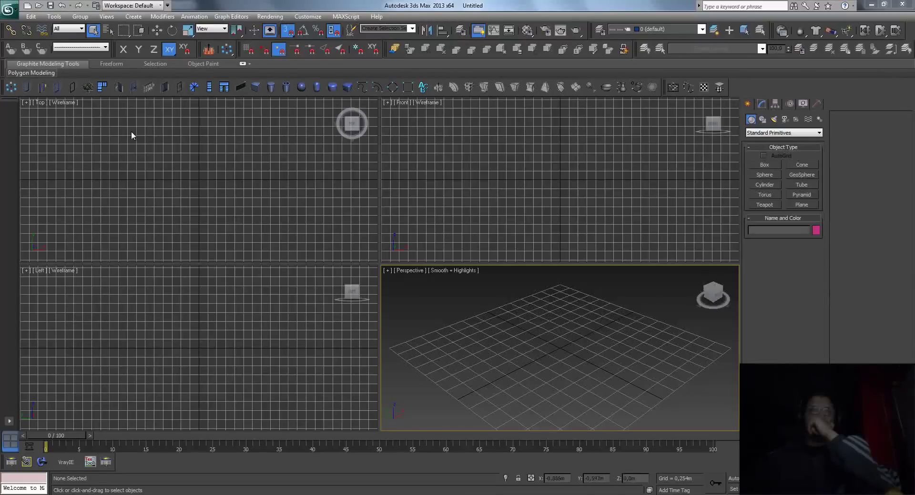
- Import 3D.dwg, deriving AutoCAD primitives by Entity with Blocks as Node Hierarchy
left_click(8, 8)
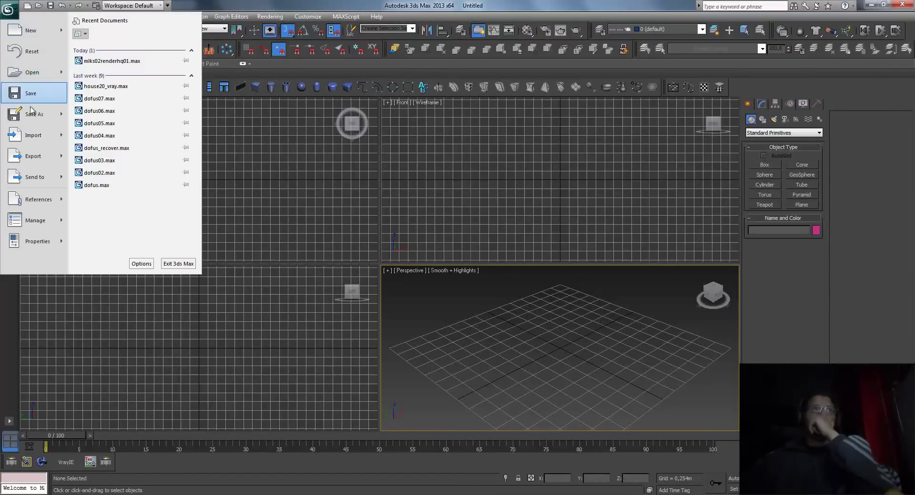
left_click(61, 132)
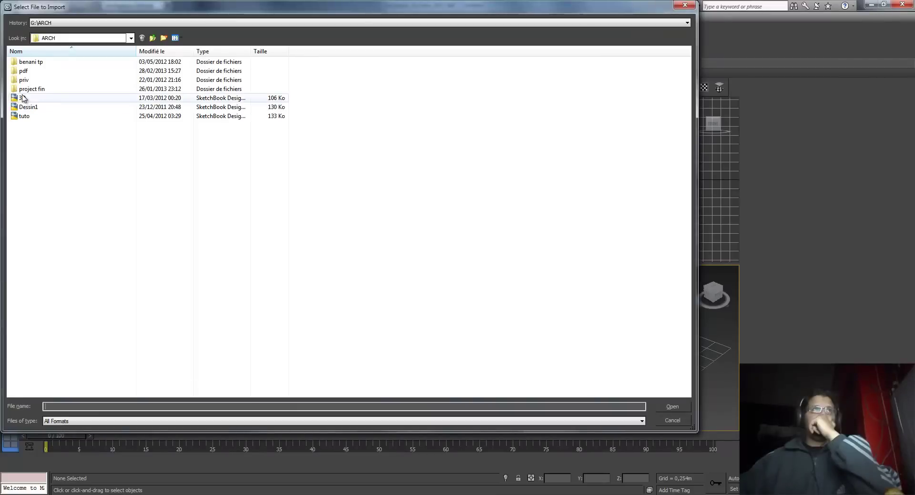
left_click(21, 97)
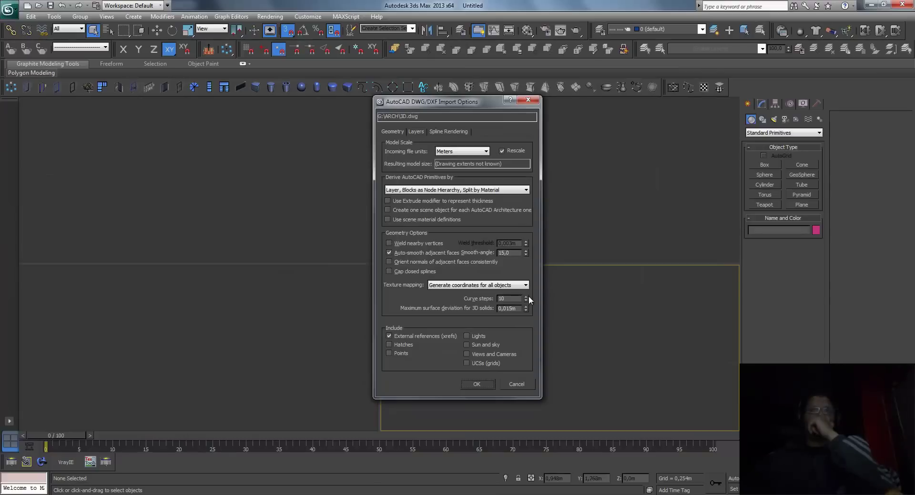
left_click(442, 190)
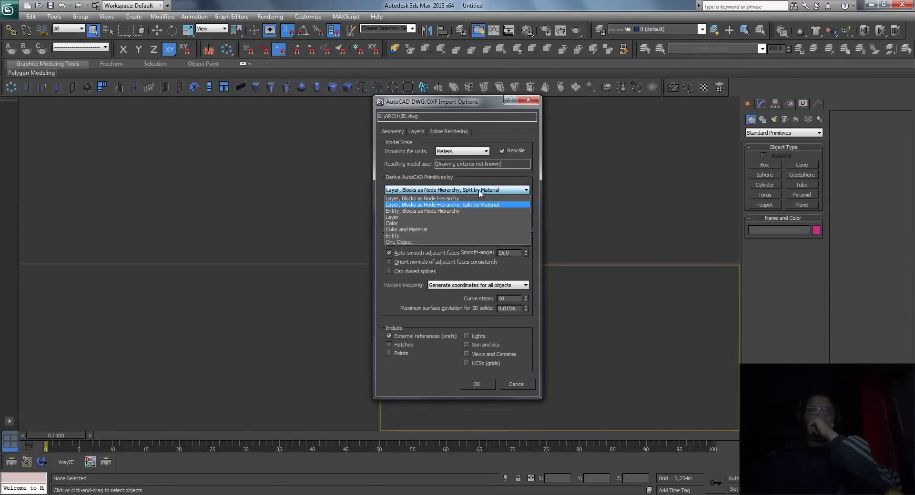
left_click(452, 212)
left_click(477, 383)
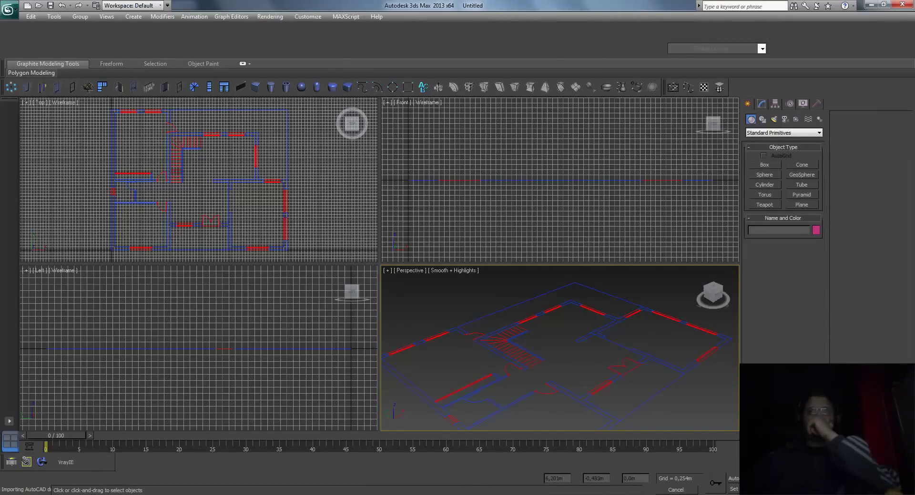
- Maximize the Perspective view and measure a window shape with the Measure utility
key("alt+w")
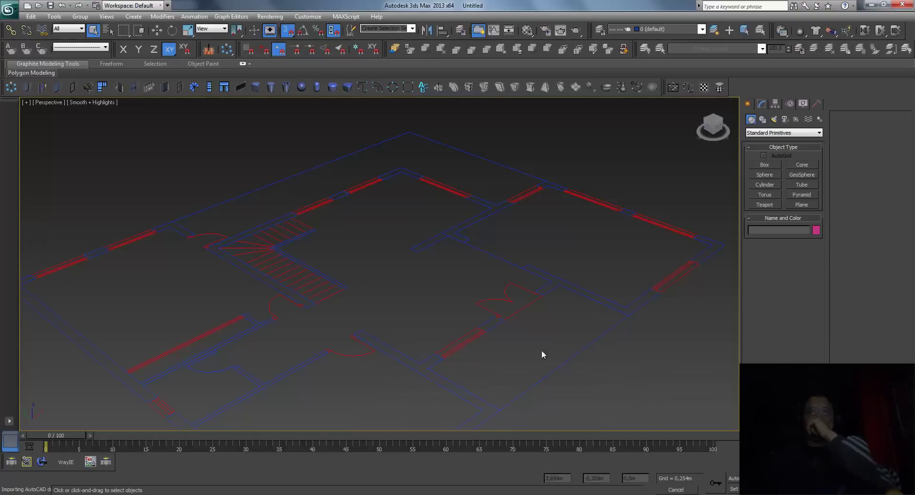
left_click(472, 338)
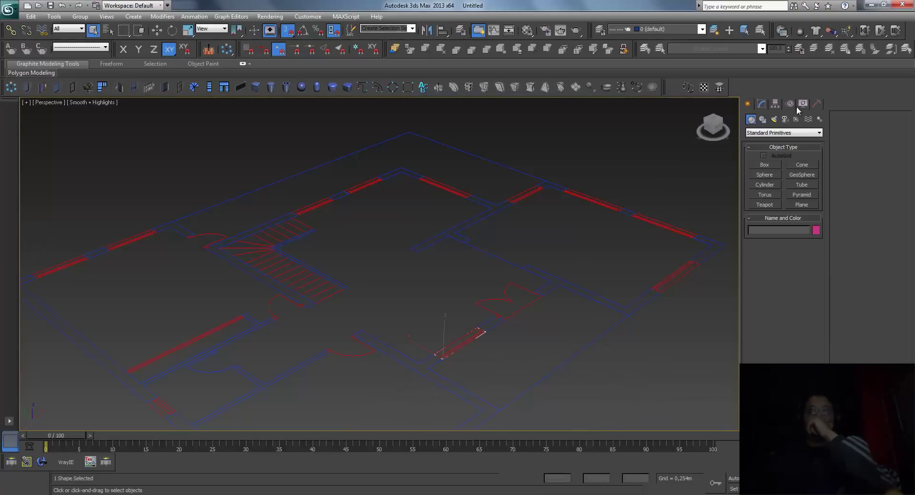
left_click(816, 104)
left_click(783, 200)
left_click(527, 381)
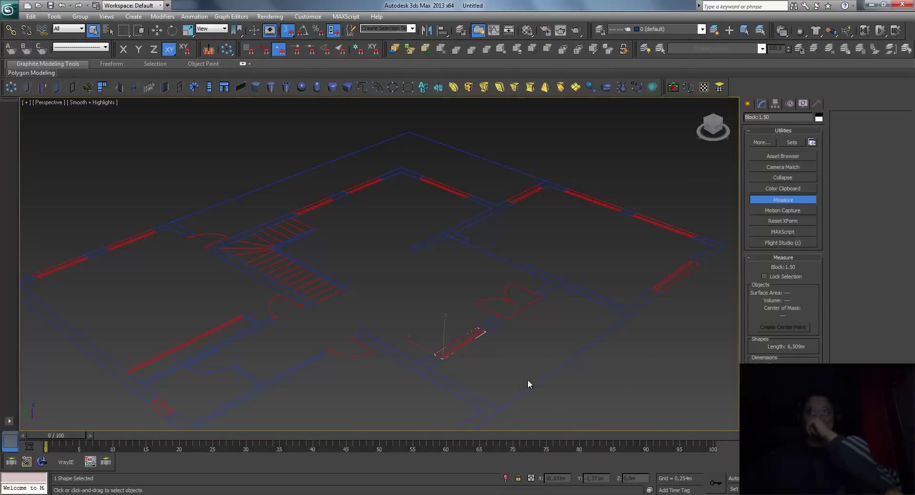
- Select the floor plan's outer line, which measures 174.86m
middle_click_drag(517, 369, 515, 296)
scroll(516, 296, "down", 2)
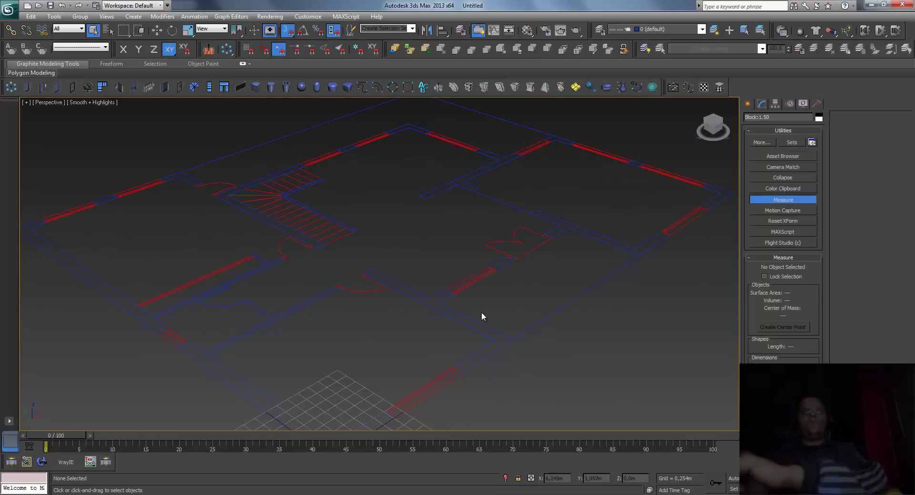
left_click(475, 320)
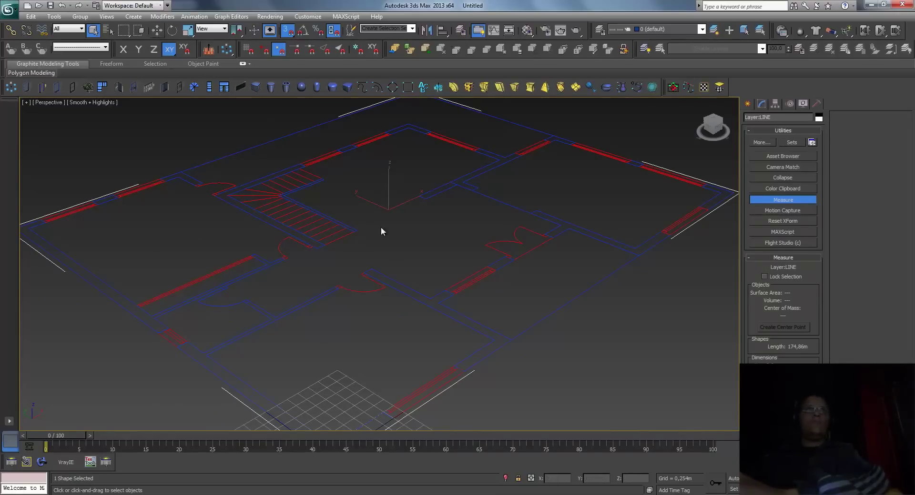
key("w")
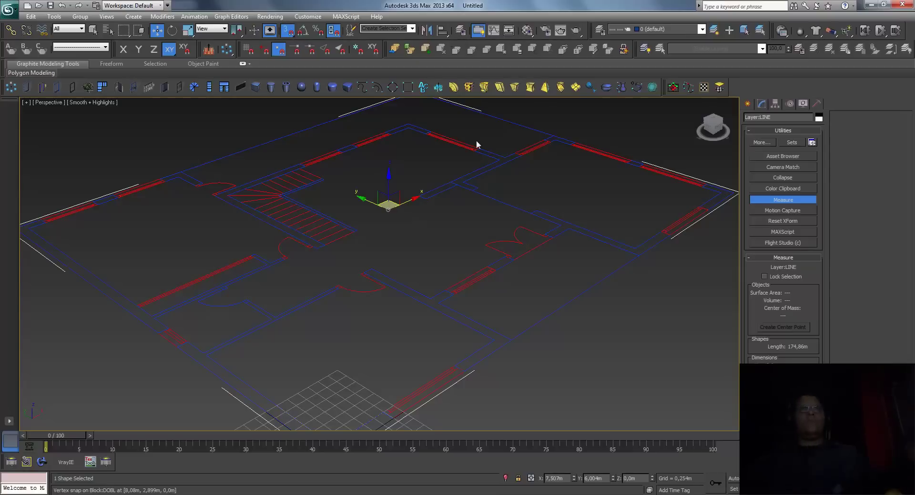
left_click(747, 104)
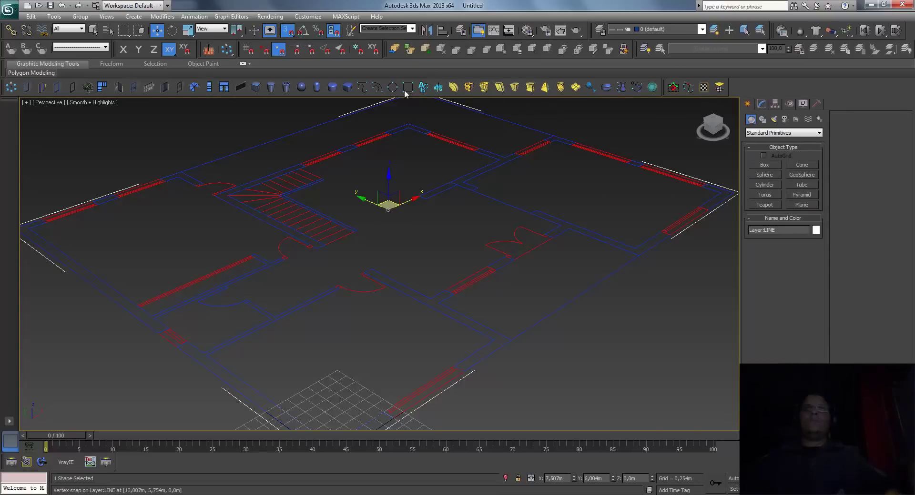
- Draw a trial line along the wall with the Line tool, then undo it
left_click(362, 87)
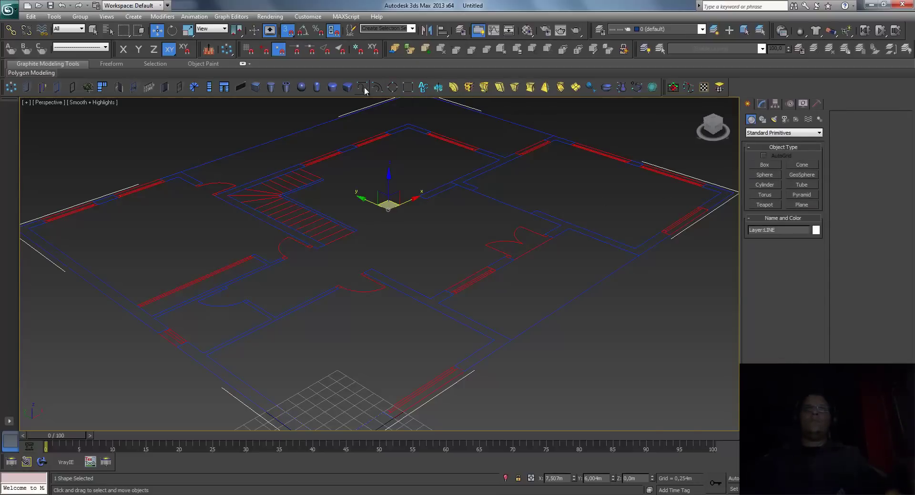
left_click(372, 267)
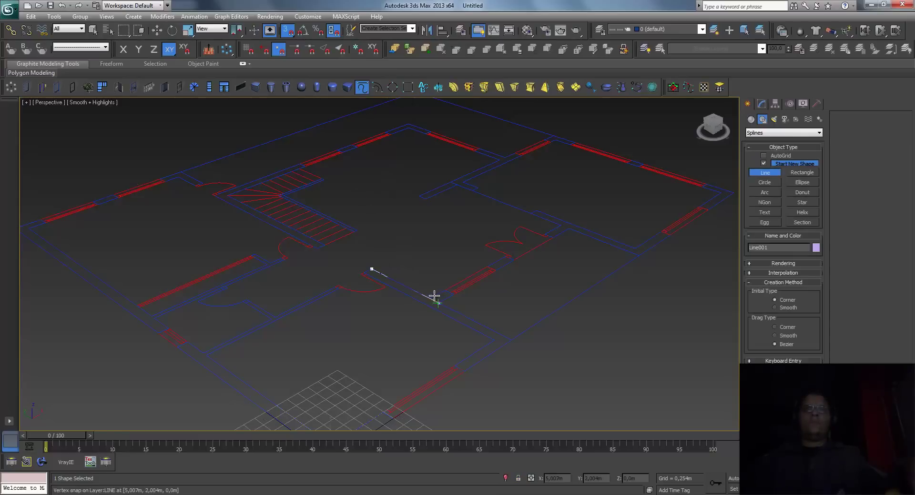
left_click(431, 297)
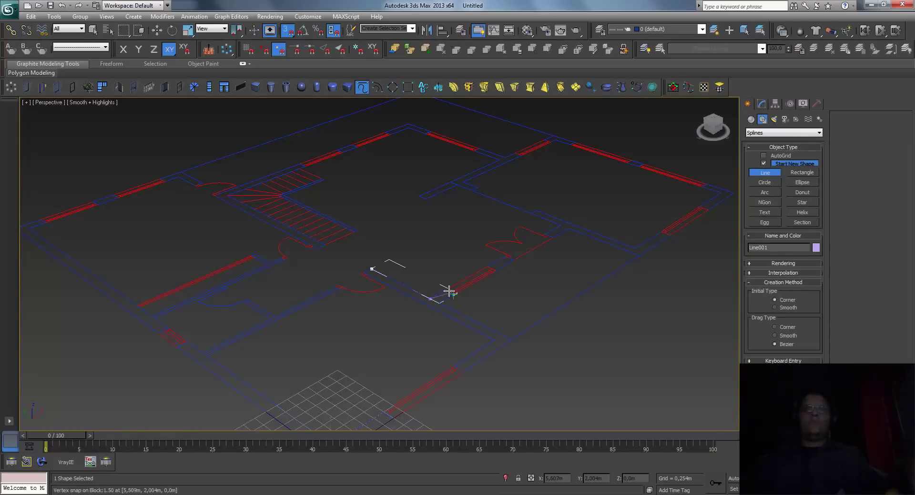
left_click(451, 294)
right_click(461, 306)
key("ctrl+z")
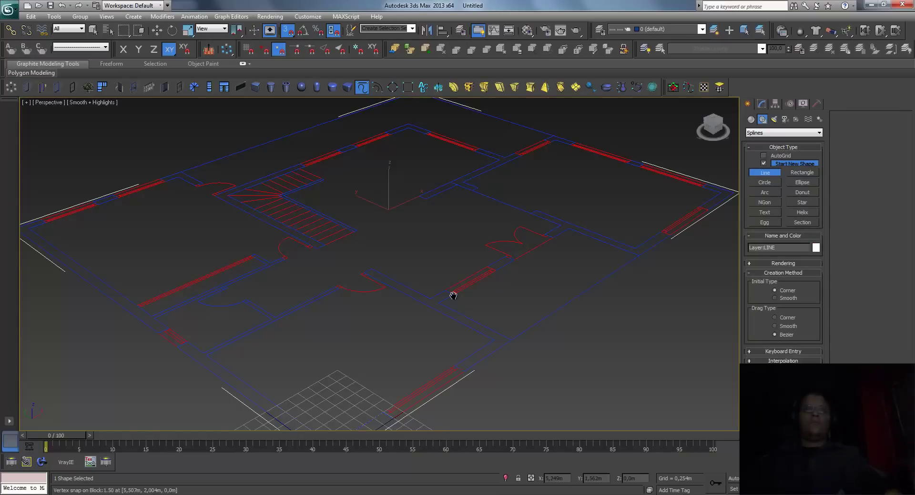
- Snap vertices around the central wall corners and close the spline as Line001
scroll(453, 296, "up", 3)
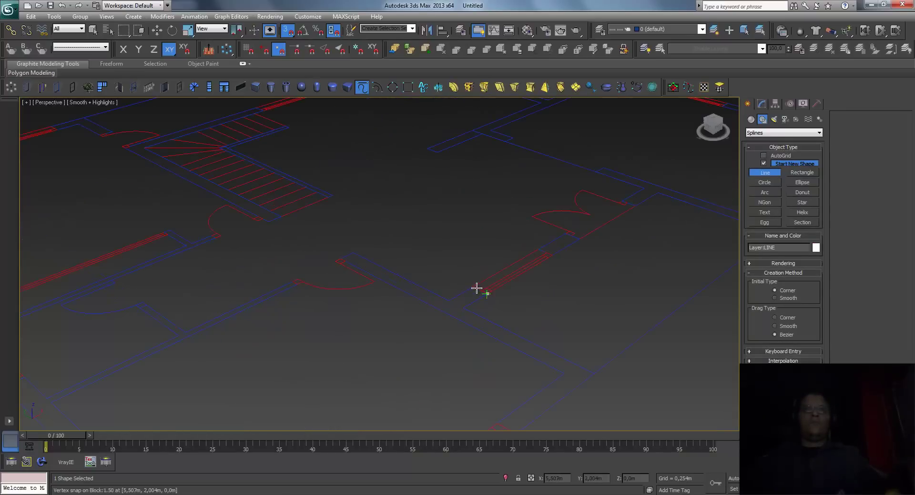
left_click(473, 287)
left_click(377, 256)
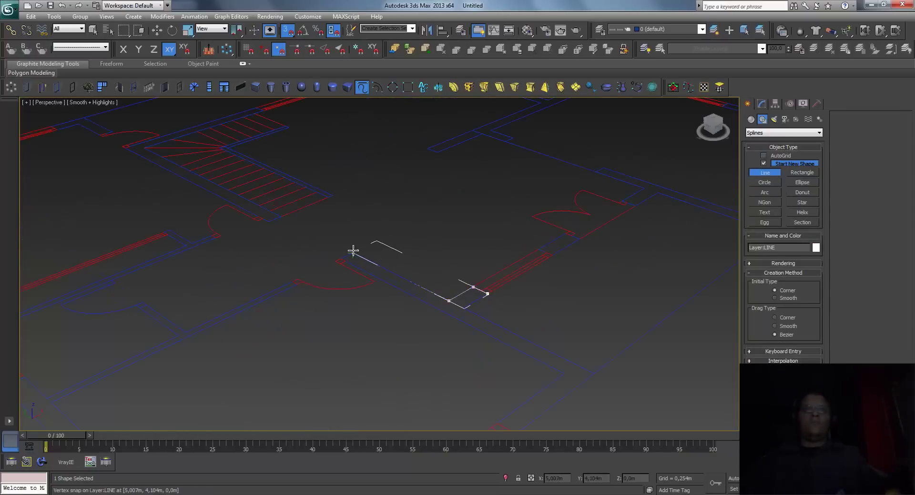
left_click(353, 252)
left_click(341, 259)
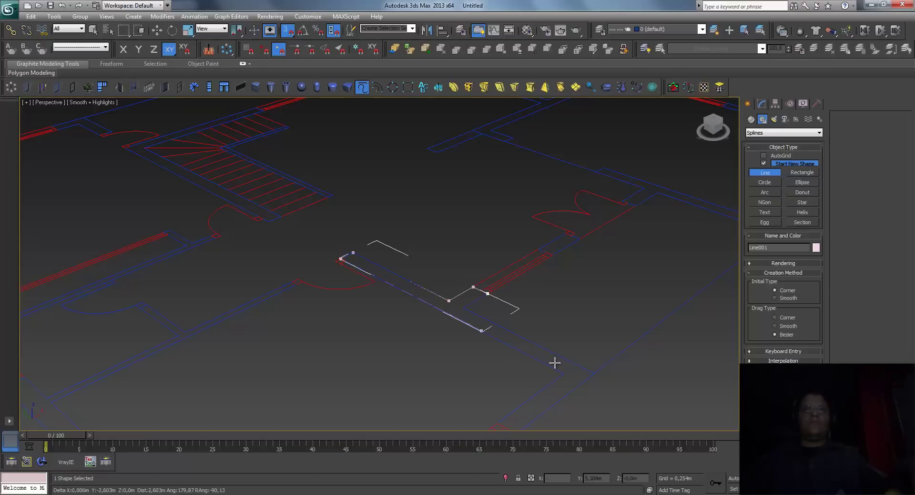
left_click(563, 374)
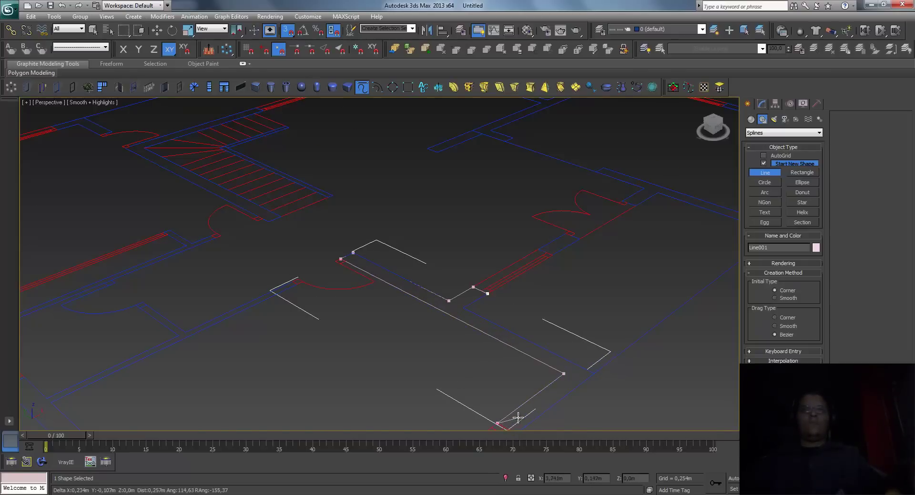
scroll(518, 418, "down", 3)
left_click(453, 357)
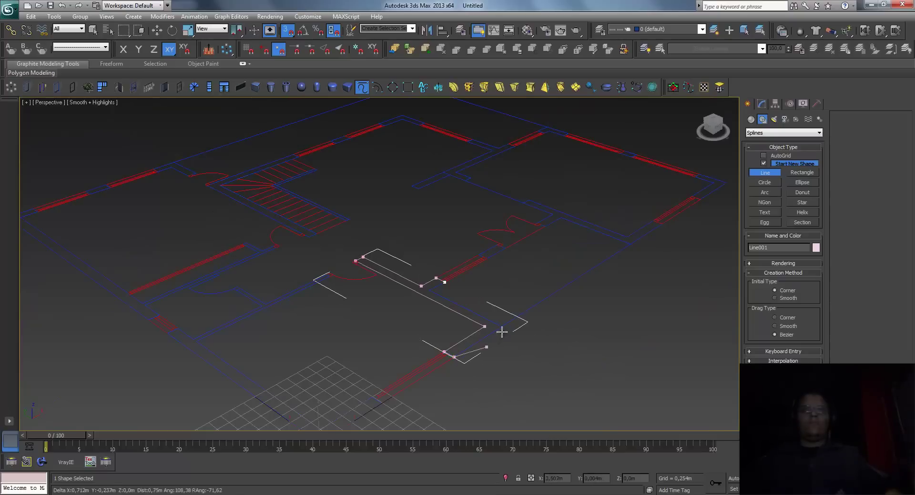
left_click(443, 282)
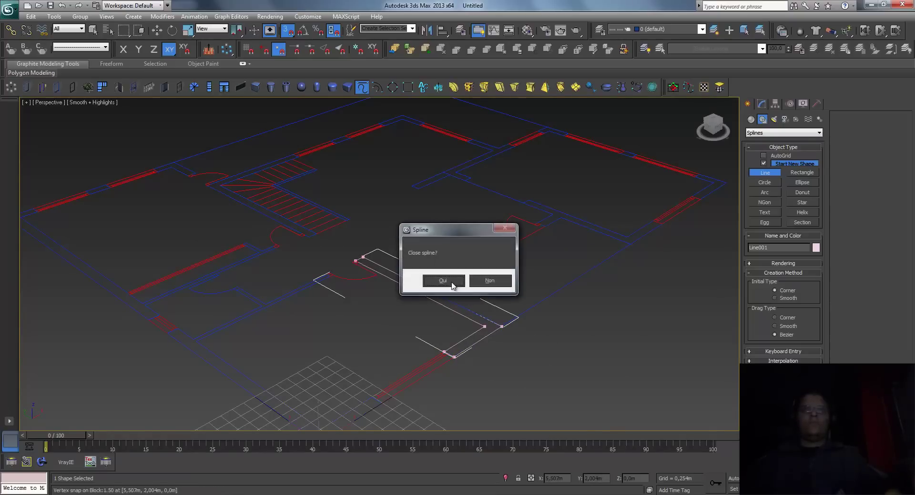
left_click(438, 280)
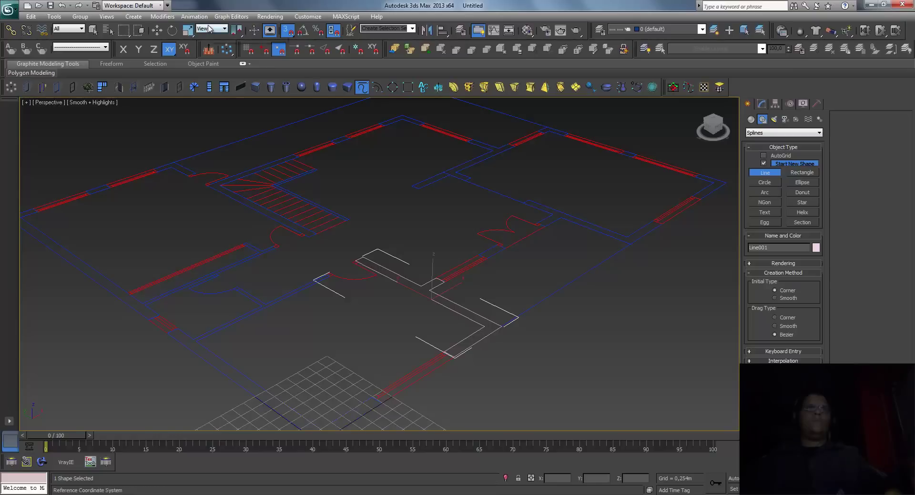
- Set the selection filter to all object types and clear the current selection
left_click(91, 46)
left_click(81, 30)
left_click(81, 29)
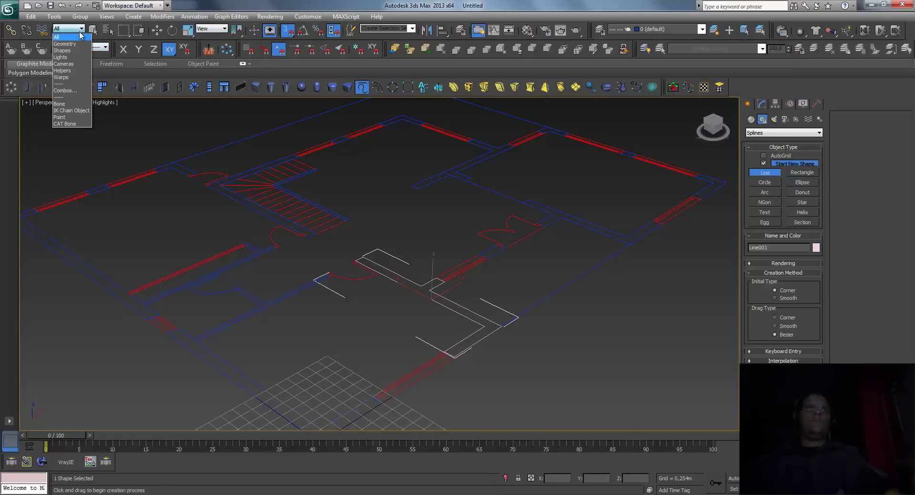
left_click(81, 29)
key("w")
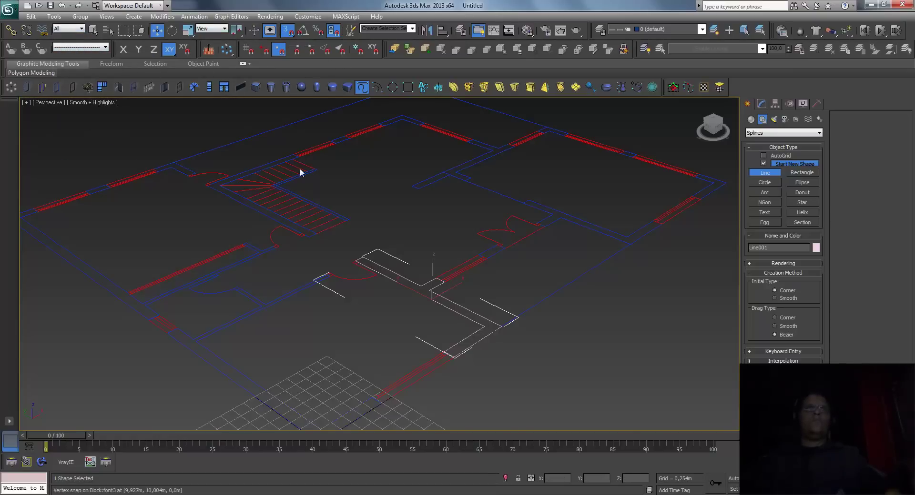
left_click(324, 152)
- Select all similar red window and door symbols and hide those 15 shapes
left_click(317, 148)
right_click(317, 147)
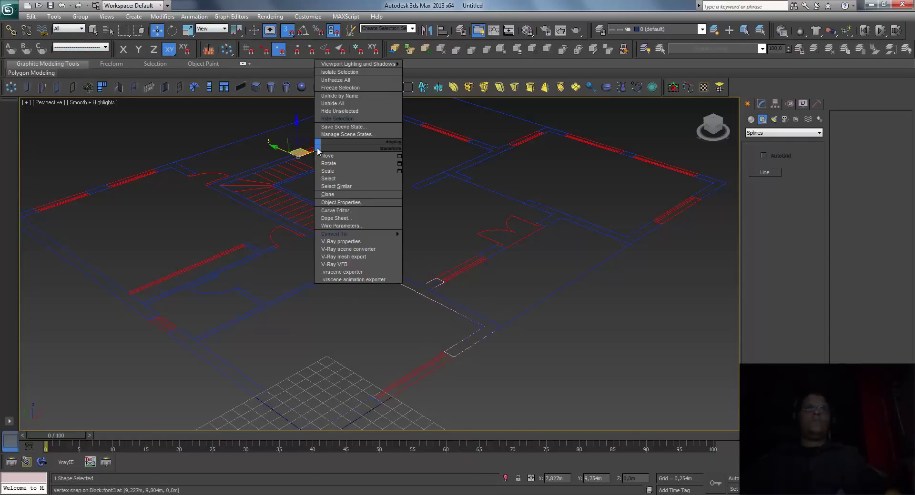
left_click(355, 186)
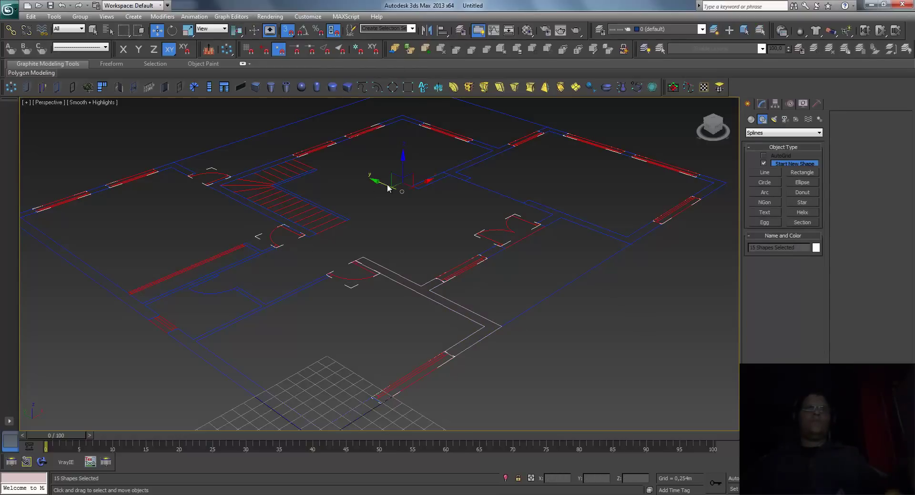
right_click(388, 188)
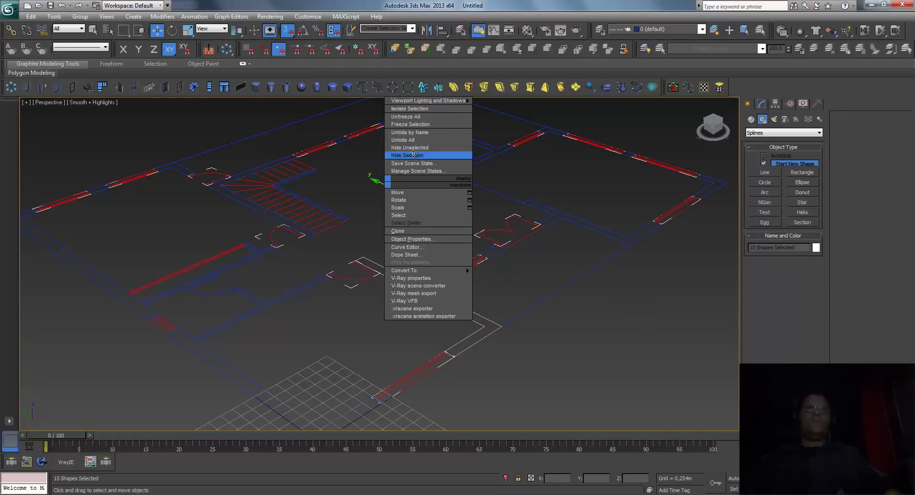
left_click(455, 156)
- Hide the staircase shape and pan across the floor plan
left_click(319, 224)
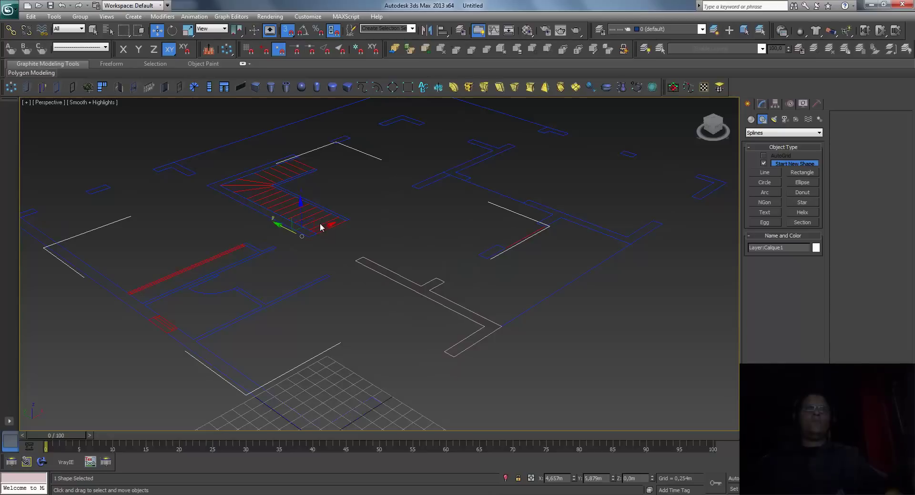
right_click(318, 221)
left_click(340, 195)
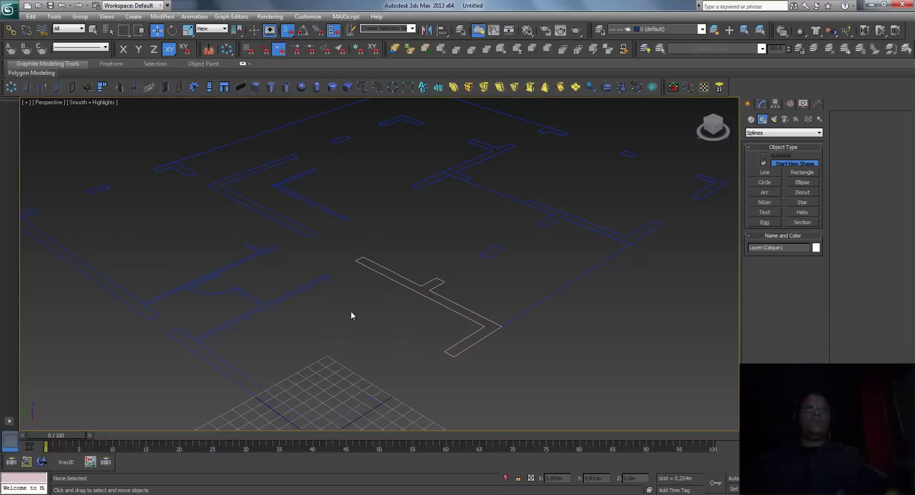
middle_click_drag(384, 318, 329, 326)
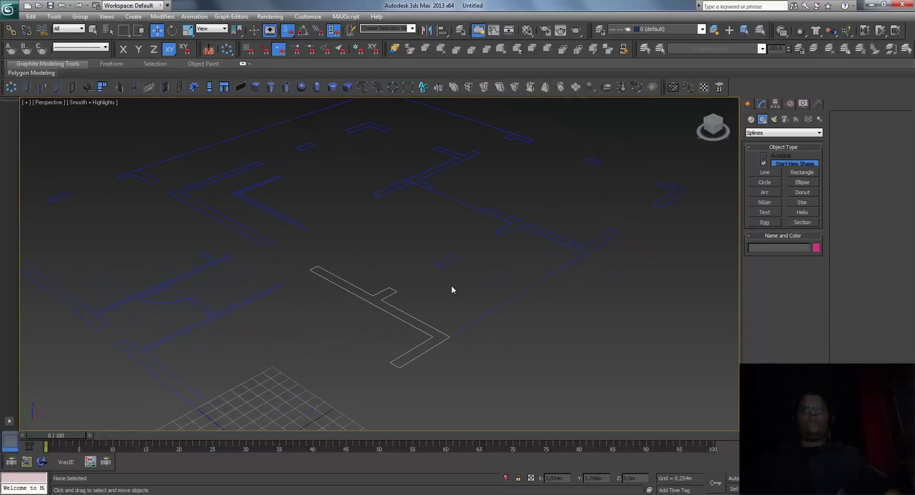
middle_click_drag(457, 297, 460, 308)
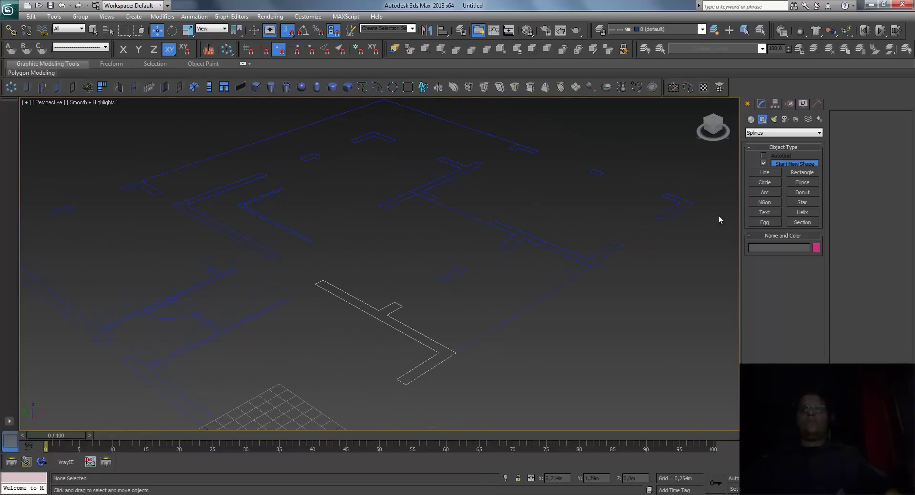
- Zoom in and trace a line snapped to wall corners, undoing then redoing it
left_click(765, 172)
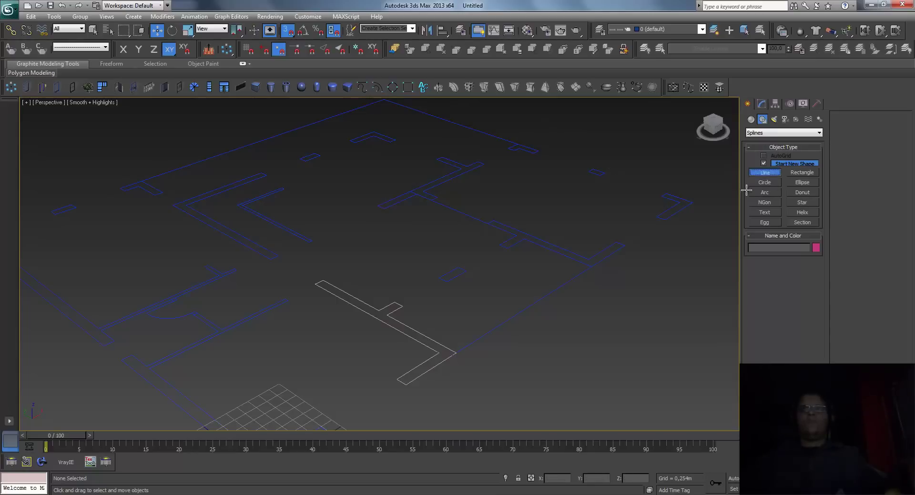
middle_click_drag(592, 265, 571, 267)
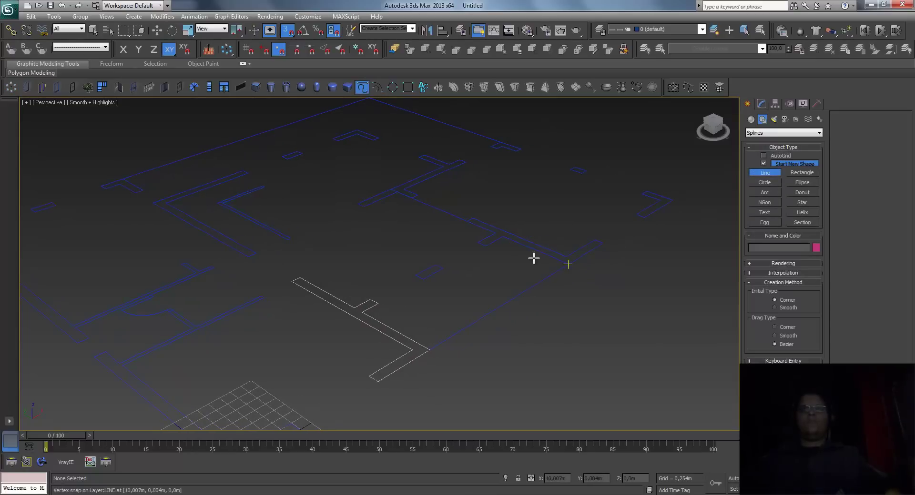
scroll(533, 258, "up", 2)
scroll(509, 255, "up", 1)
scroll(498, 224, "up", 1)
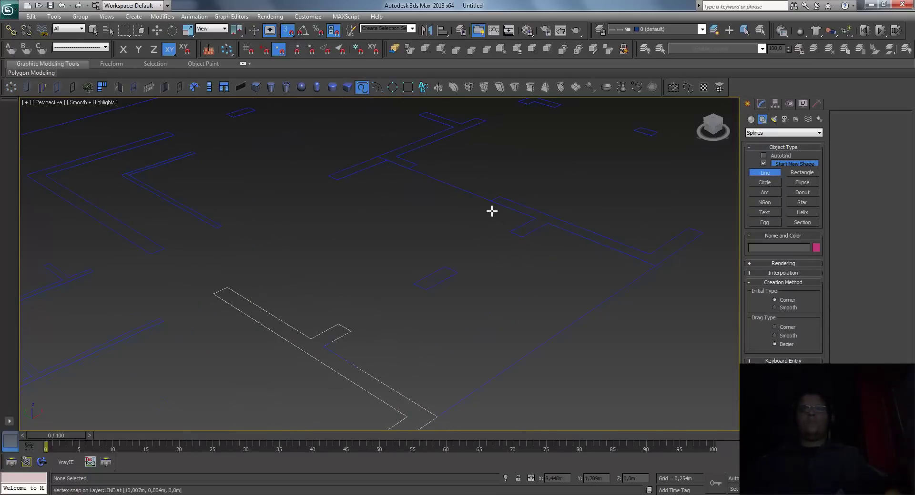
left_click(491, 202)
left_click(534, 219)
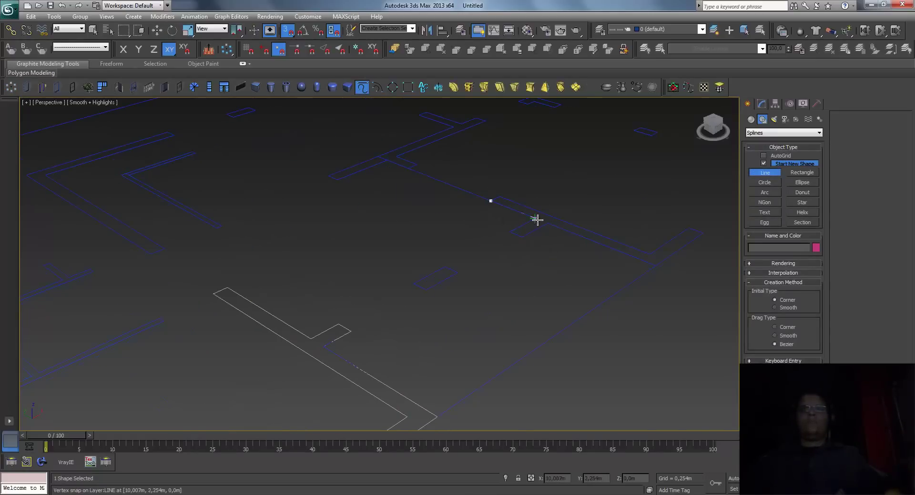
left_click(508, 232)
left_click(522, 237)
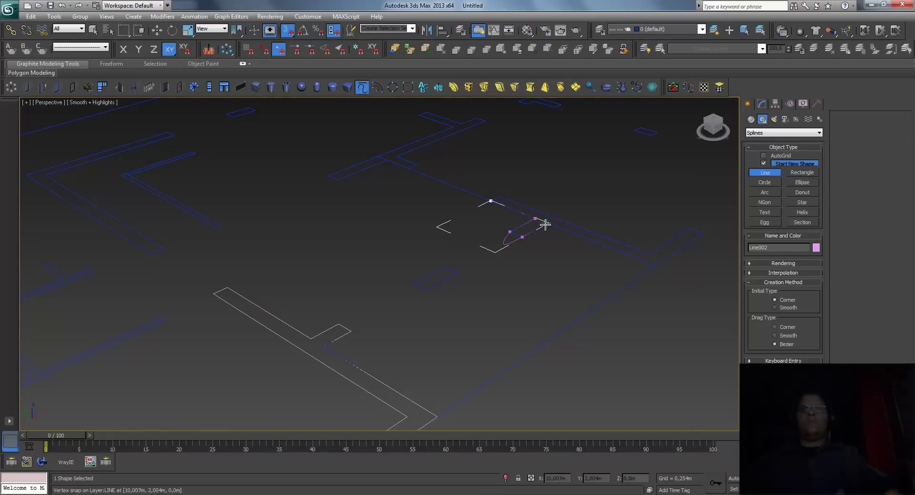
left_click(545, 225)
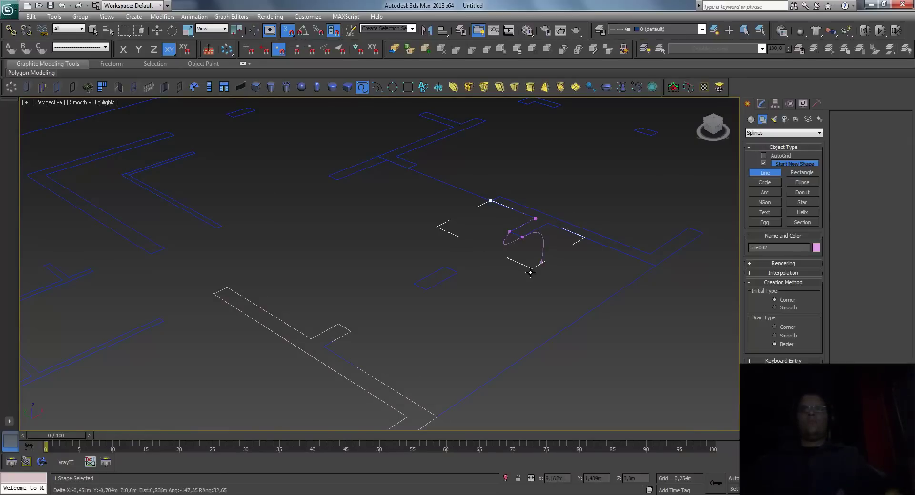
right_click(542, 261)
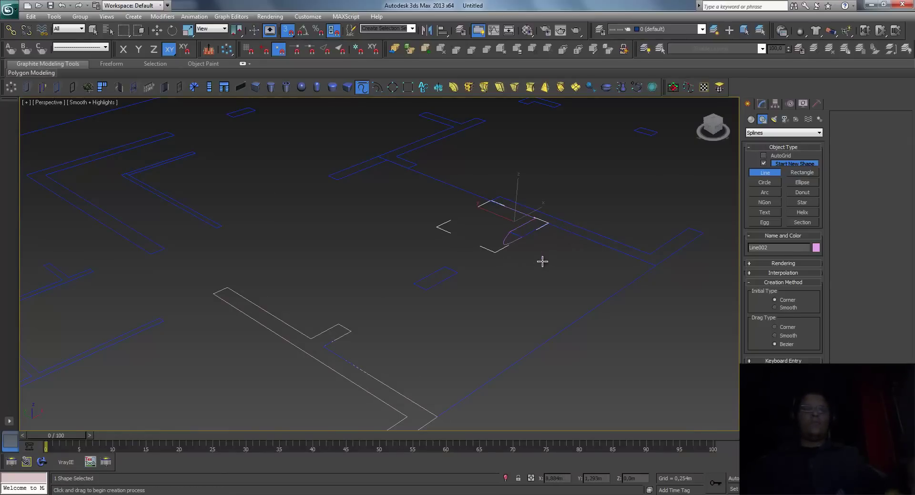
key("ctrl+z")
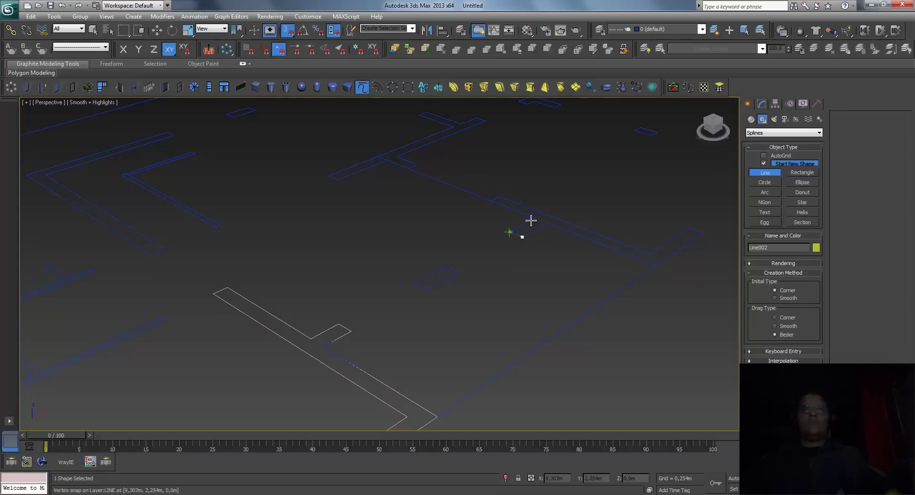
key("ctrl+y")
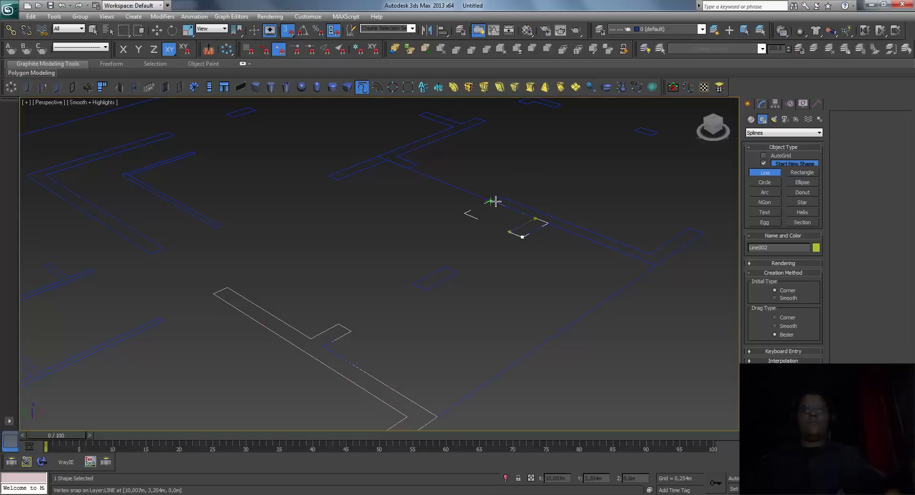
- Draw another snapped line from the wall corner along the wall edge
left_click(496, 202)
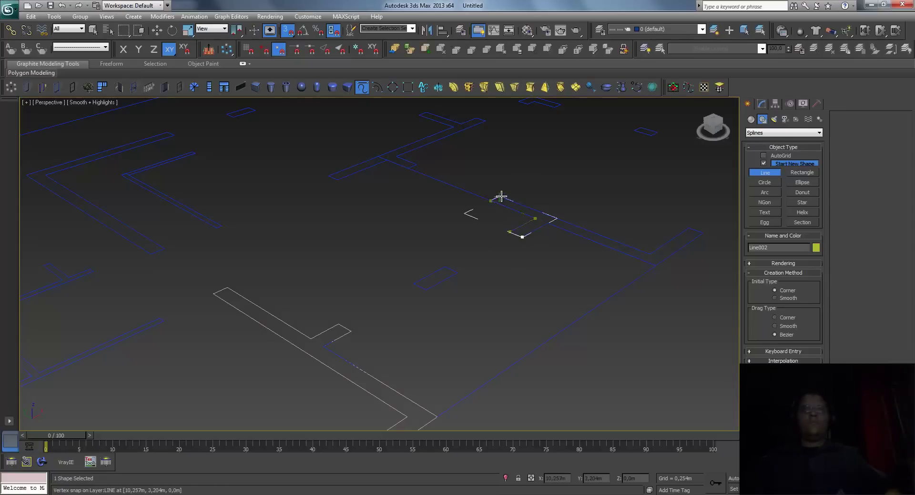
left_click(669, 240)
left_click(689, 228)
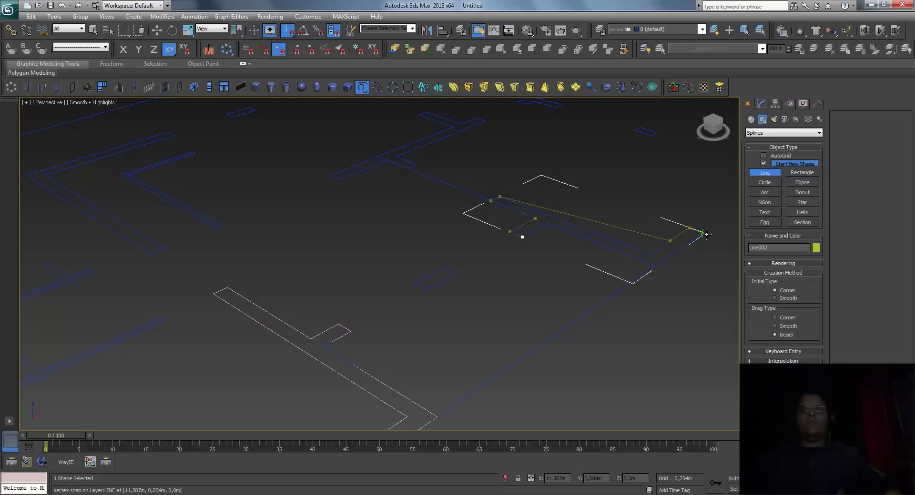
right_click(659, 217)
key("ctrl+d")
- Pan to the next wall section and snap four corner vertices of Line002
middle_click_drag(551, 215, 525, 220)
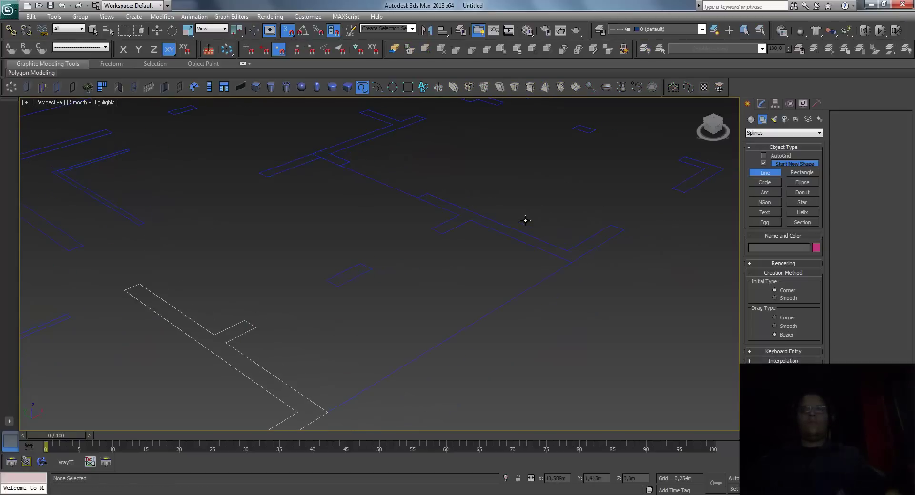
scroll(525, 220, "up", 2)
middle_click_drag(446, 254, 448, 274)
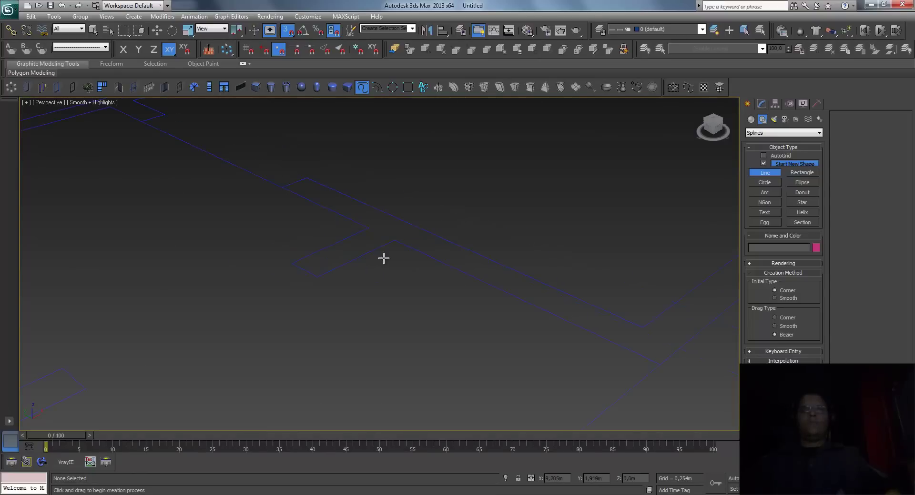
left_click(394, 242)
left_click(317, 275)
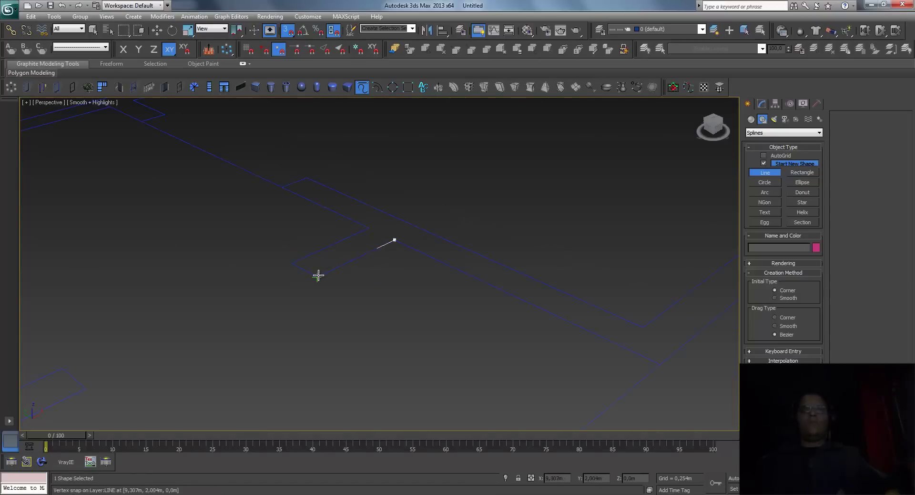
left_click(292, 261)
left_click(368, 228)
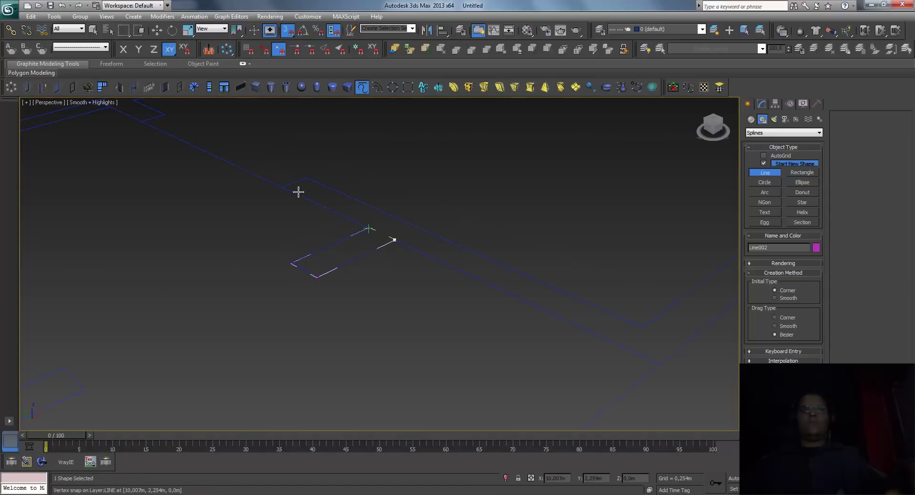
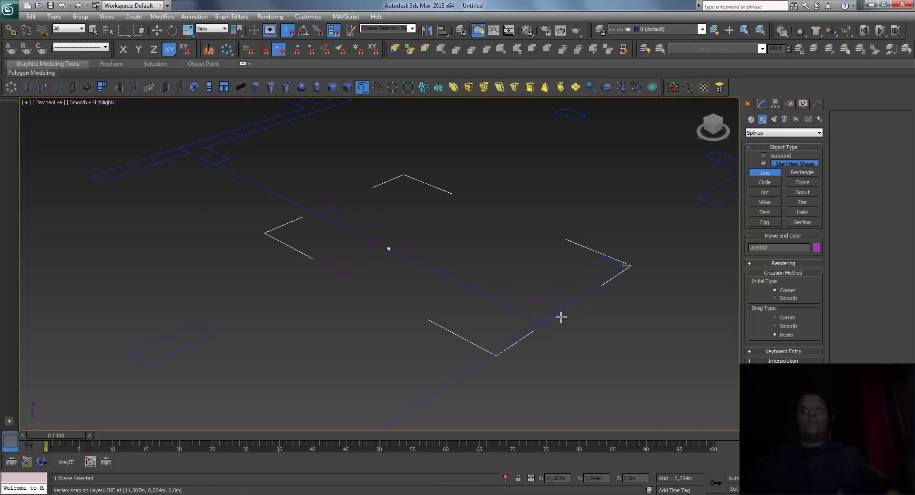
- Add the last corner to the current wall outline and close the spline
left_click(542, 323)
left_click(410, 256)
left_click(443, 277)
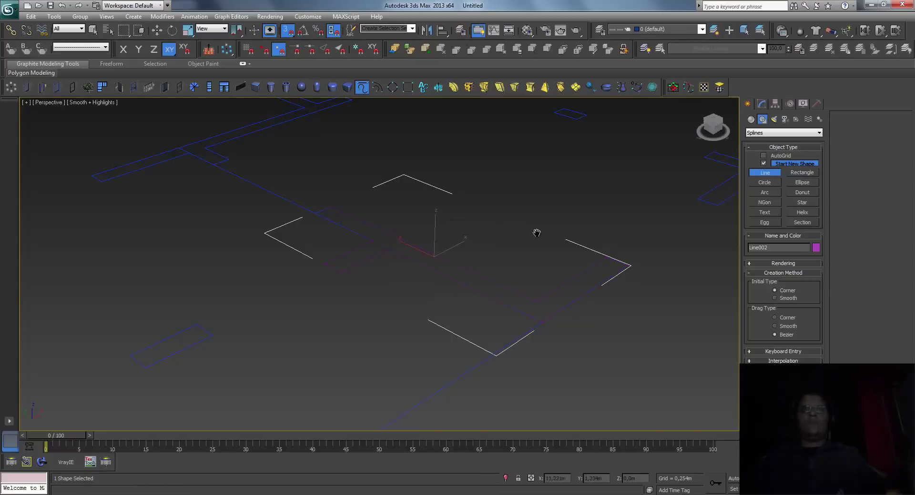
- Trace the next wall piece through its three corners and close it as a spline
middle_click_drag(536, 233, 402, 274)
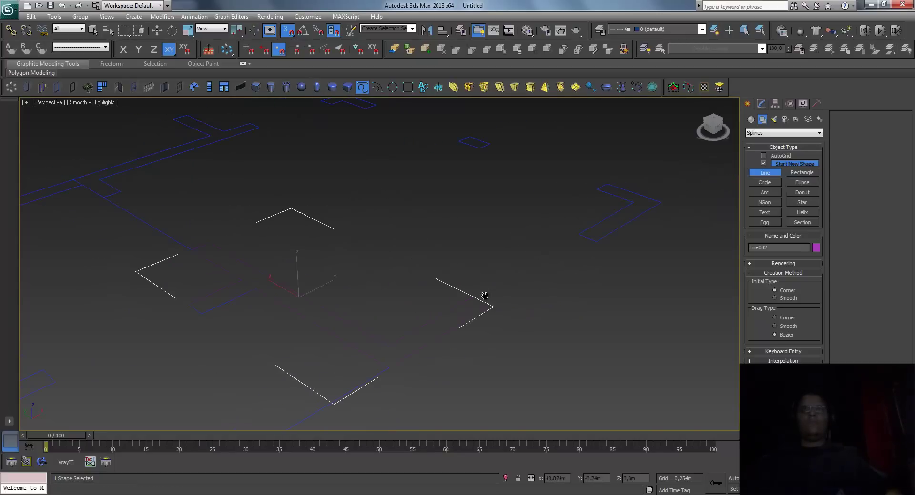
scroll(533, 300, "up", 2)
scroll(533, 292, "up", 1)
scroll(543, 288, "up", 1)
scroll(567, 283, "up", 1)
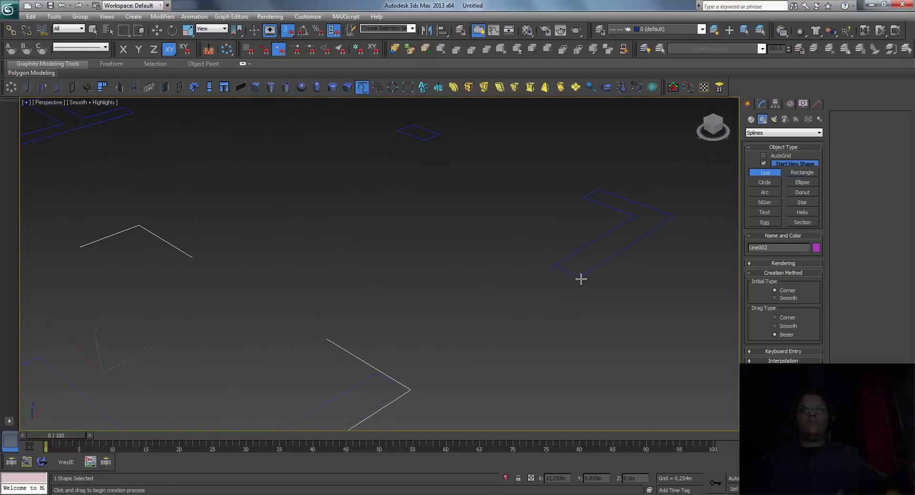
left_click(562, 267)
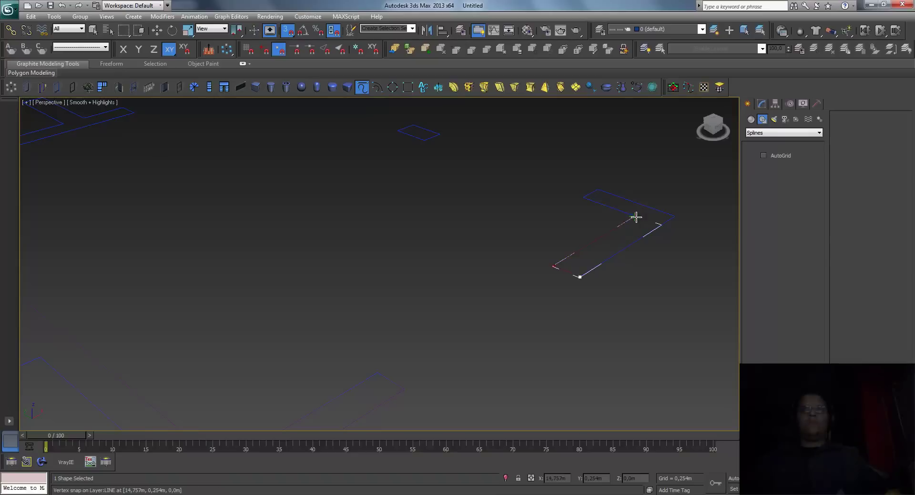
left_click(675, 217)
left_click(585, 197)
right_click(585, 197)
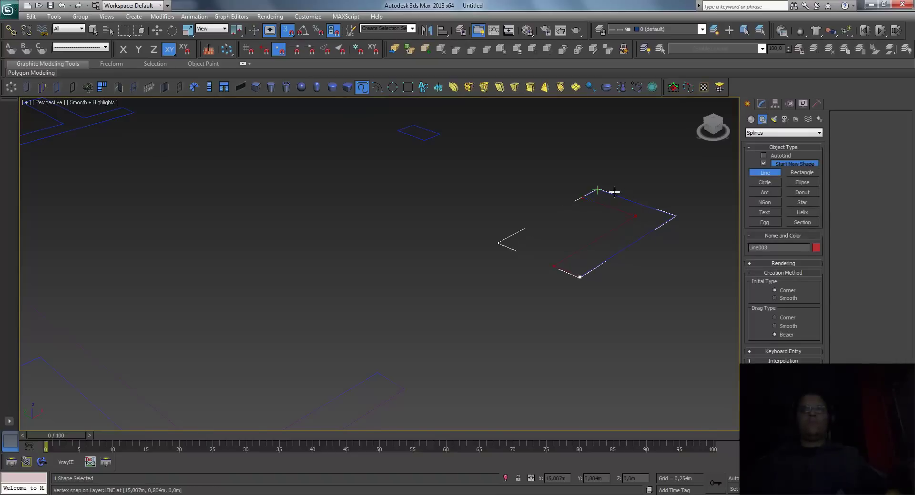
left_click(580, 277)
left_click(443, 280)
- Trace the small wall piece as a closed four-point outline
middle_click_drag(437, 172, 457, 235)
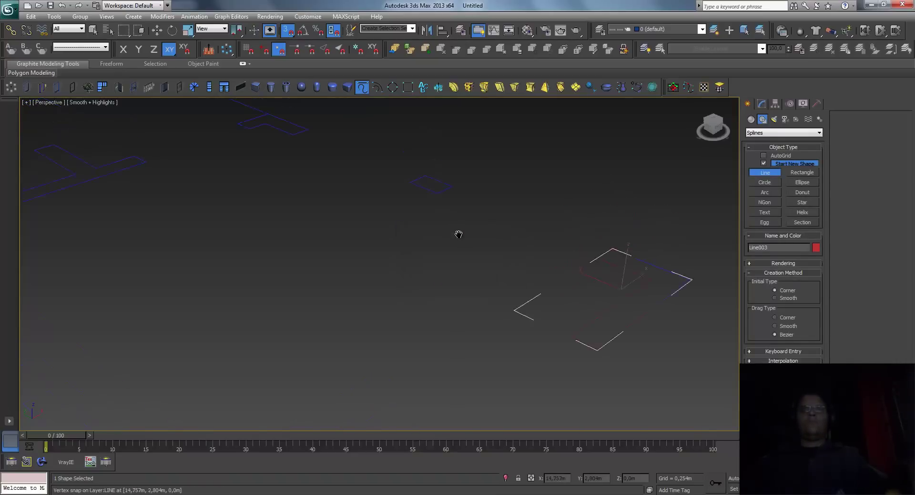
left_click(460, 198)
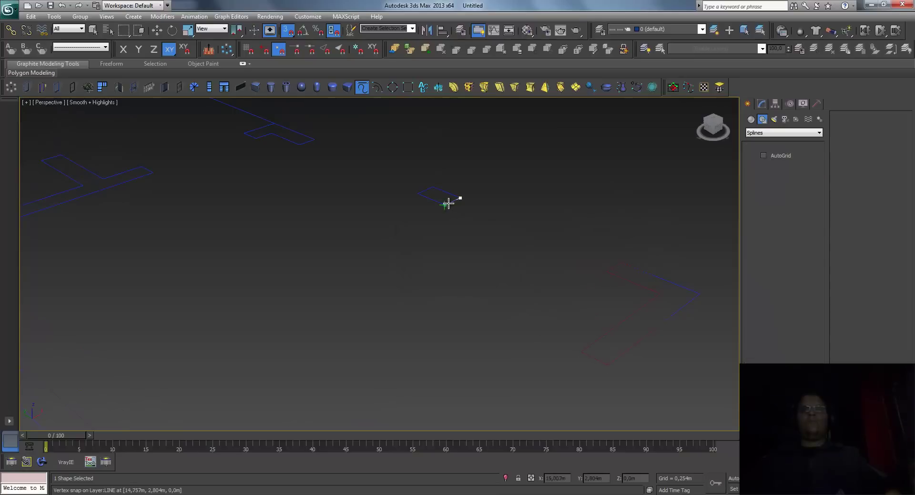
left_click(419, 193)
left_click(432, 188)
left_click(460, 198)
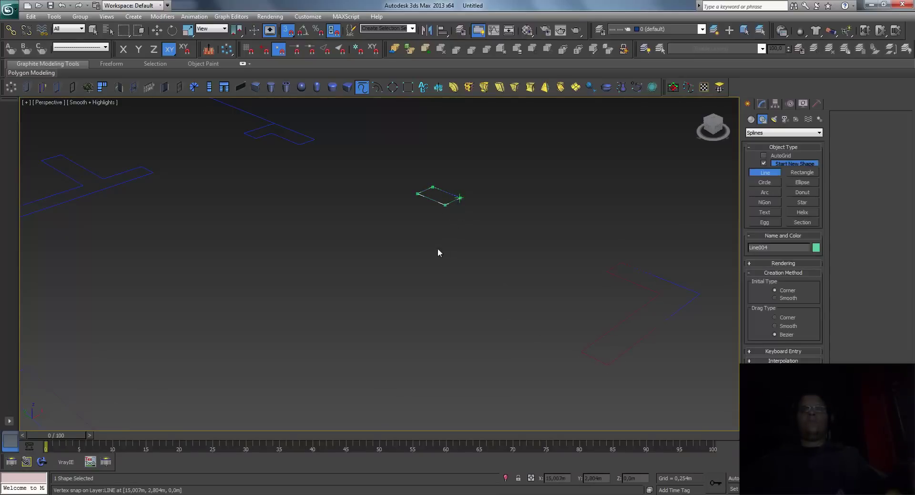
left_click(427, 276)
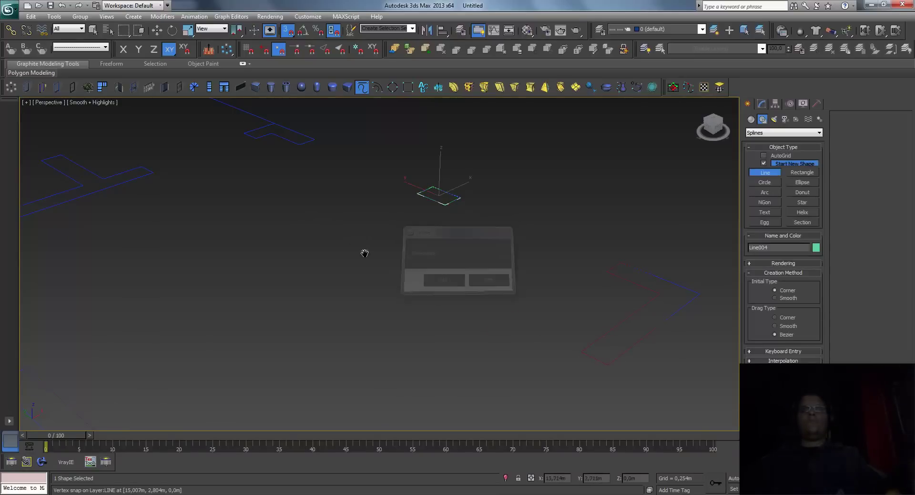
- Trace the next small wall section and close its spline
middle_click_drag(364, 252, 462, 306)
mouse_move(395, 232)
middle_mouse_down()
mouse_move(419, 262)
mouse_move(441, 261)
middle_mouse_up()
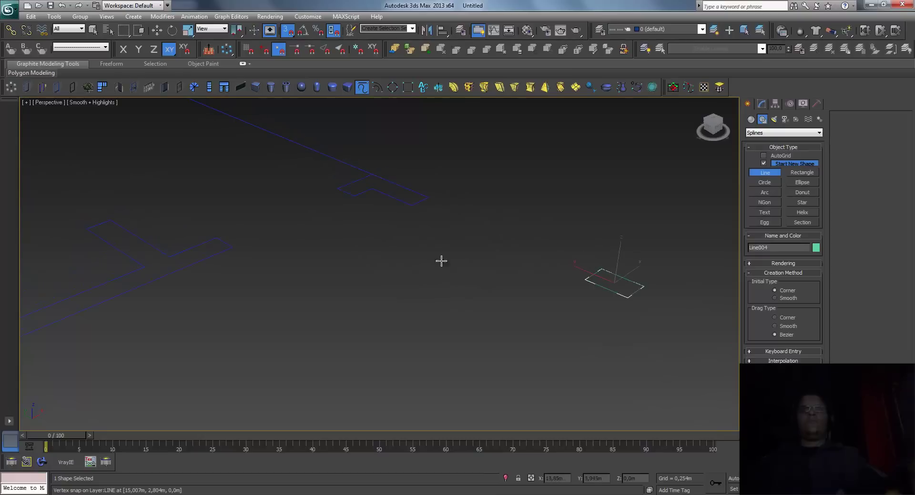
left_click(388, 198)
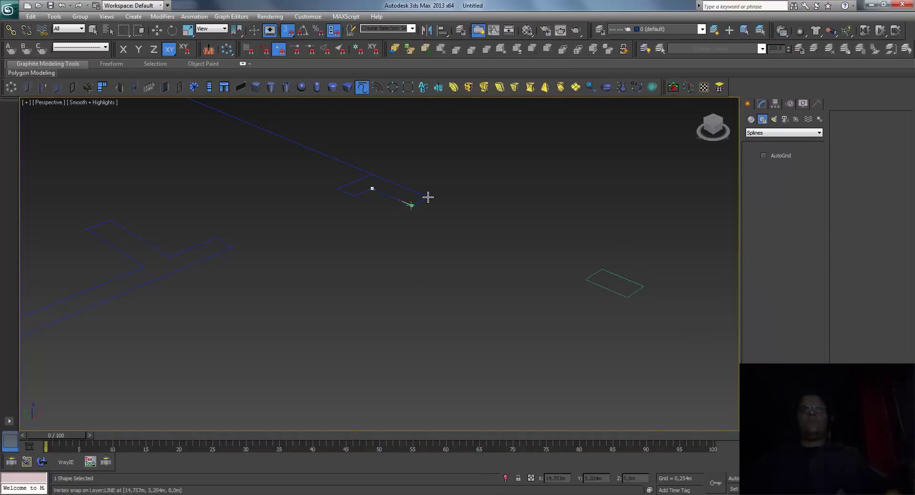
left_click(372, 175)
left_click(372, 189)
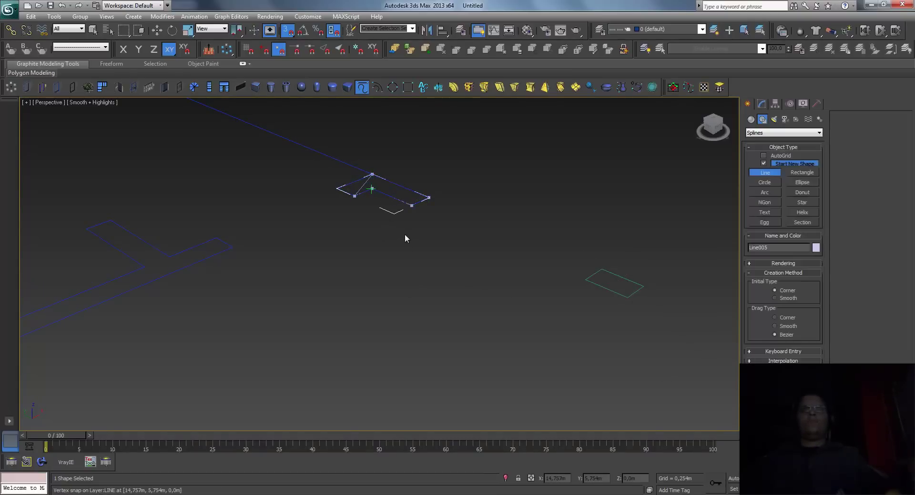
key("Return")
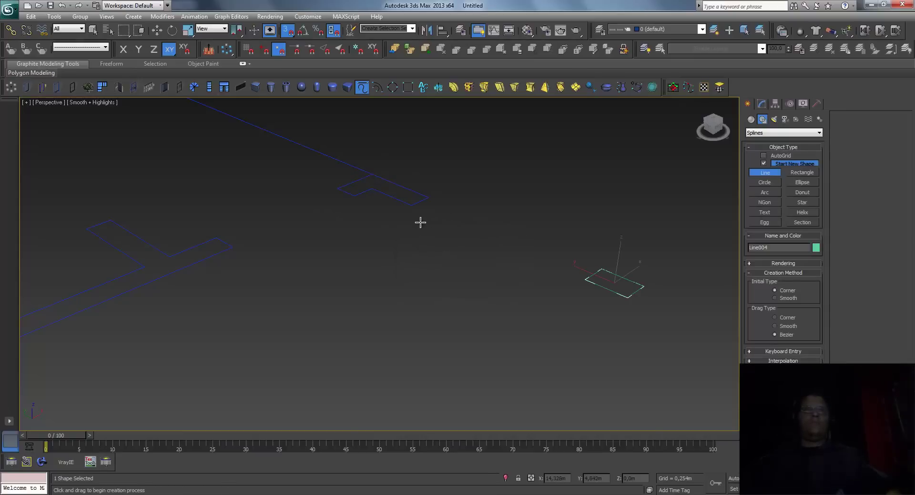
- Trace another short wall outline and close it as Line005
left_click(357, 194)
left_click(339, 186)
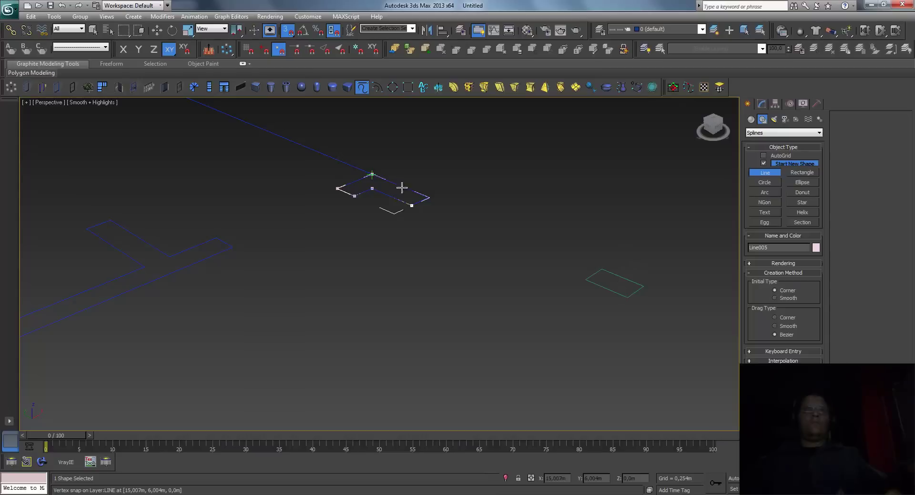
left_click(429, 248)
key("Return")
middle_click_drag(469, 240, 528, 232)
- Trace the long wall, including its branch, as one closed outline
left_click(368, 237)
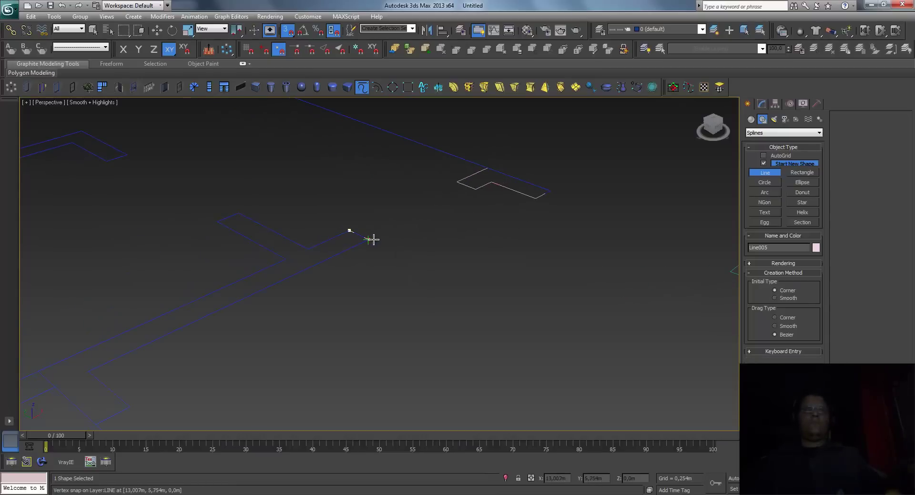
left_click(372, 239)
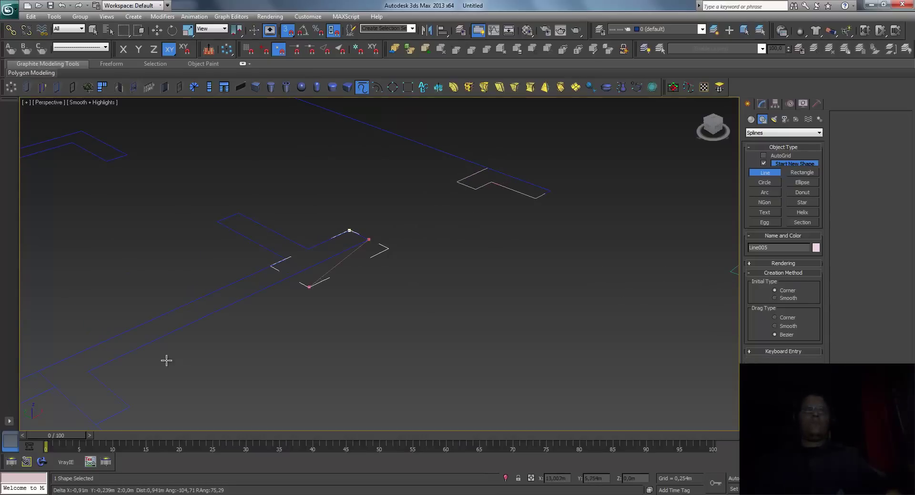
left_click(91, 369)
left_click(130, 406)
left_click(98, 424)
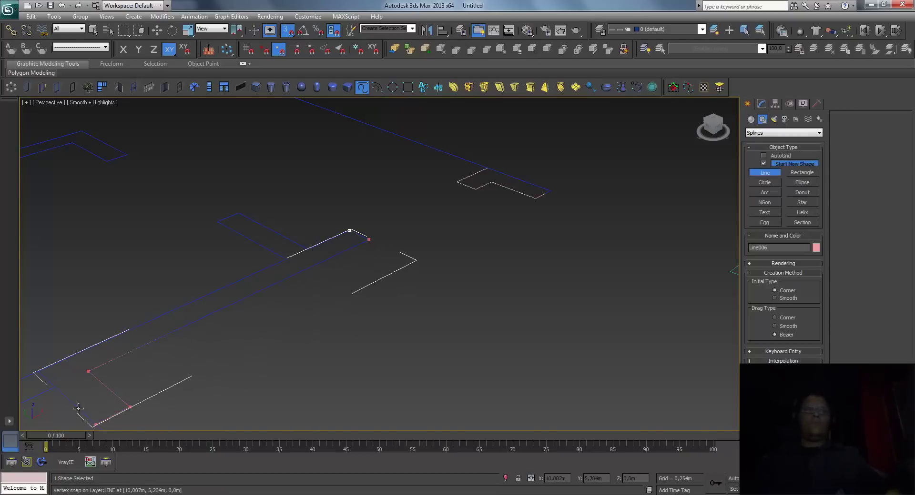
left_click(39, 372)
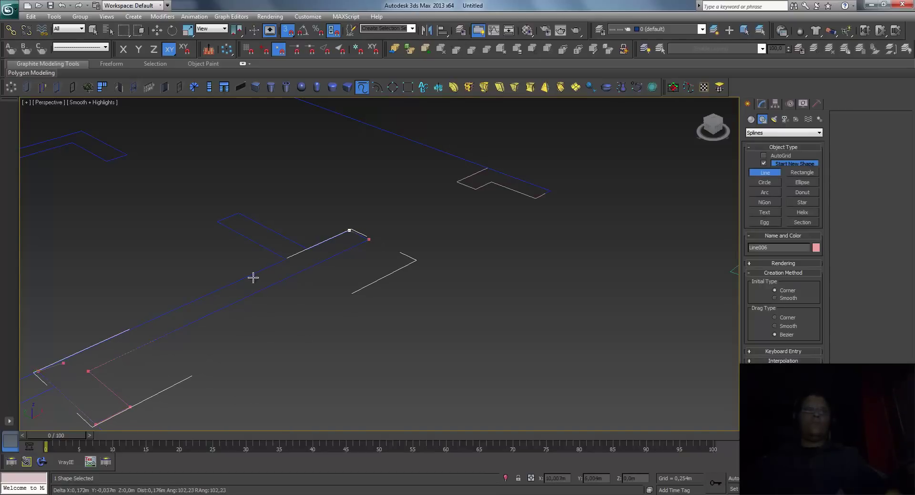
left_click(285, 260)
left_click(246, 238)
left_click(217, 222)
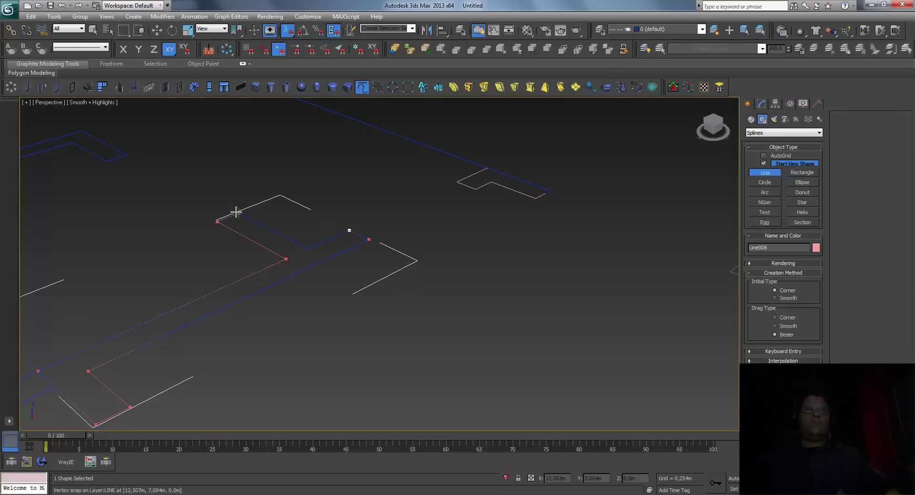
left_click(238, 213)
left_click(390, 286)
key("Return")
- Trace a short wall piece as a closed three-point outline
middle_click_drag(329, 327, 435, 300)
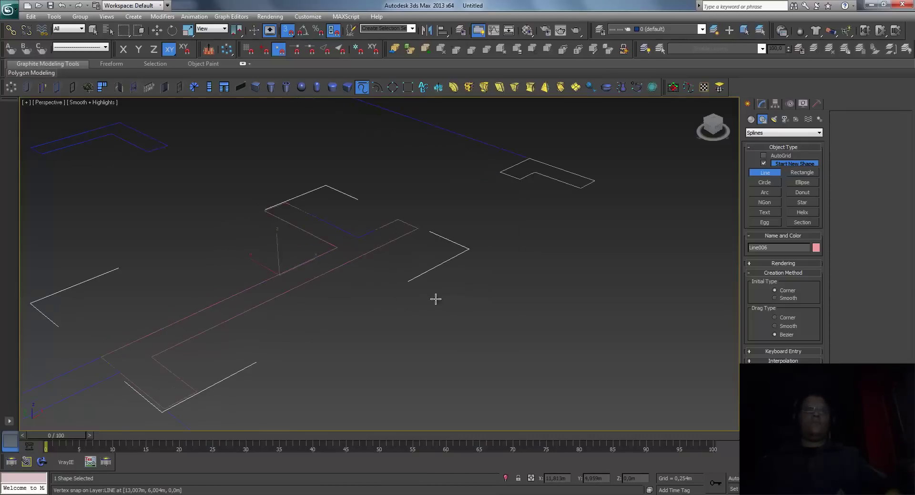
scroll(386, 319, "down", 2)
scroll(268, 339, "down", 2)
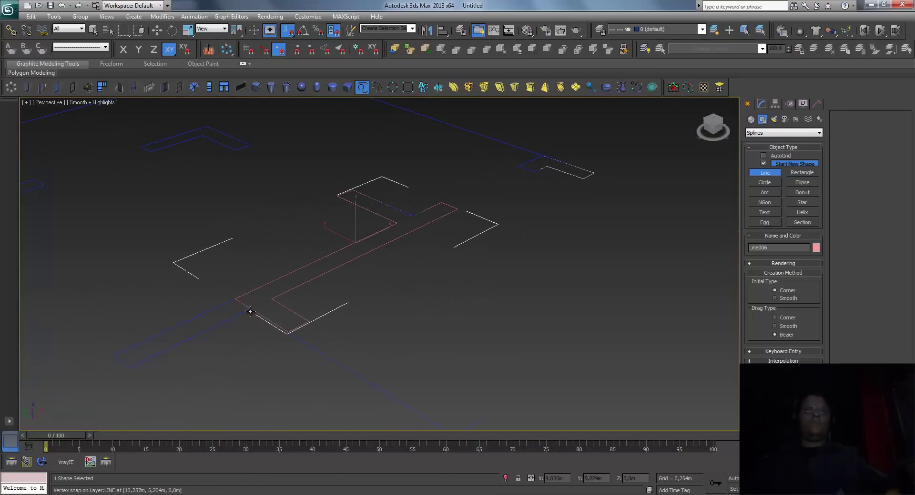
left_click(114, 355)
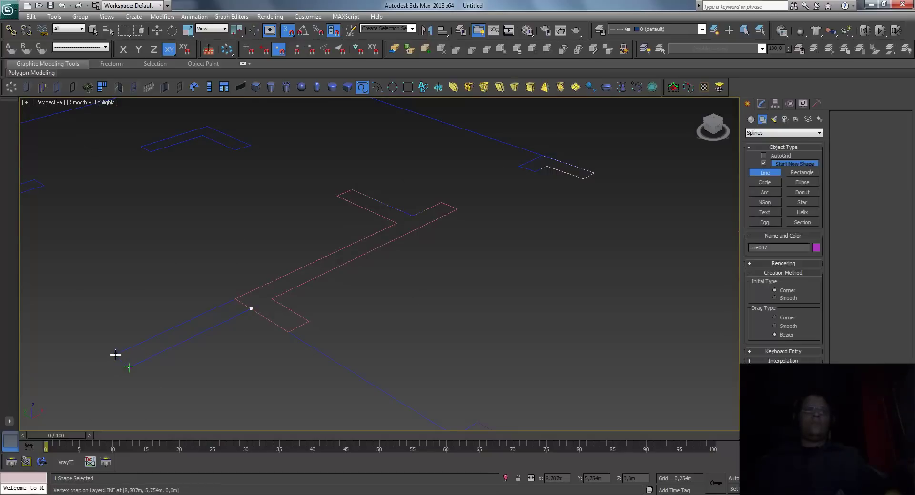
left_click(235, 299)
left_click(330, 311)
key("Return")
- Trace the L-shaped wall piece and close its spline
middle_click_drag(266, 310, 327, 336)
left_click(316, 181)
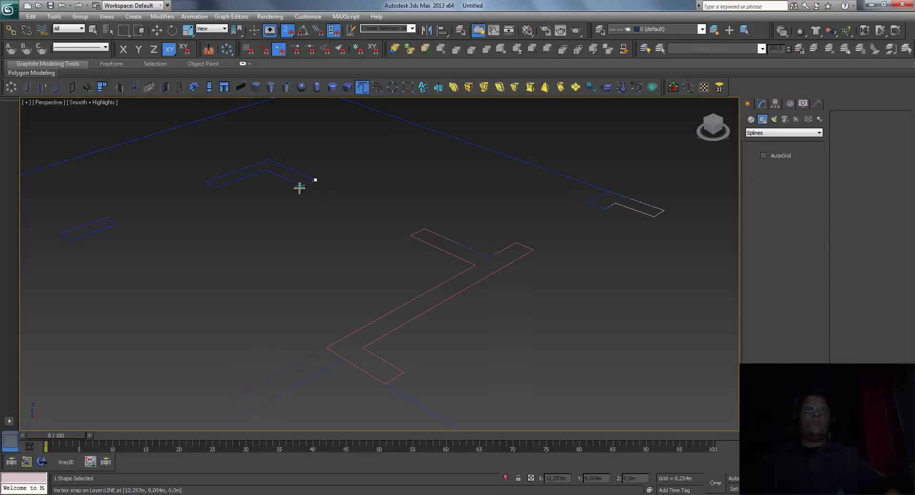
left_click(267, 172)
left_click(218, 184)
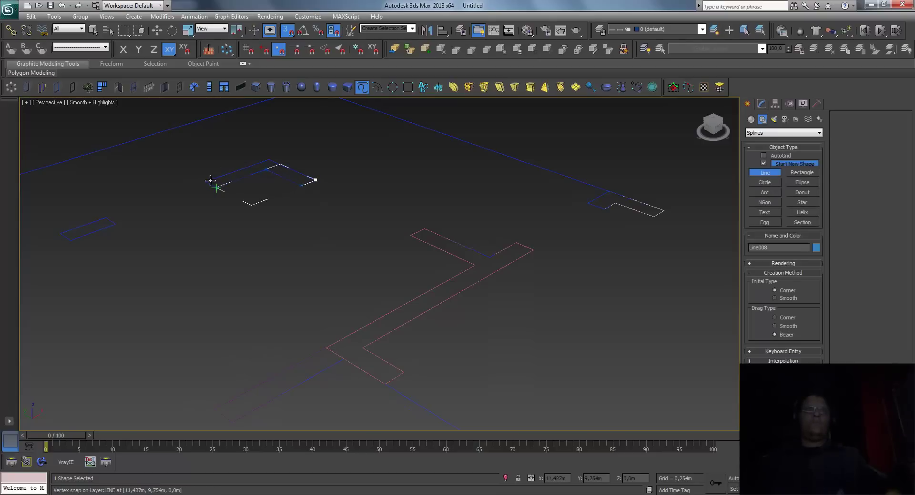
left_click(210, 182)
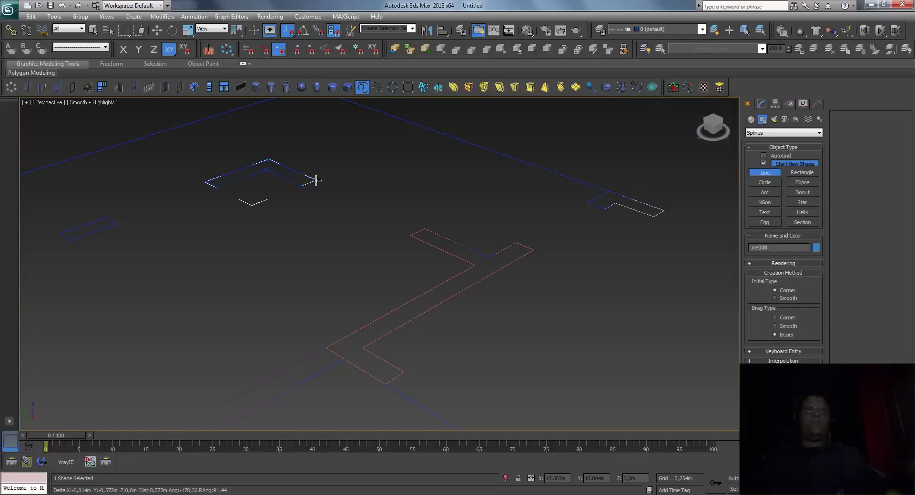
left_click(316, 180)
key("Return")
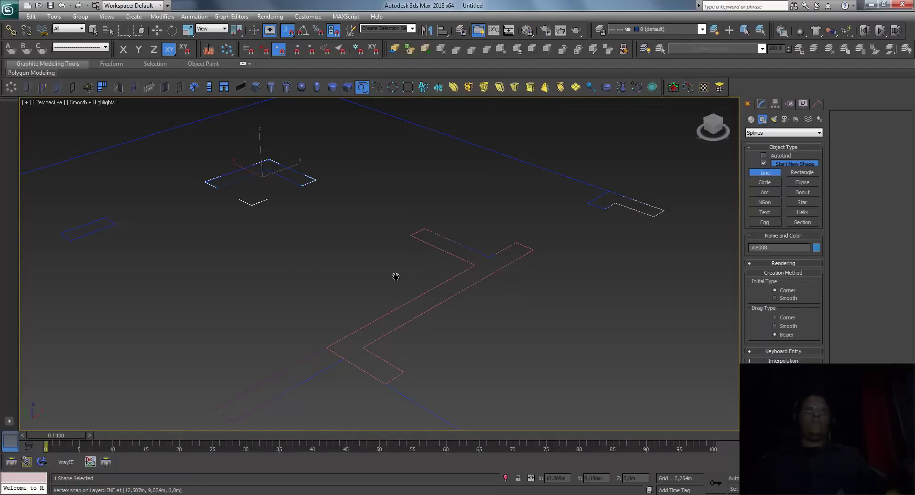
- Trace a small rectangular outline over the opening and close it as Line009
middle_click_drag(394, 275, 294, 258, "alt")
right_click(261, 239)
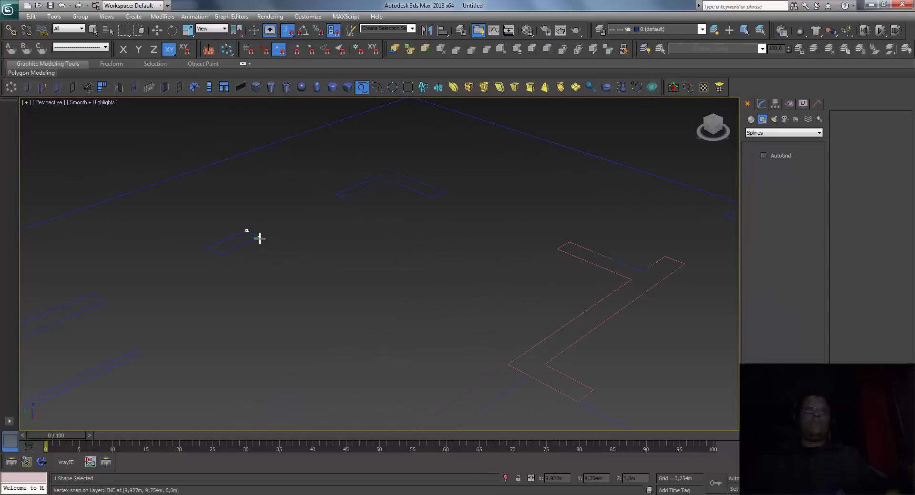
left_click(219, 253)
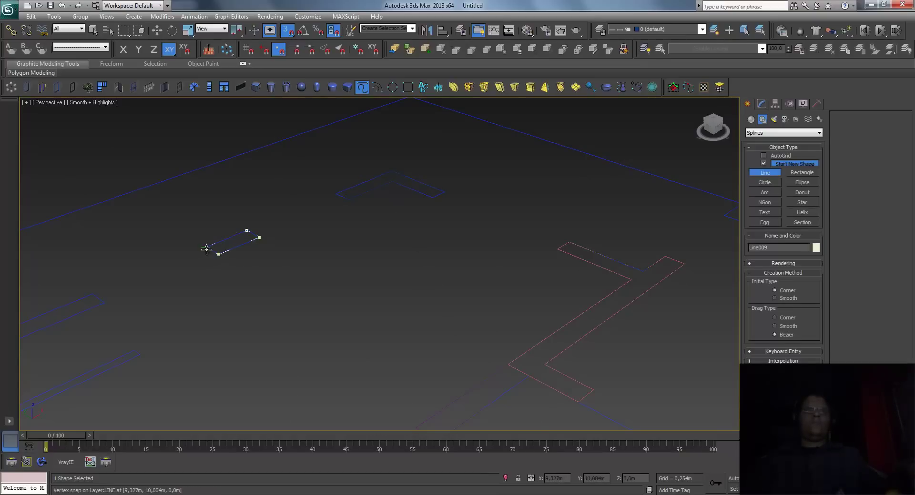
right_click(307, 258)
left_click(307, 258)
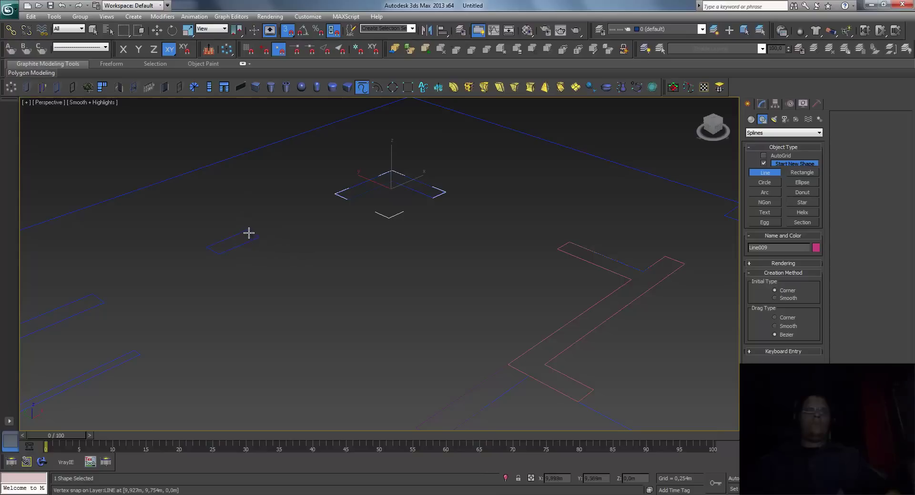
left_click(219, 254)
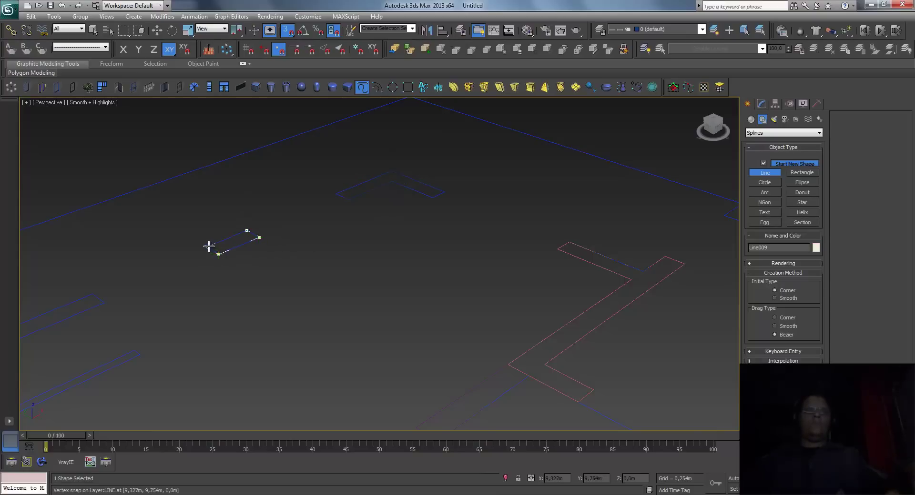
left_click(205, 247)
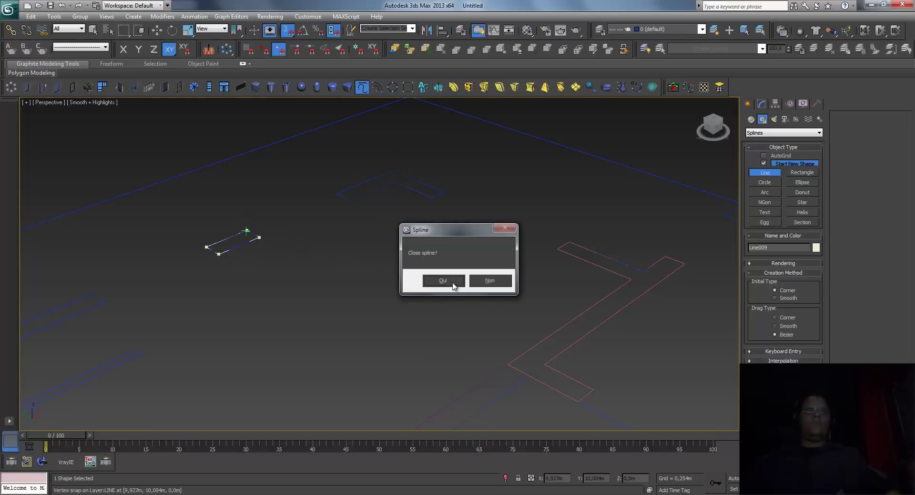
left_click(450, 283)
middle_click_drag(302, 284, 500, 243)
- Zoom out and start a new line at a corner of the longer wall
scroll(267, 320, "down", 1)
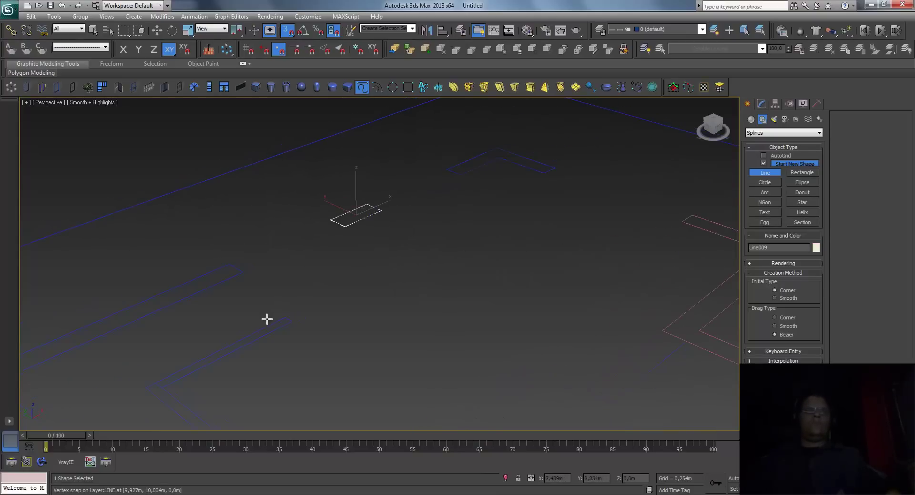
scroll(286, 304, "down", 1)
scroll(296, 272, "down", 1)
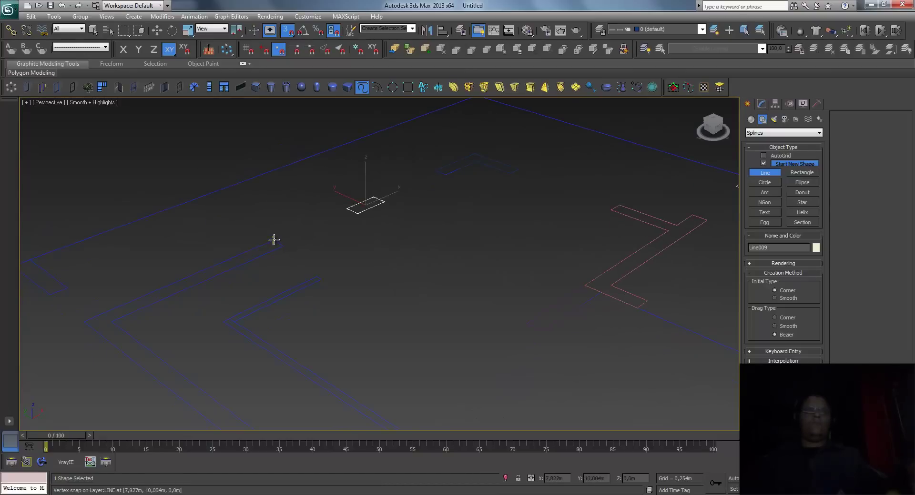
left_click(274, 240)
- Trace the long wall section through its corners and close the spline
left_click(113, 320)
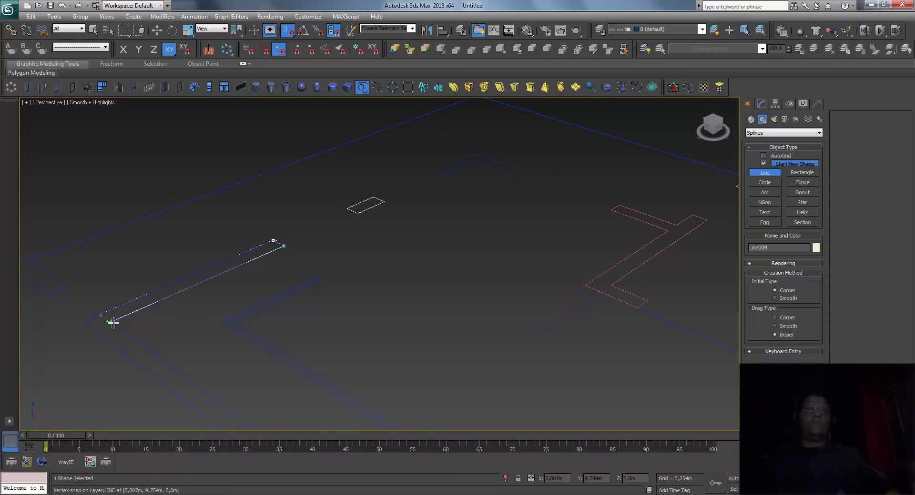
right_click(117, 323)
scroll(224, 333, "down", 1)
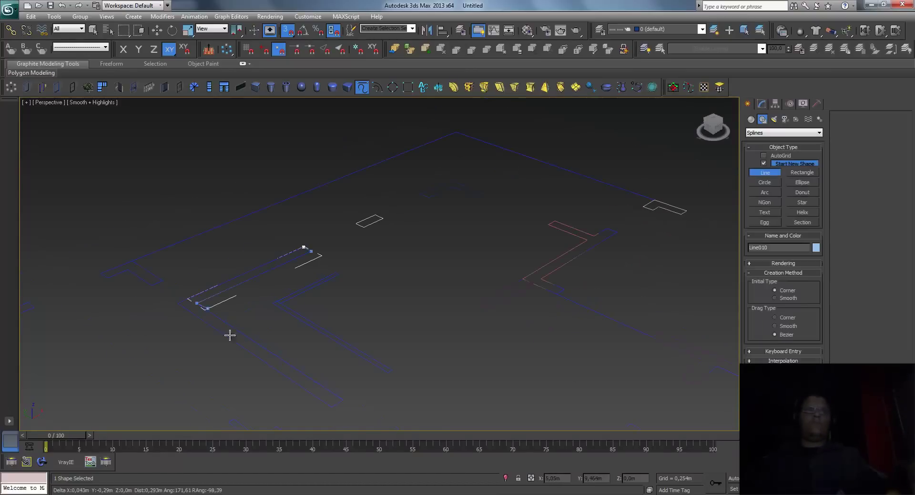
left_click(343, 398)
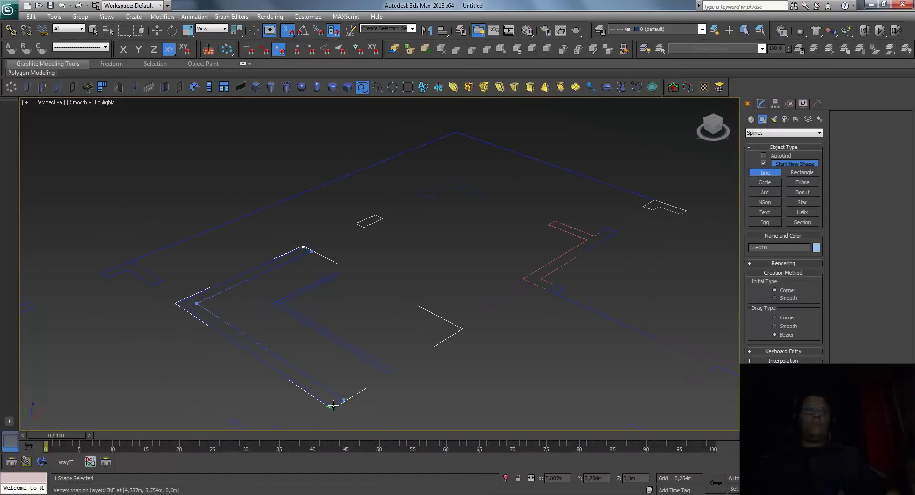
left_click(177, 303)
left_click(305, 247)
left_click(432, 280)
- Trace a closed outline over the first small gap in the plan
middle_click_drag(335, 308, 327, 281)
scroll(326, 283, "up", 2)
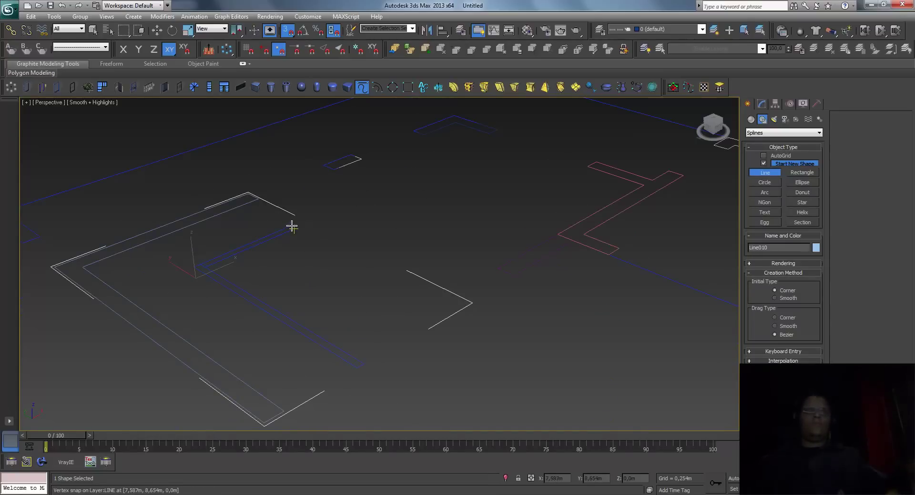
middle_click_drag(124, 256, 192, 244)
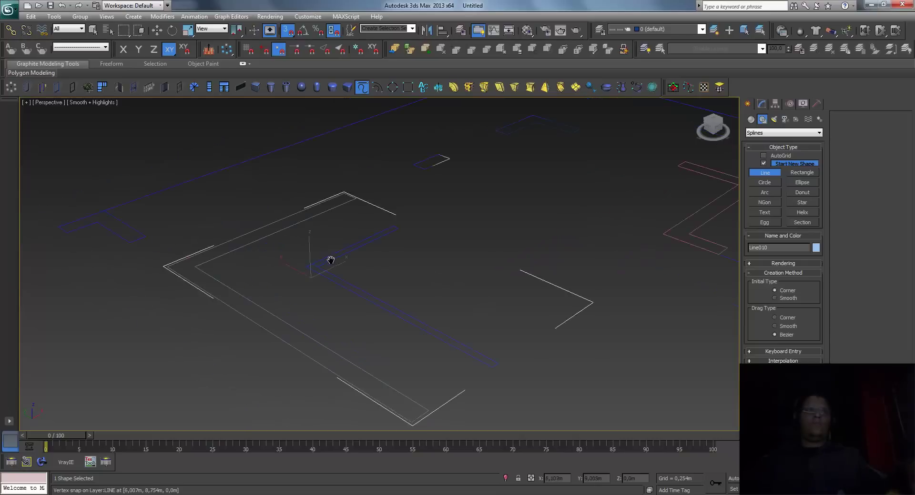
left_click(184, 240)
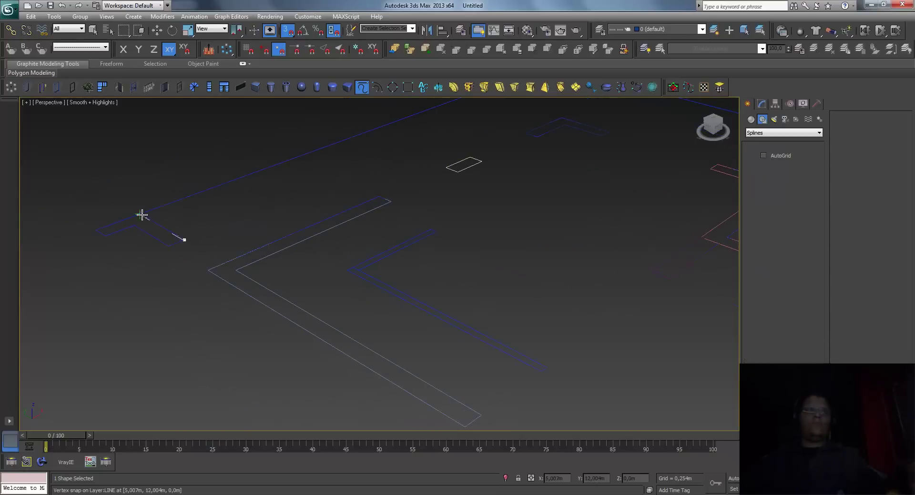
left_click(107, 222)
left_click(100, 232)
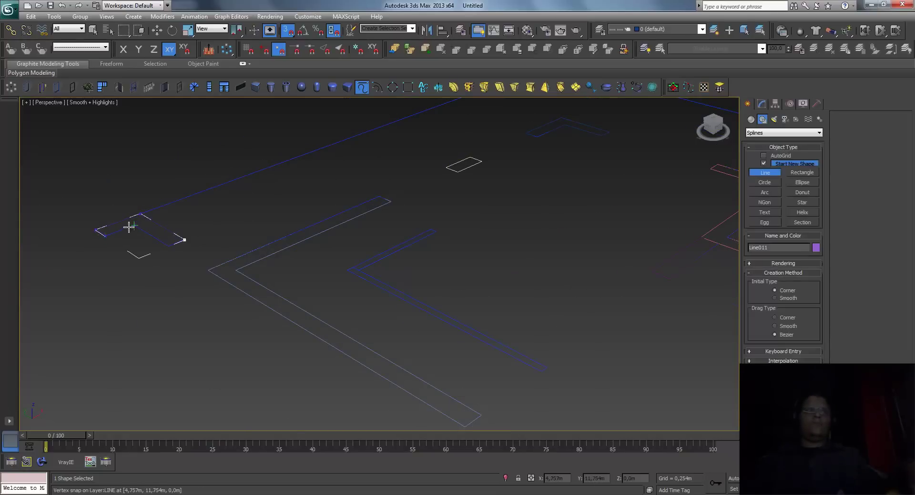
left_click(183, 240)
key("Return")
- Trace a closed outline over the second small gap, creating Line012
scroll(282, 312, "down", 2)
scroll(238, 312, "down", 2)
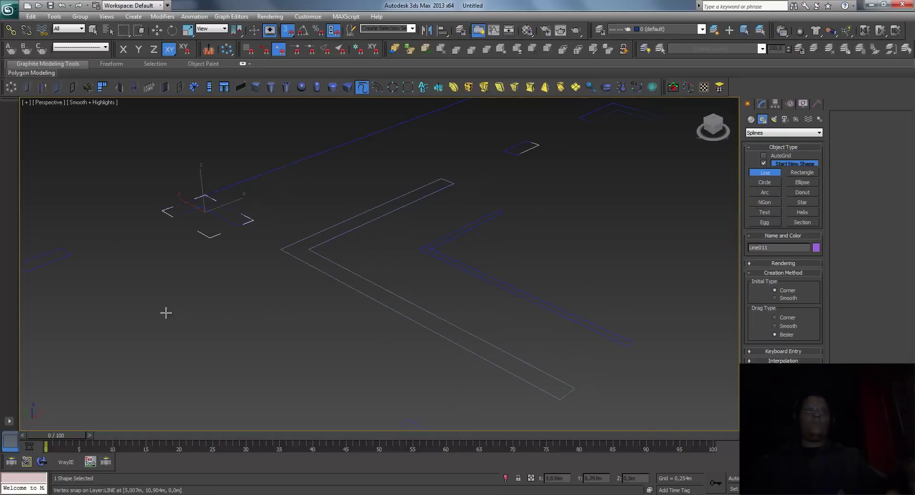
scroll(205, 314, "down", 2)
scroll(200, 312, "up", 1)
scroll(192, 308, "up", 2)
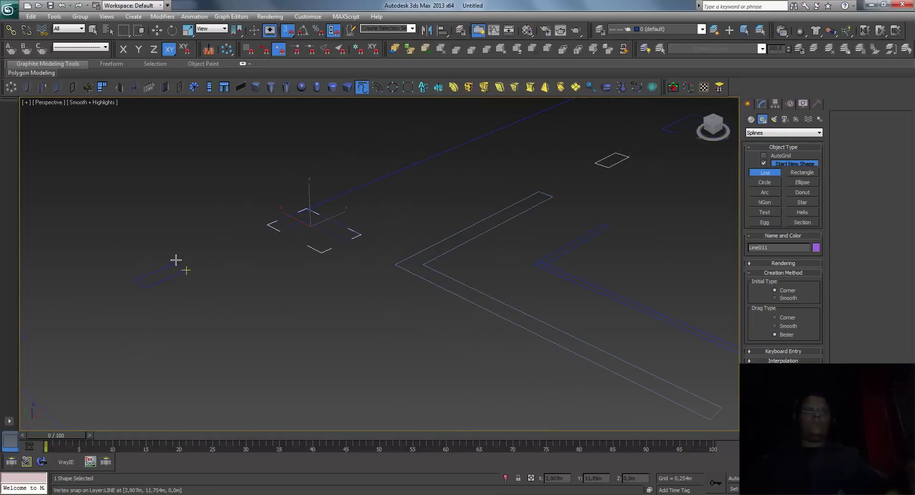
left_click(176, 262)
left_click(134, 281)
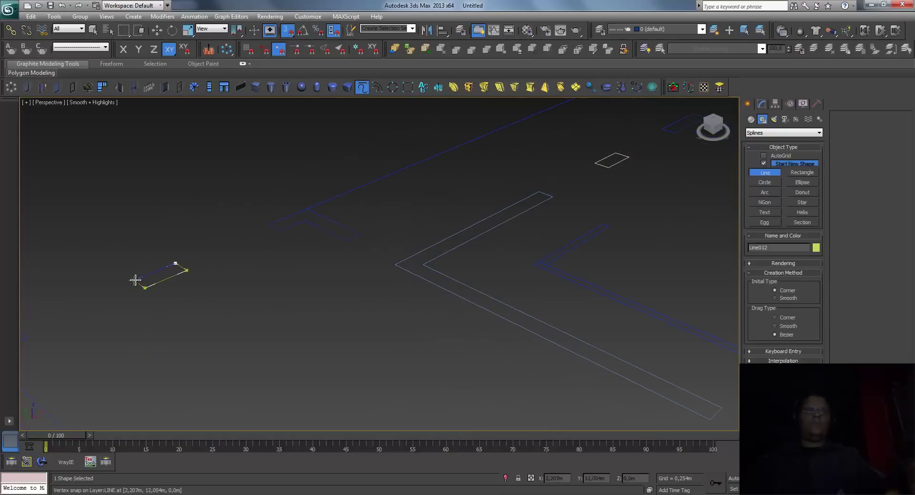
left_click(176, 263)
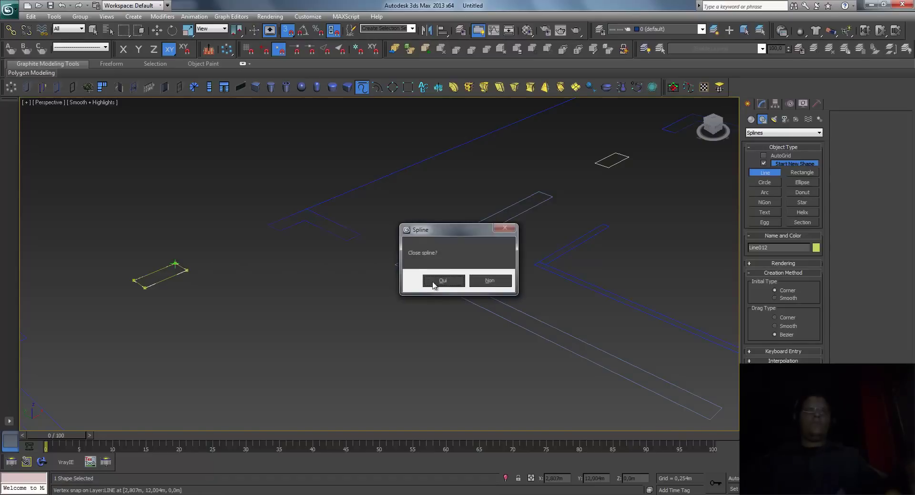
left_click(442, 281)
middle_click_drag(292, 280, 200, 265, "alt")
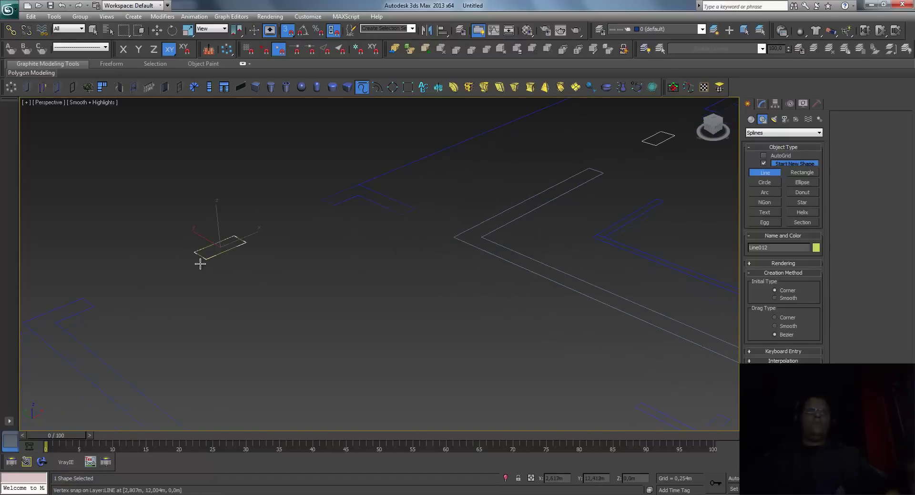
mouse_move(193, 303)
middle_mouse_down("alt")
mouse_move(202, 264)
mouse_move(194, 251)
middle_mouse_up("alt")
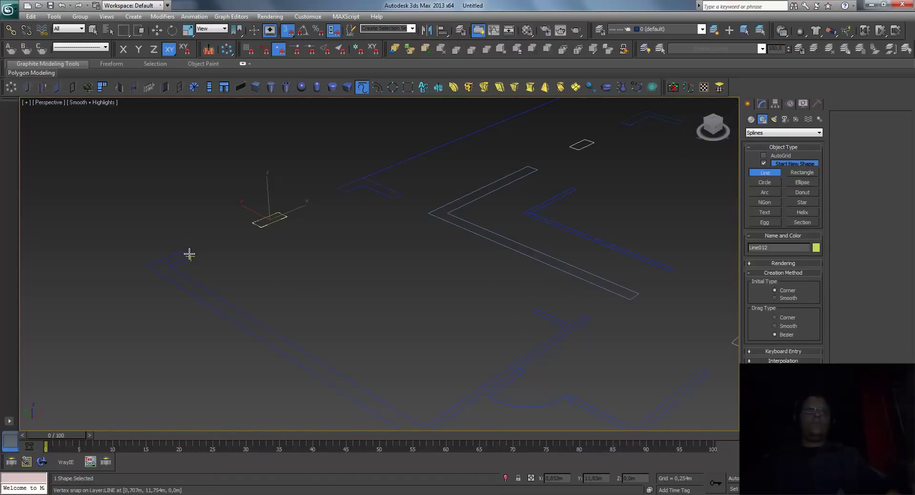
- Trace the lower-left outer wall corners as an open line
left_click(178, 261)
left_click(211, 292)
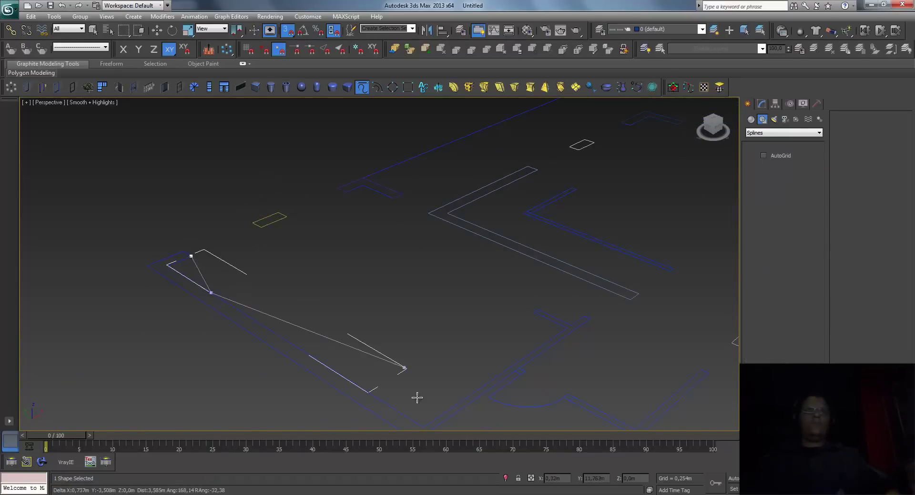
left_click(422, 426)
left_click(568, 328)
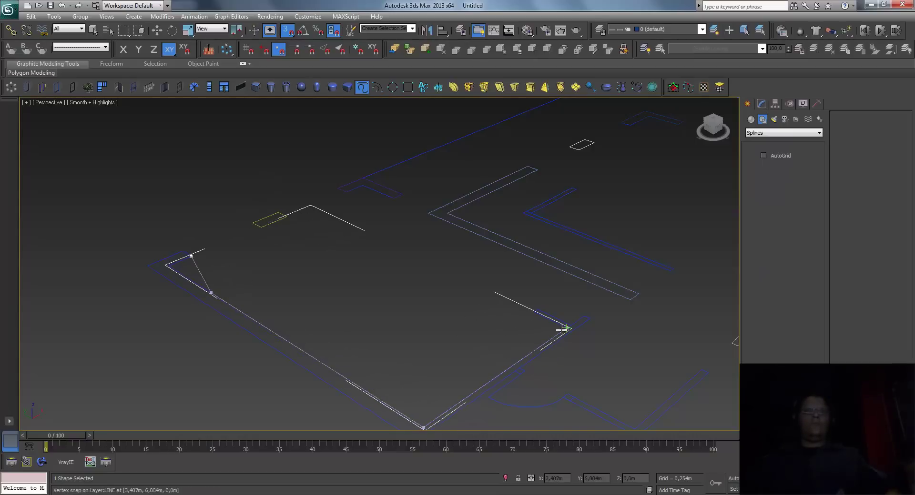
left_click(535, 314)
right_click(535, 310)
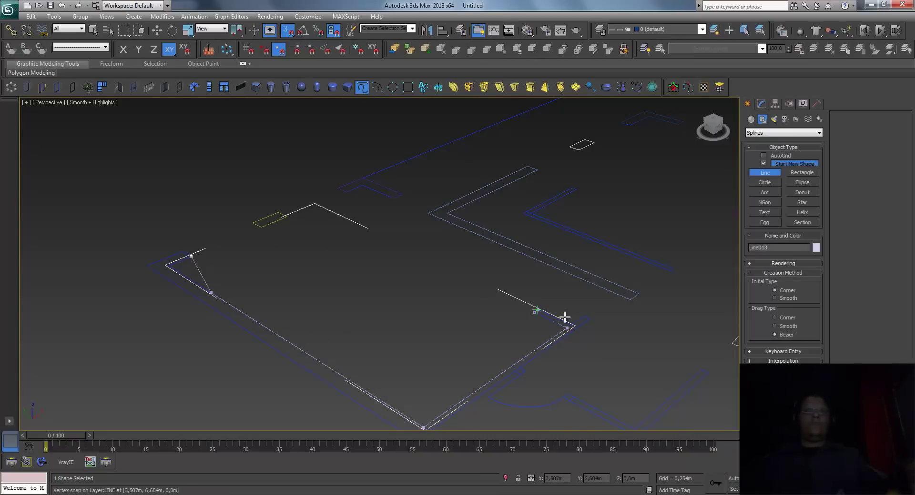
- Trace the long corner wall section and close it as Line013
left_click(589, 318)
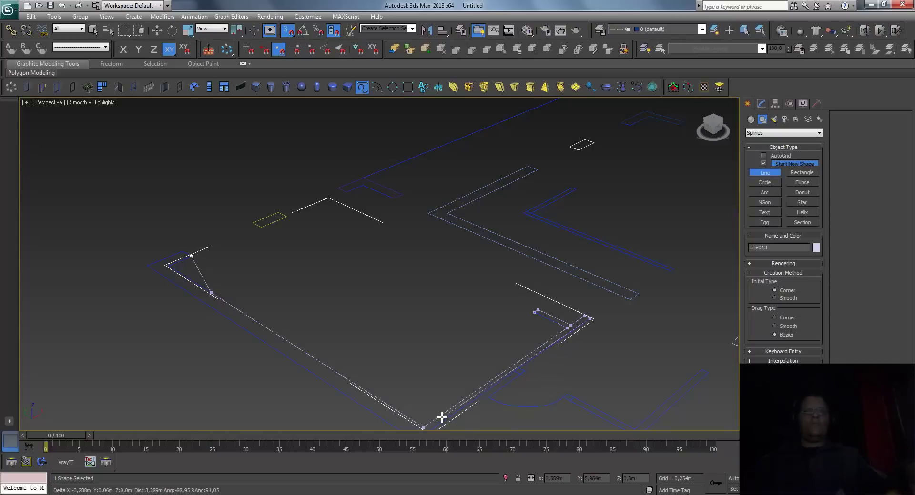
middle_click_drag(496, 414, 433, 408, "alt")
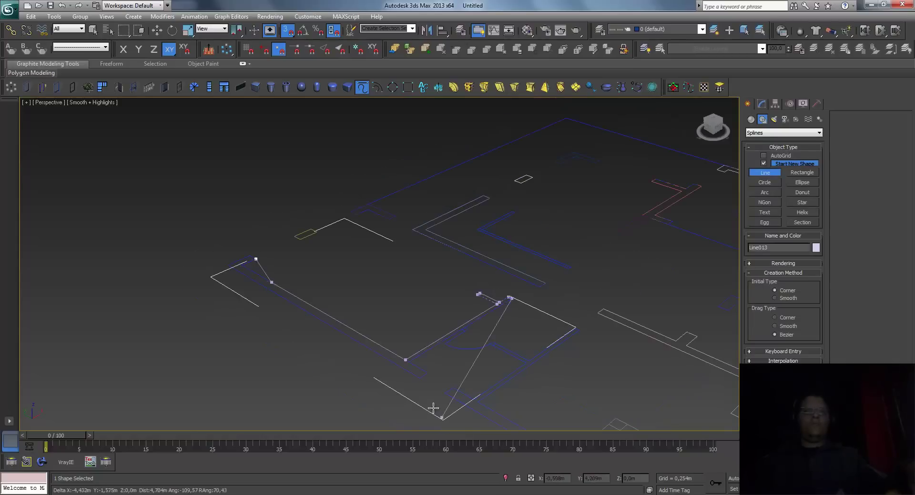
left_click(411, 362)
left_click(419, 377)
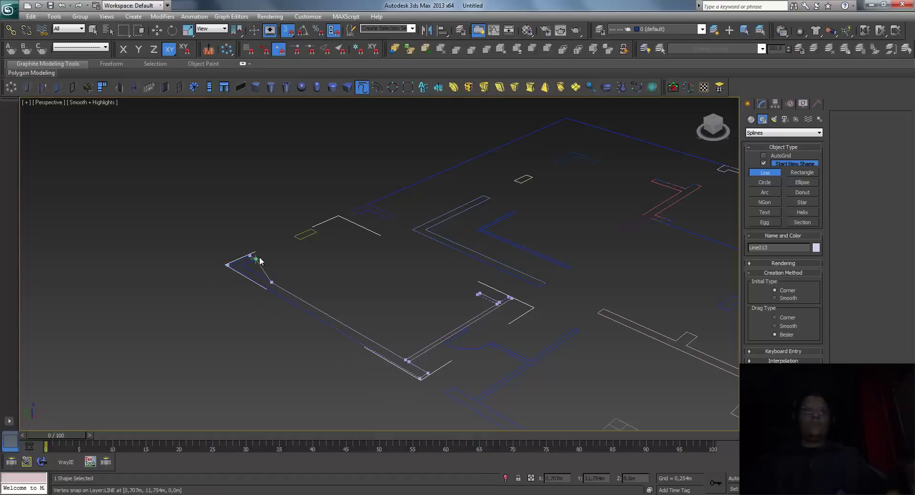
left_click(259, 261)
key("Return")
scroll(310, 291, "up", 3)
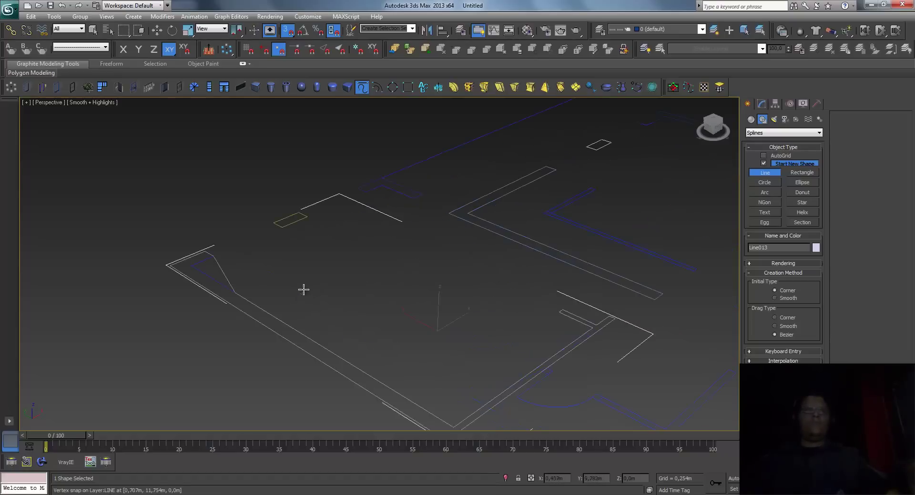
scroll(303, 289, "up", 2)
- Move a Line013 vertex onto another corner, then undo the mistaken move
left_click(157, 30)
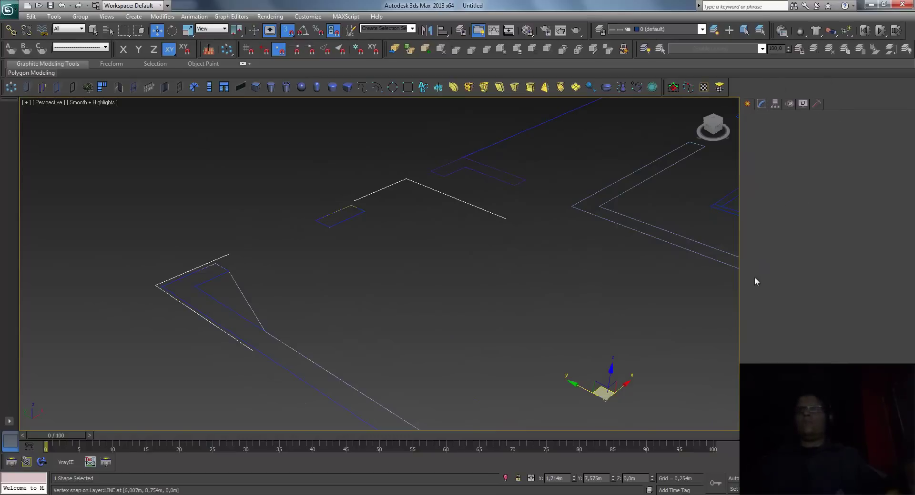
left_click(782, 262)
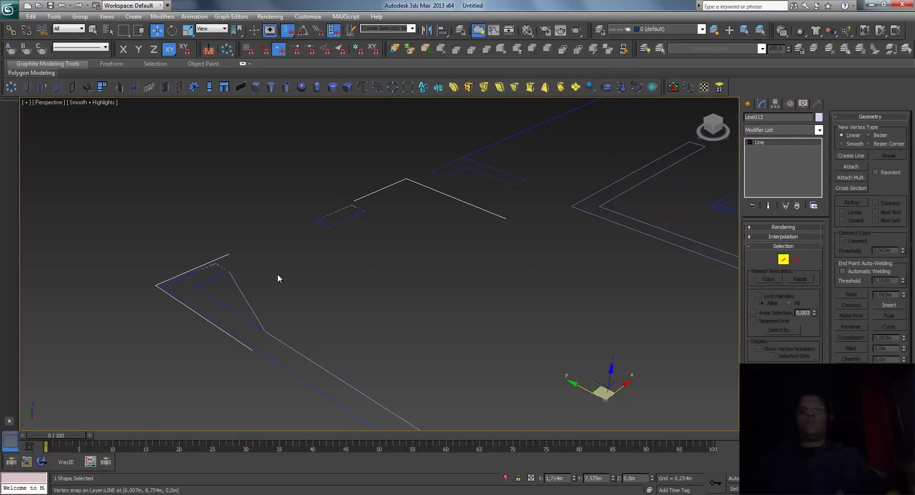
left_click(245, 299)
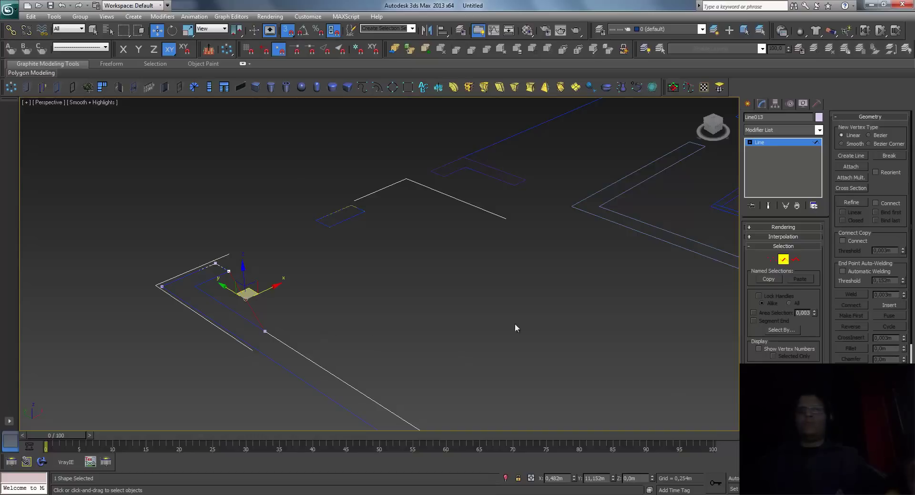
left_click_drag(246, 293, 266, 338)
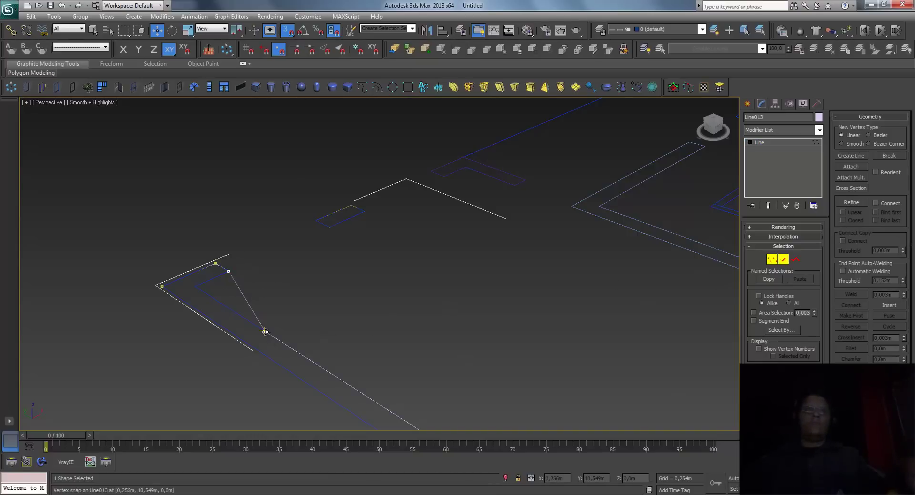
key("ctrl+z")
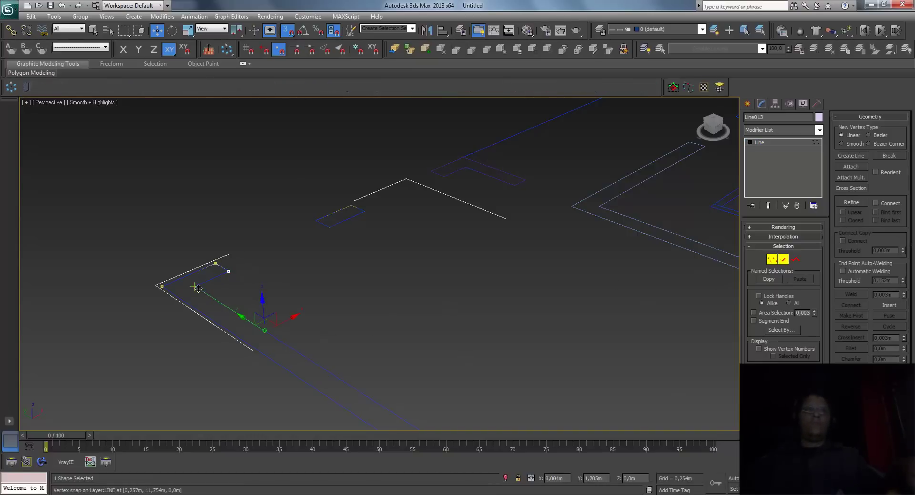
left_click(316, 305)
- Pan and zoom the perspective view to bring the home grid into view
scroll(403, 364, "down", 3)
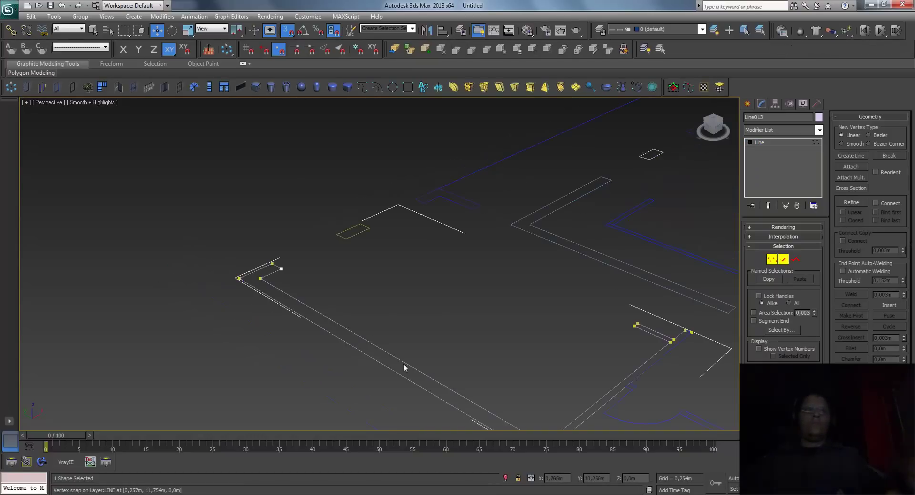
middle_click_drag(229, 243, 195, 210)
scroll(462, 339, "down", 2)
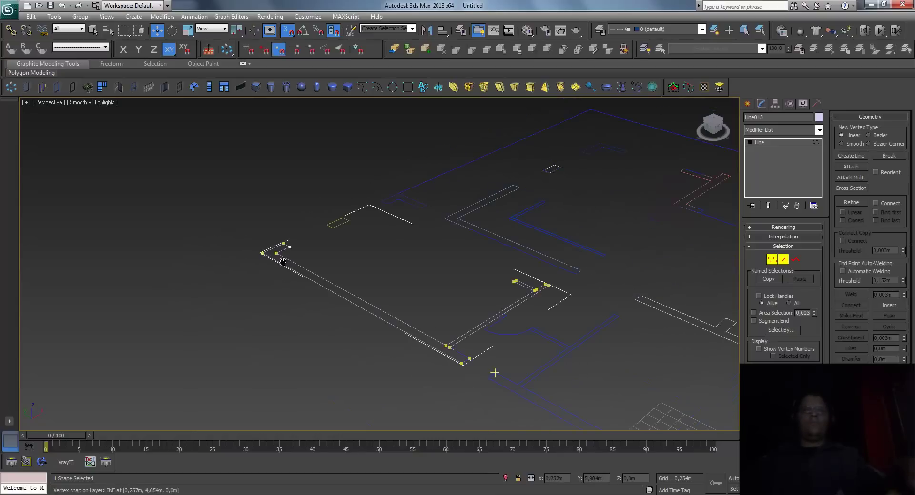
middle_click_drag(494, 372, 310, 272)
scroll(319, 275, "up", 3)
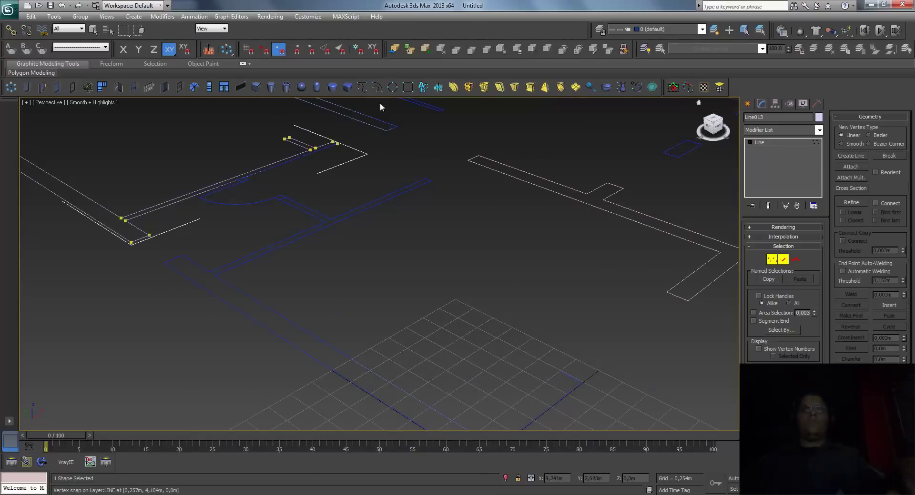
- Start a new line on the home grid and place its first wall-corner vertices
left_click(362, 87)
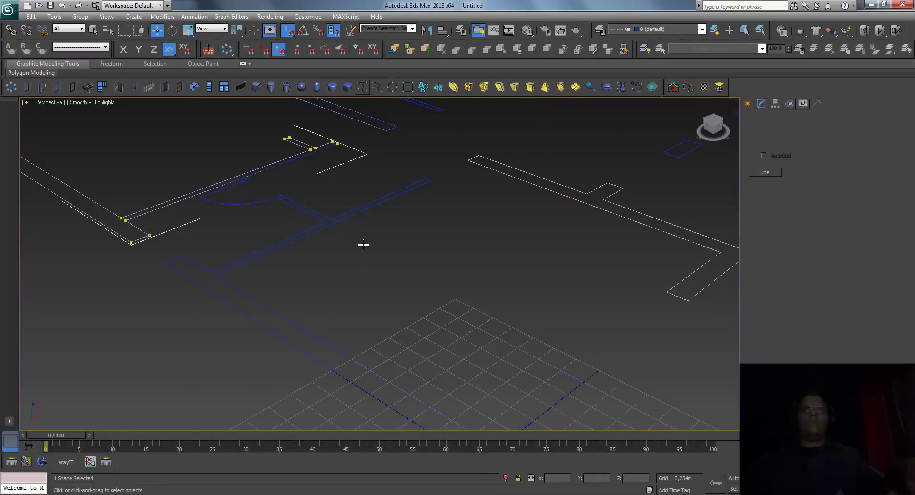
middle_click_drag(345, 196, 341, 188)
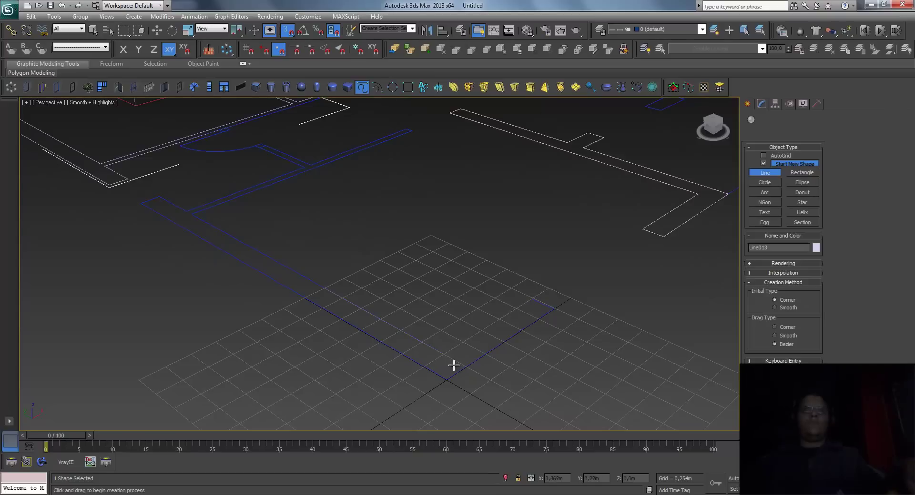
scroll(454, 365, "down", 3)
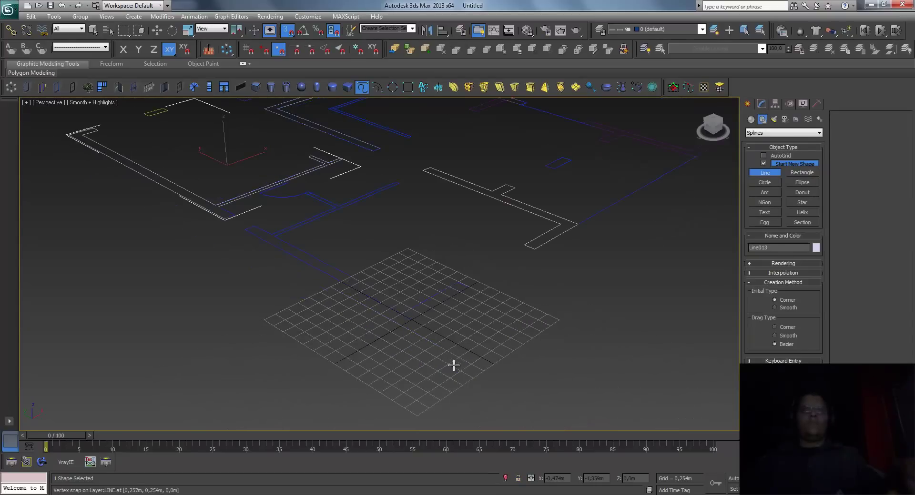
left_click(410, 308)
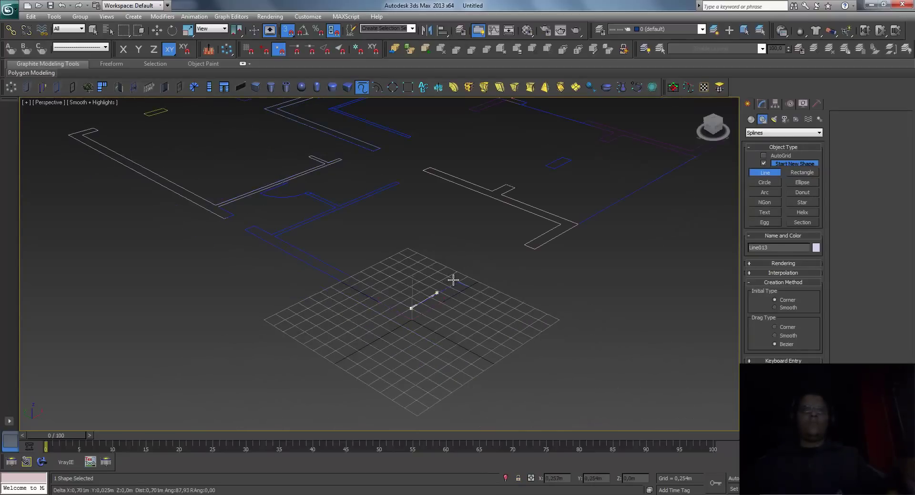
left_click(428, 310)
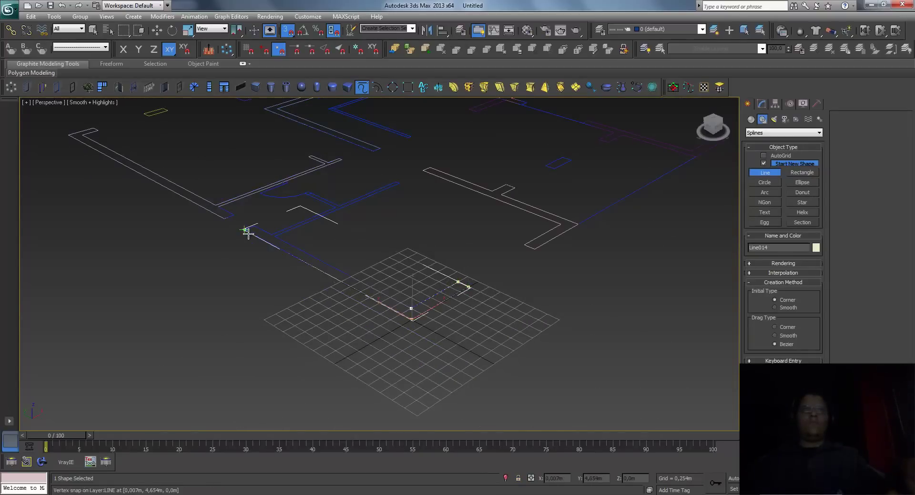
left_click(270, 234)
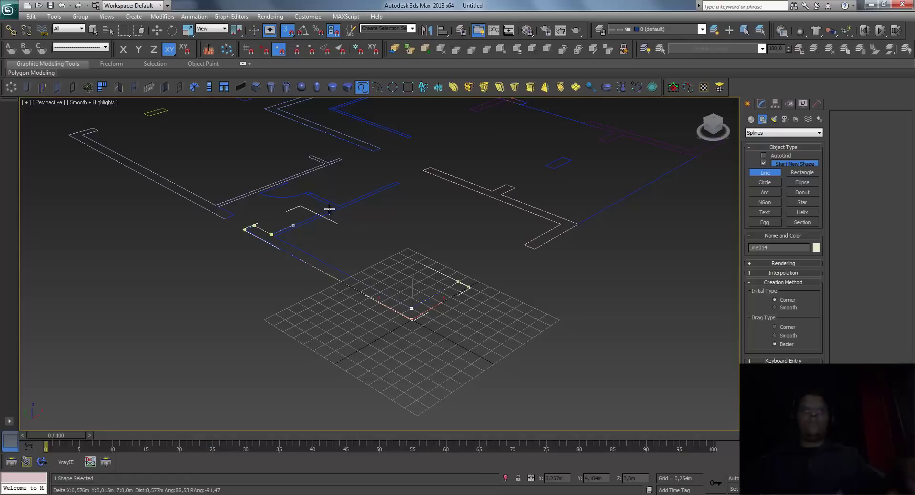
left_click(334, 207)
- Add the remaining interior wall corners and close the outline as Line014
scroll(334, 207, "up", 3)
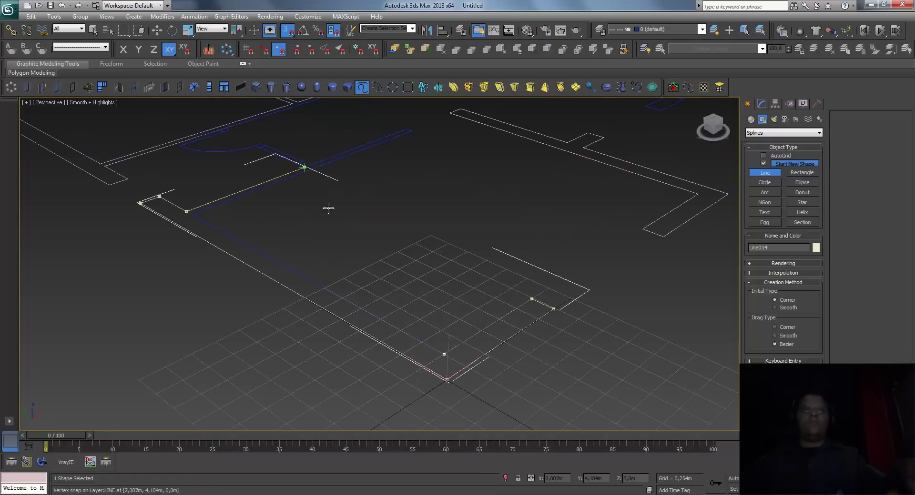
left_click(266, 145)
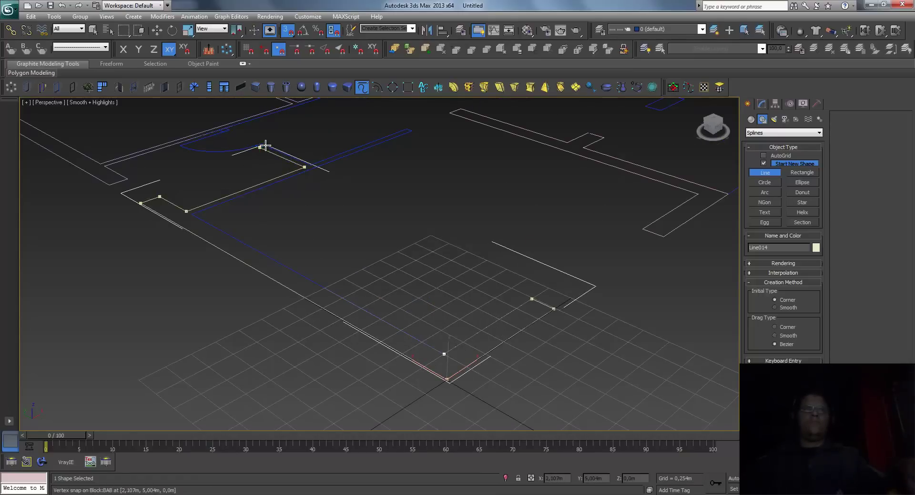
left_click(311, 166)
left_click(386, 129)
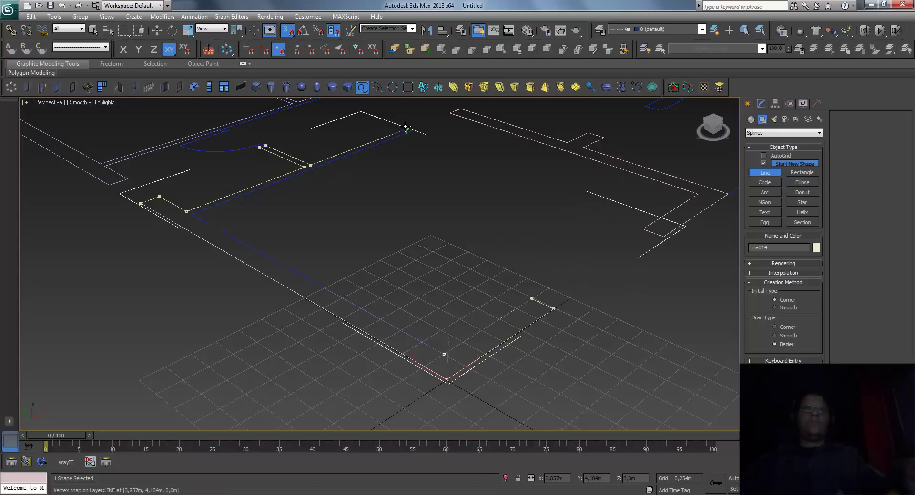
left_click(351, 157)
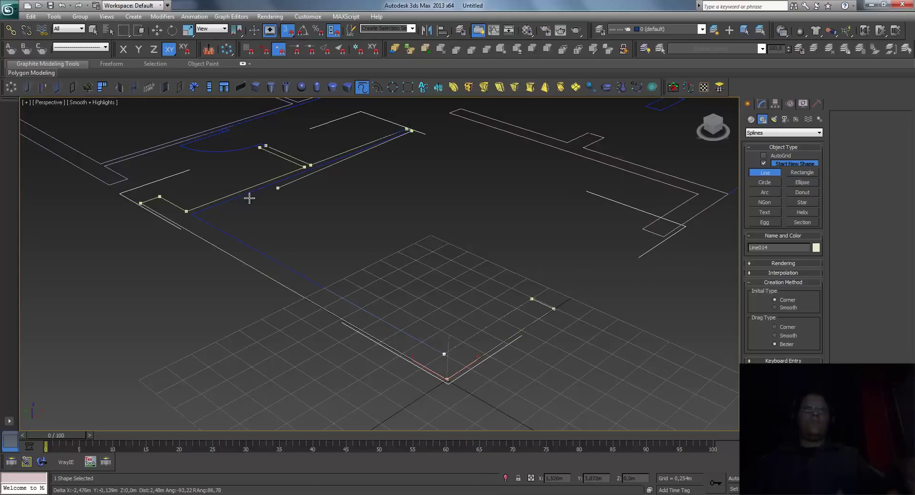
left_click(191, 213)
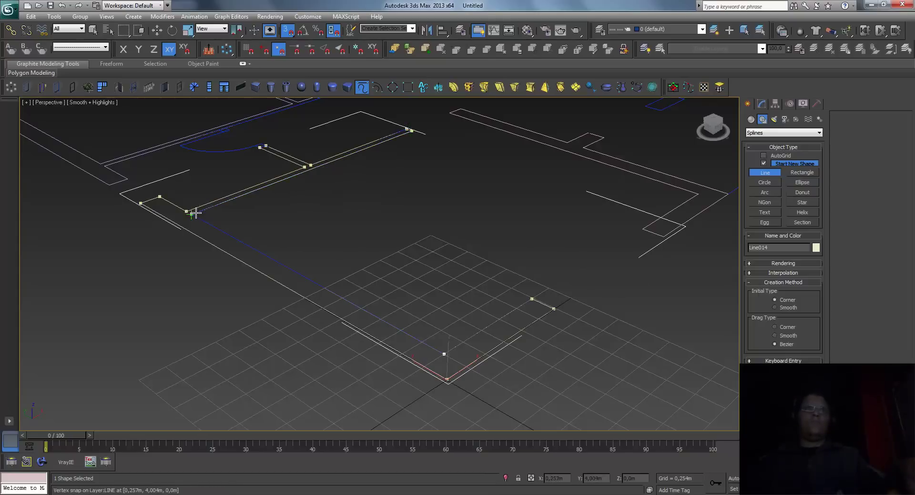
left_click(444, 355)
left_click(450, 283)
scroll(373, 310, "down", 3)
scroll(582, 196, "up", 5)
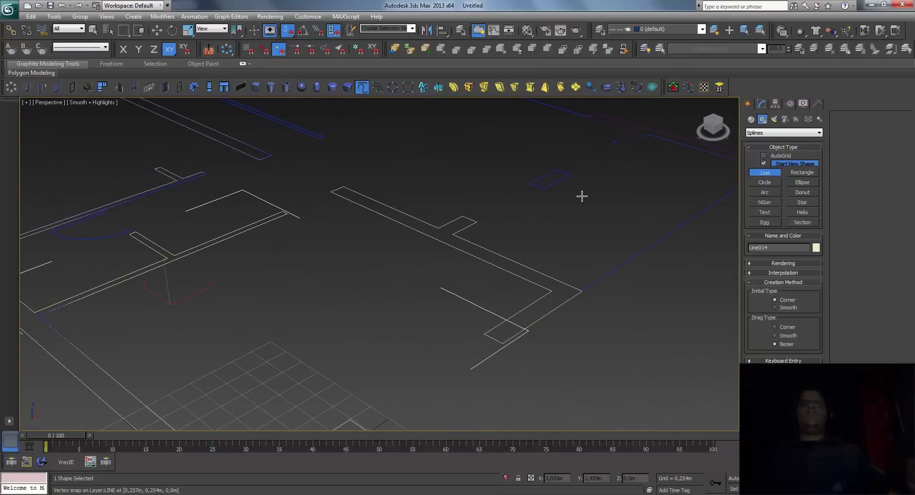
- Trace the small upper-right rectangle as closed spline Line015, then pan and zoom out
left_click(552, 184)
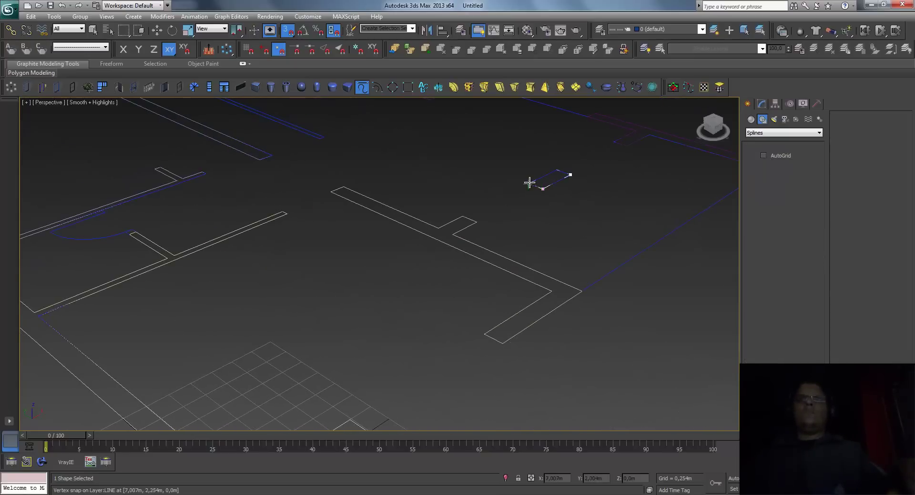
left_click(557, 168)
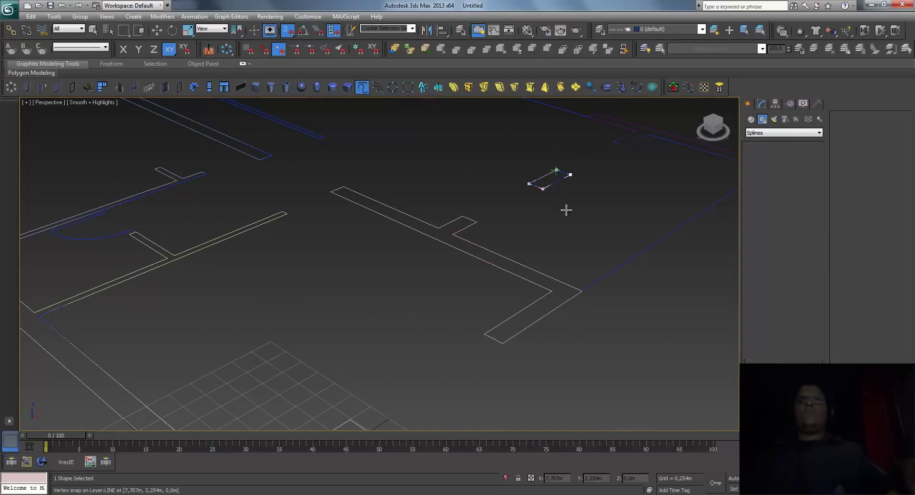
left_click(570, 175)
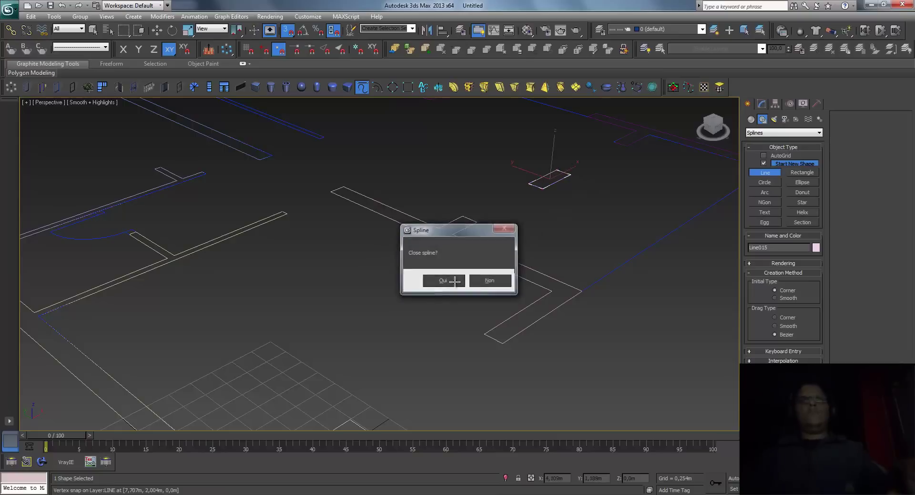
left_click(453, 279)
middle_click_drag(392, 271, 394, 281)
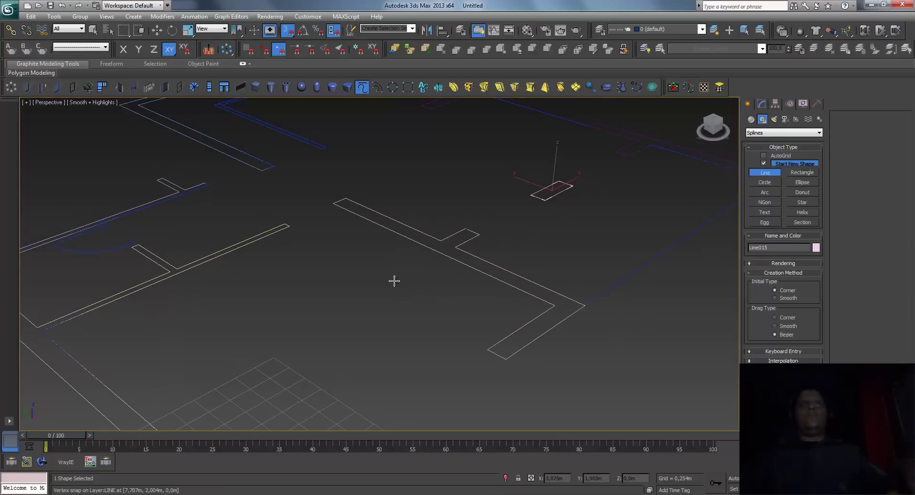
scroll(393, 280, "down", 3)
scroll(336, 175, "down", 3)
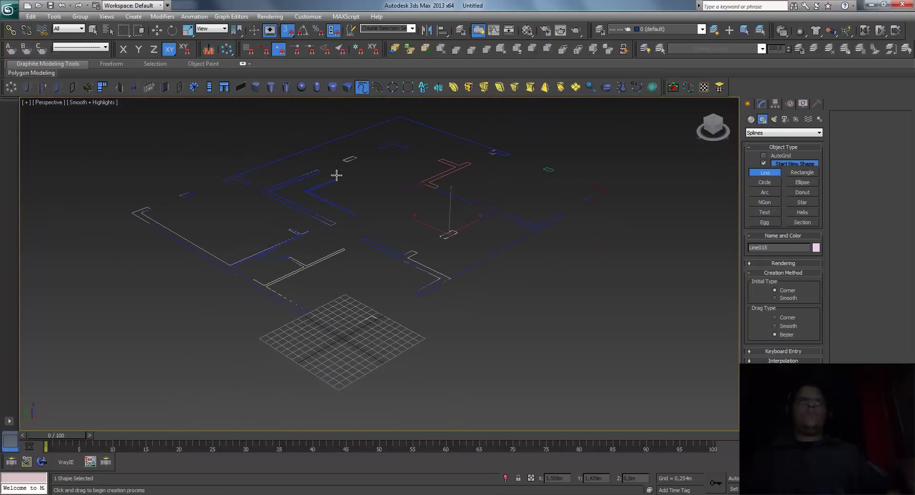
- Hide the outer floor-plan outline so only the wall splines remain
left_click(159, 31)
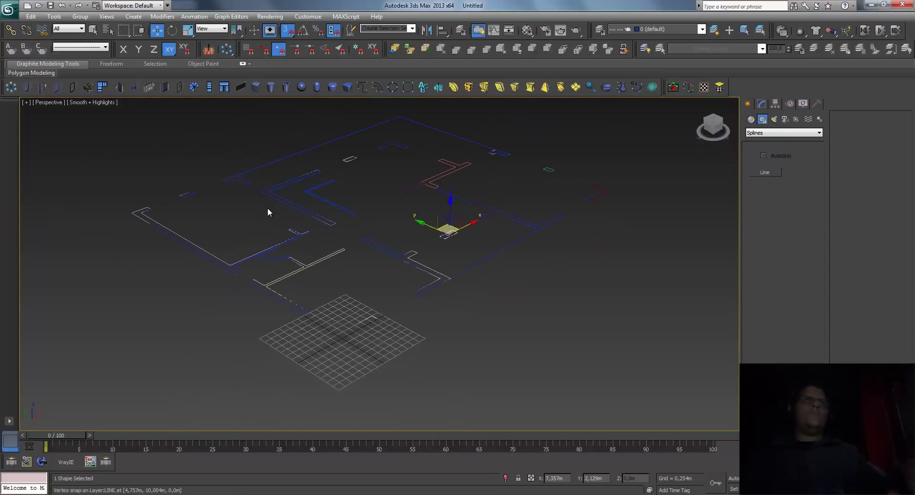
left_click(263, 164)
right_click(263, 164)
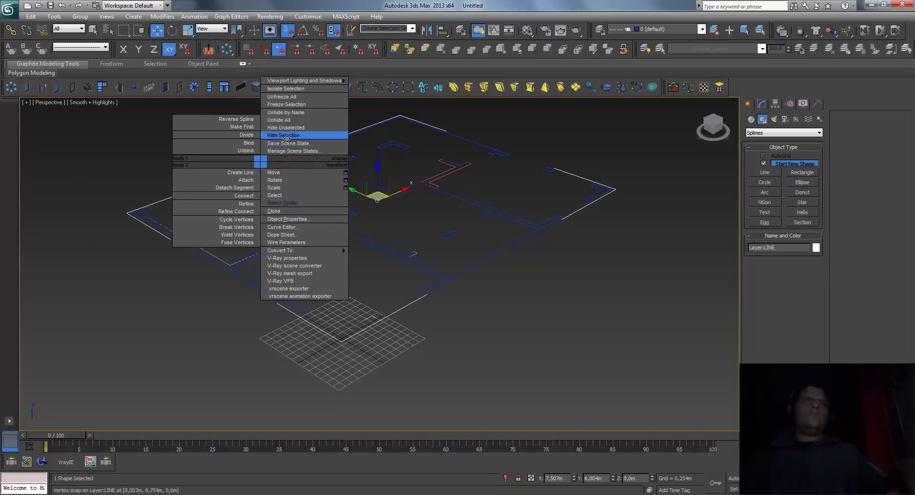
left_click(283, 136)
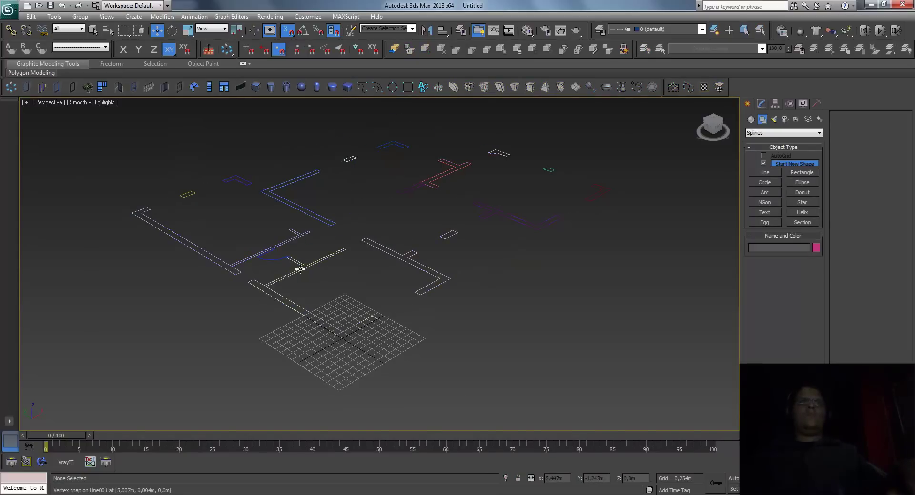
left_click(277, 260)
right_click(275, 261)
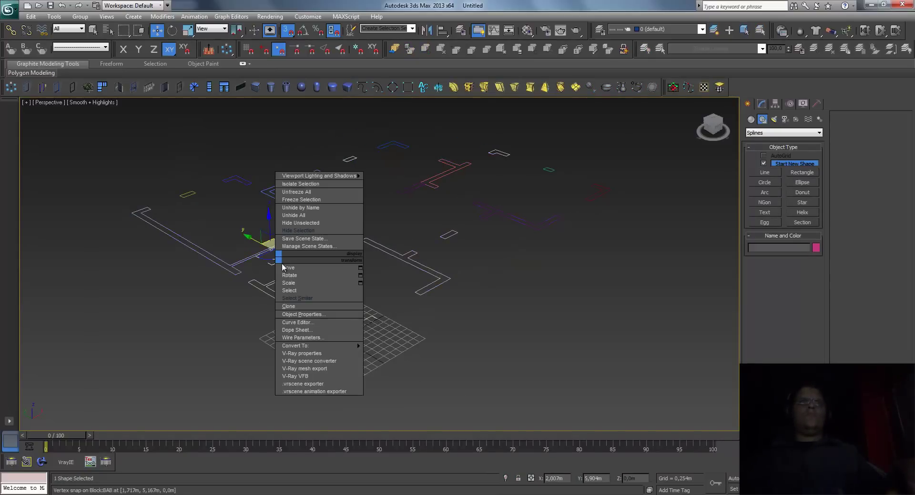
left_click(462, 311)
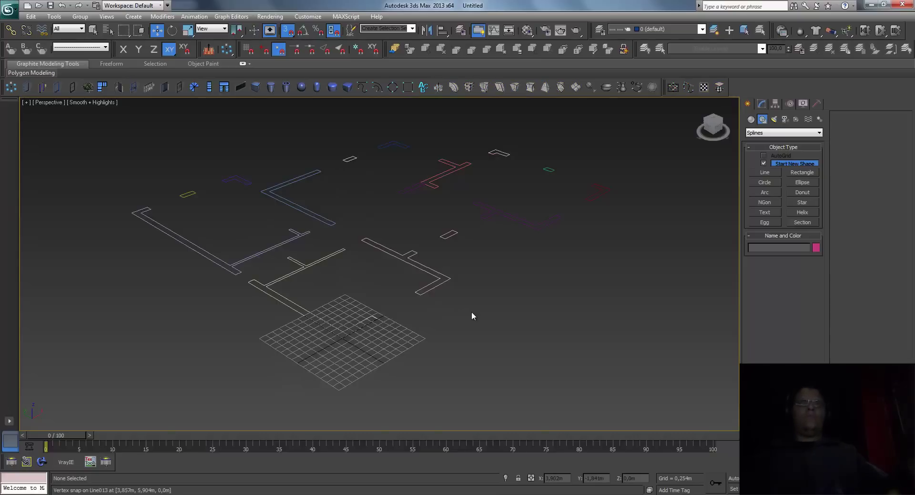
- Select all visible plan splines and set their object colour to white
key("alt+a")
left_click(508, 226)
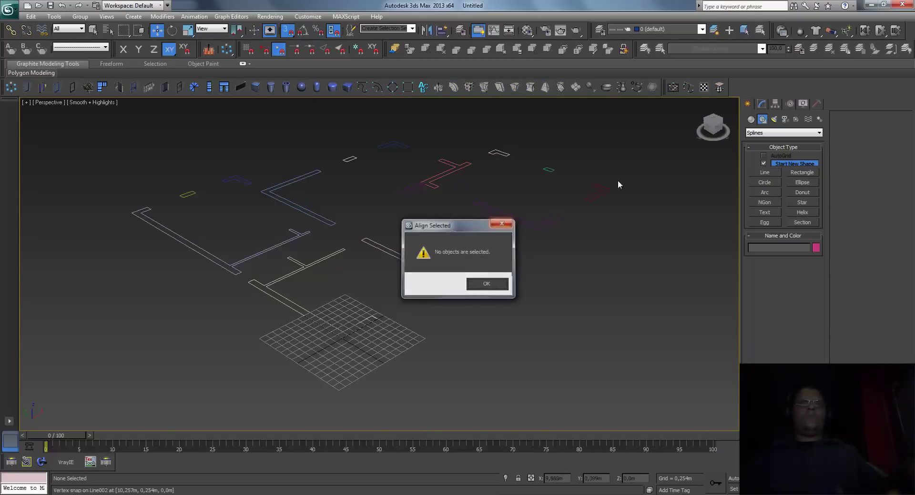
left_click_drag(640, 124, 44, 333)
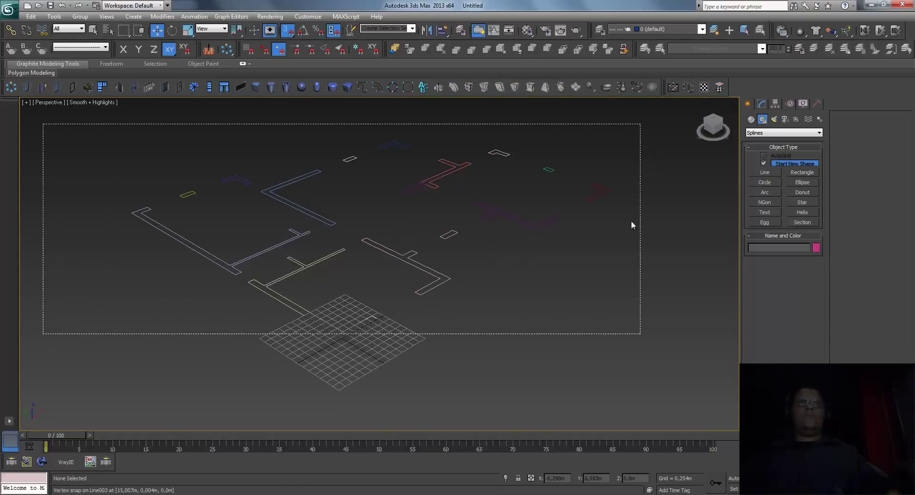
left_click(815, 248)
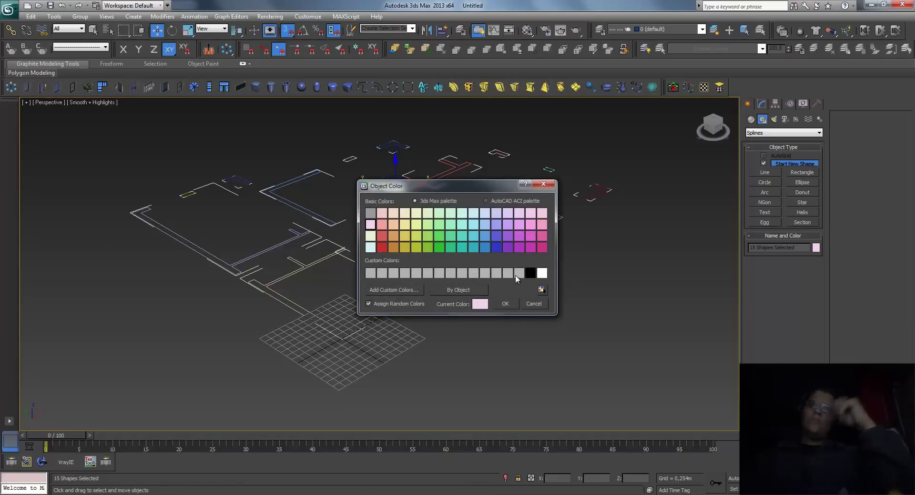
left_click(542, 273)
left_click(504, 304)
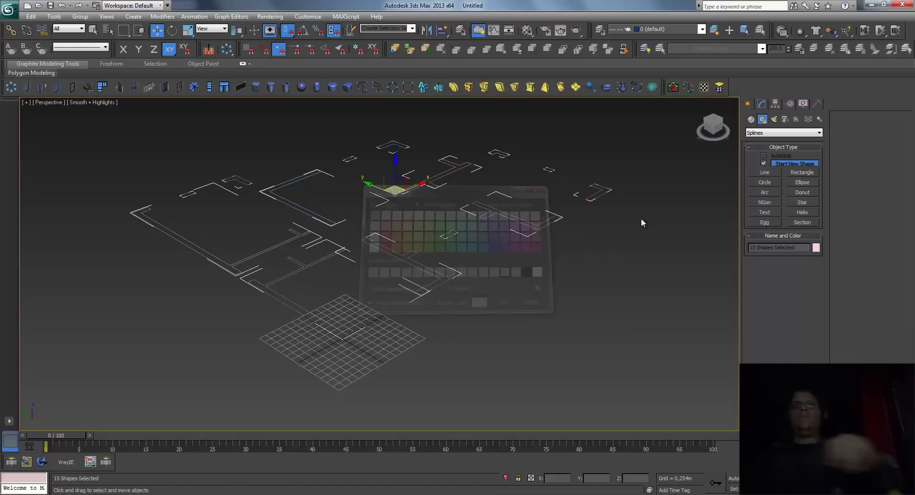
- Apply an Extrude modifier to the selected splines with Amount 2,0m
left_click(761, 104)
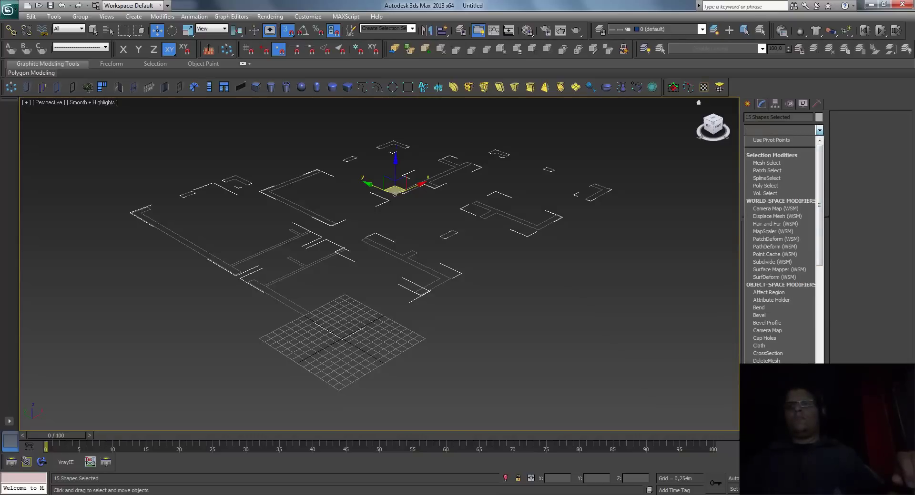
scroll(782, 286, "down", 4)
left_click(797, 340)
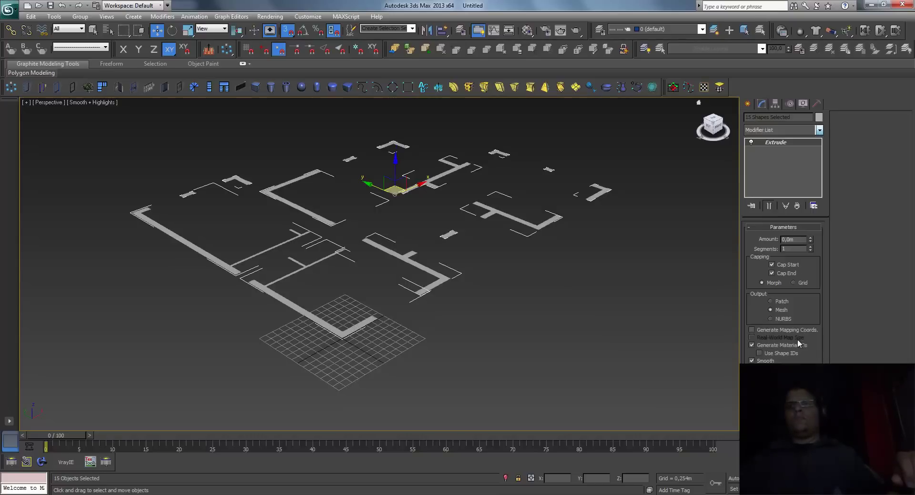
double_click(787, 240)
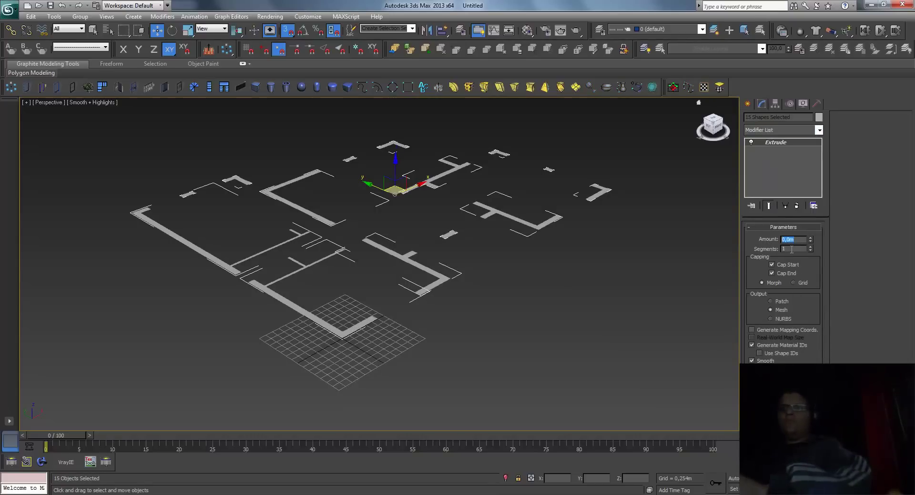
type("2")
key("Return")
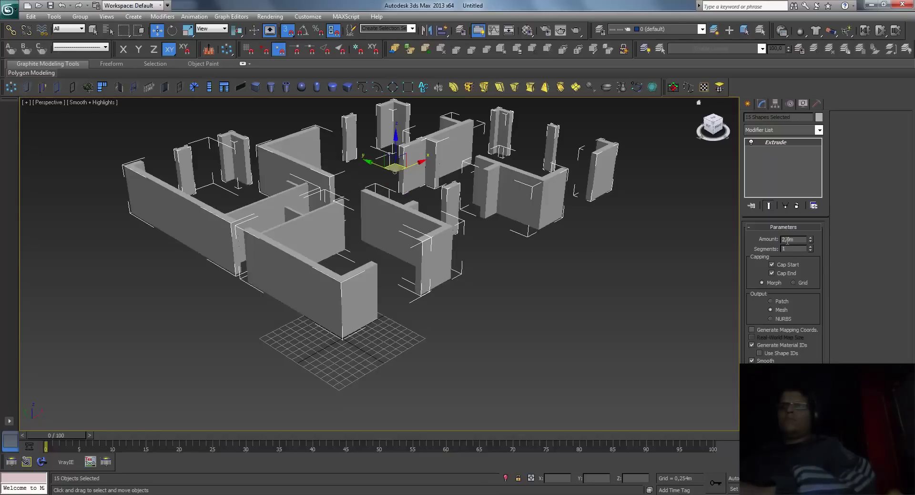
scroll(570, 279, "down", 1)
left_click(576, 284)
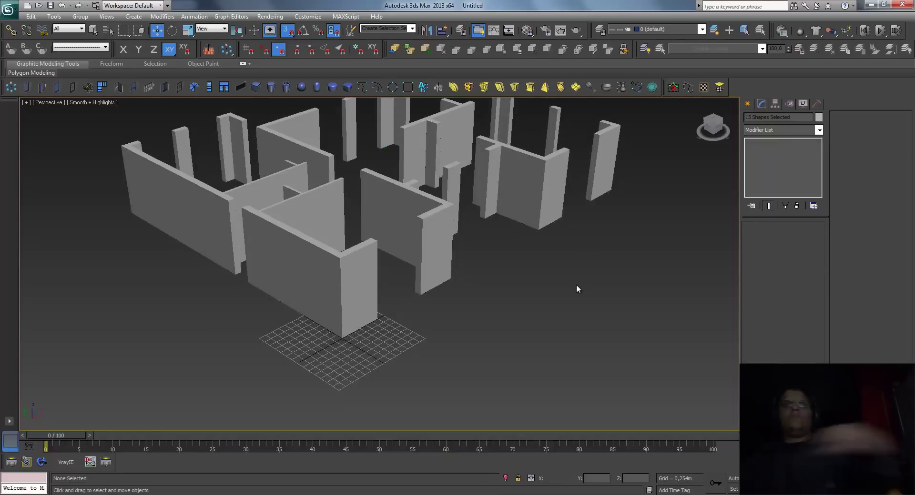
scroll(576, 285, "down", 2)
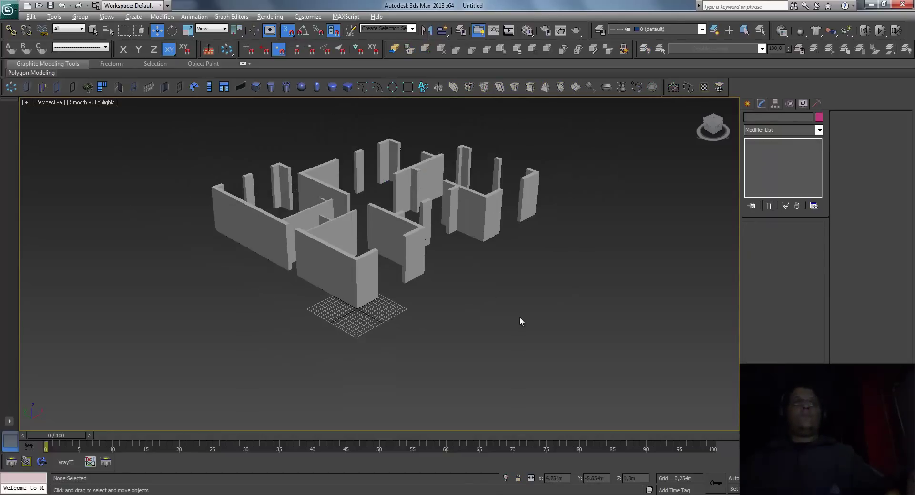
middle_click_drag(515, 317, 515, 315)
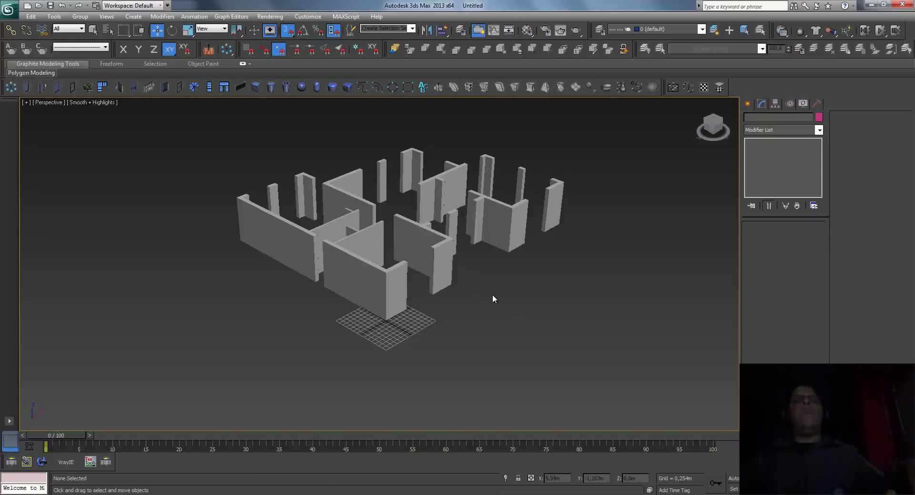
scroll(493, 296, "up", 1)
scroll(455, 305, "up", 1)
scroll(510, 329, "up", 1)
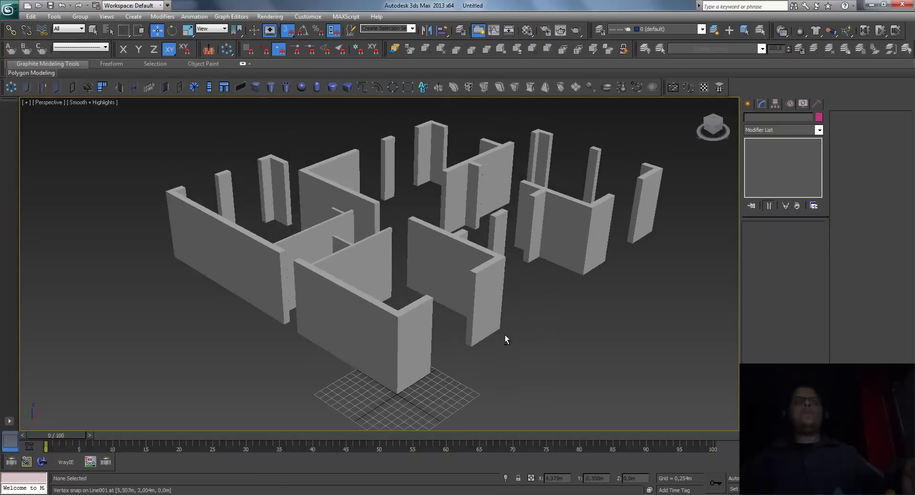
middle_click_drag(505, 336, 445, 340, "alt")
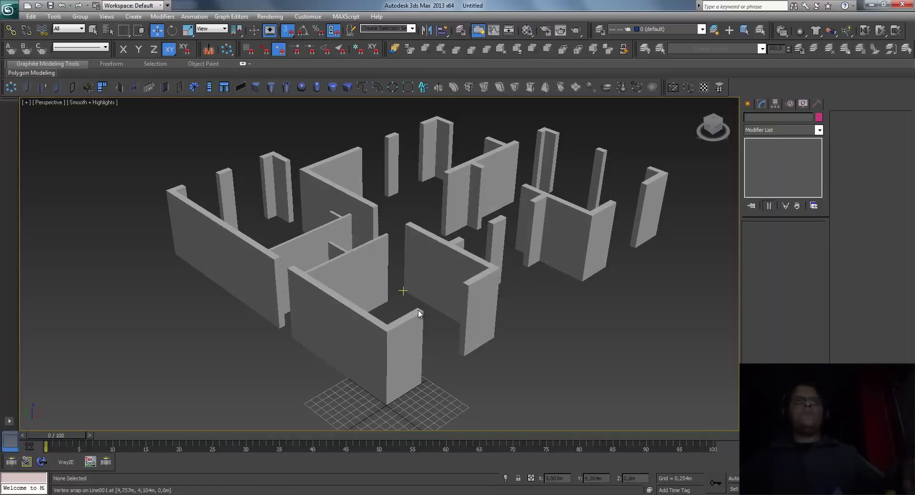
key("shift+z")
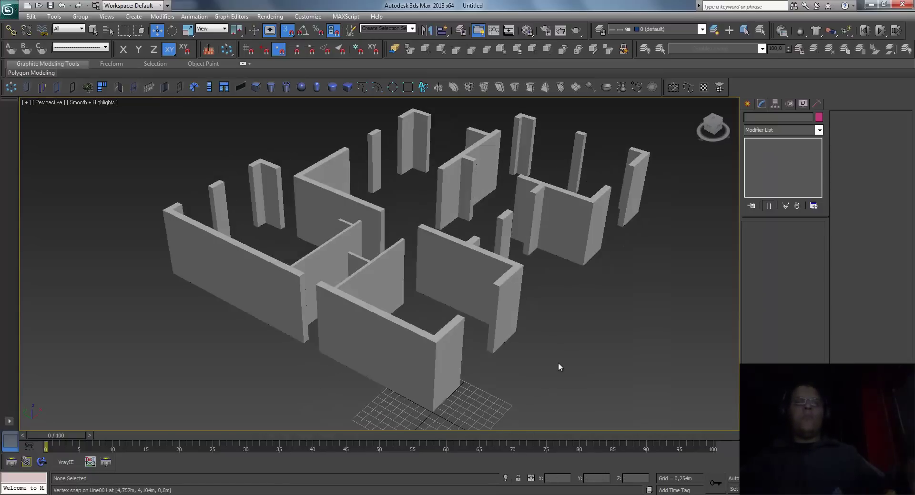
- Unhide all hidden objects, then pan and zoom around the building
right_click(554, 349)
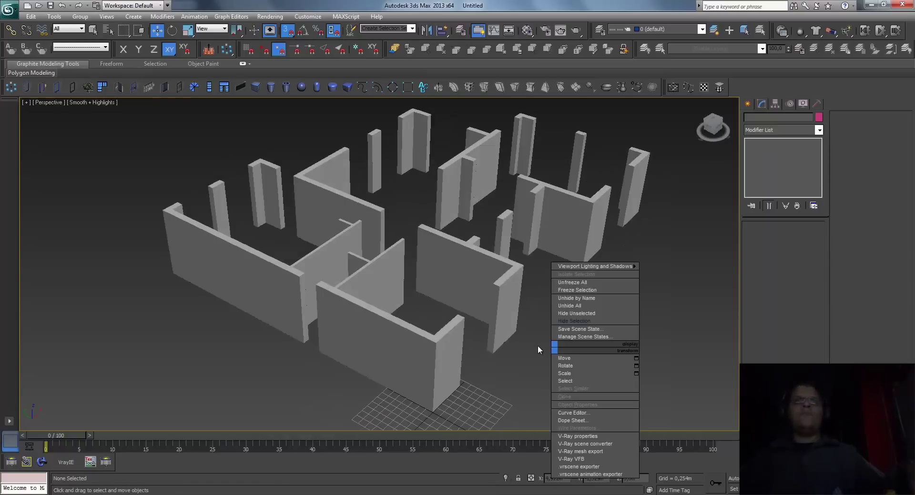
left_click(585, 305)
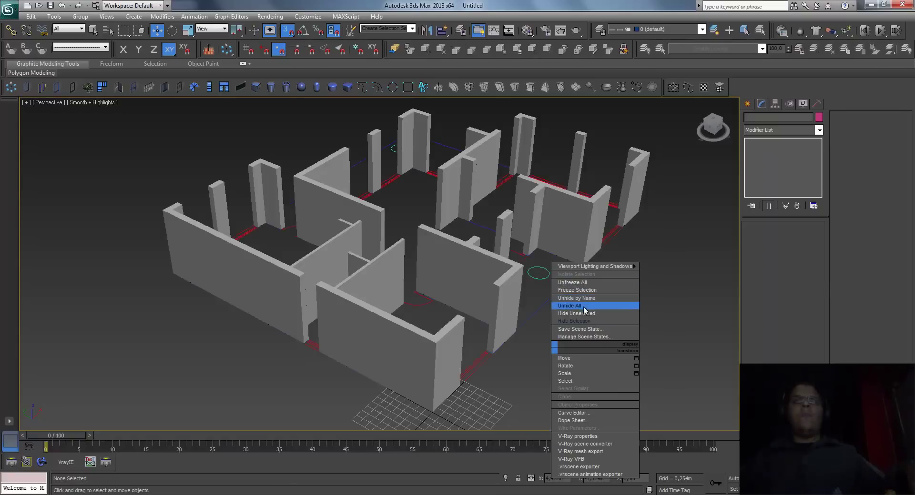
middle_click_drag(544, 301, 553, 279)
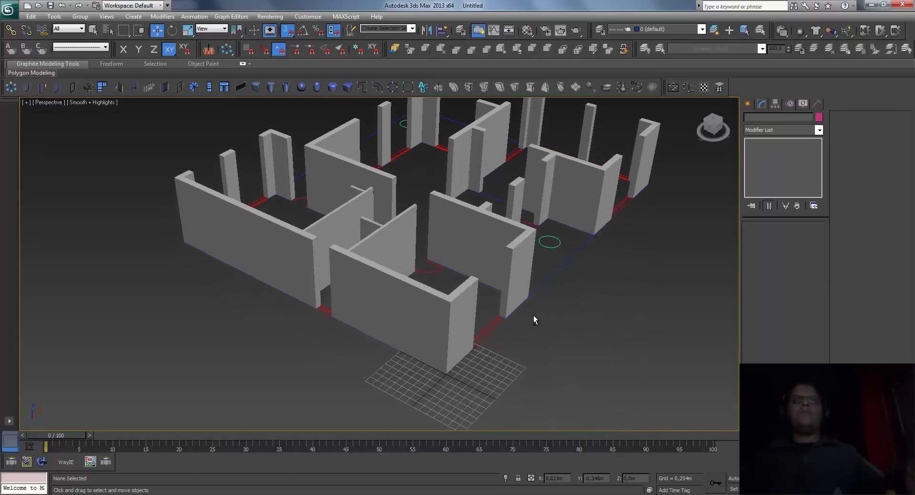
key("shift+z")
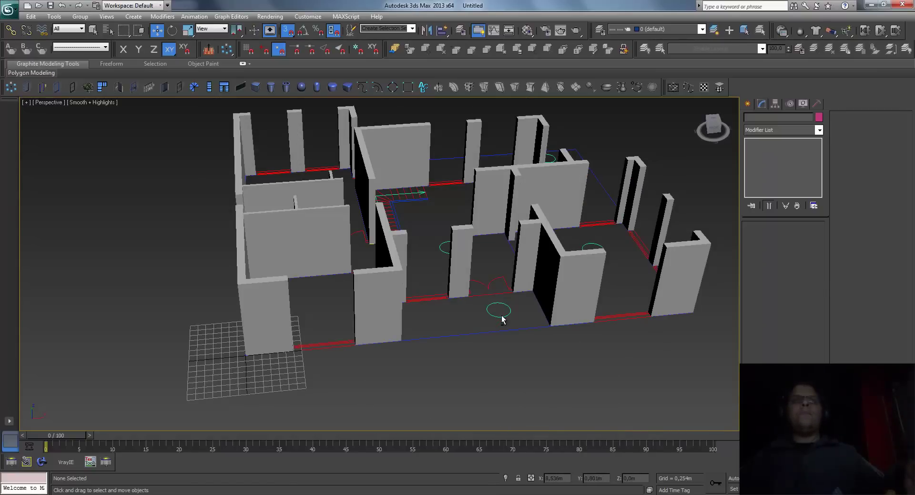
mouse_move(545, 332)
middle_mouse_down()
mouse_move(459, 334)
mouse_move(454, 344)
middle_mouse_up()
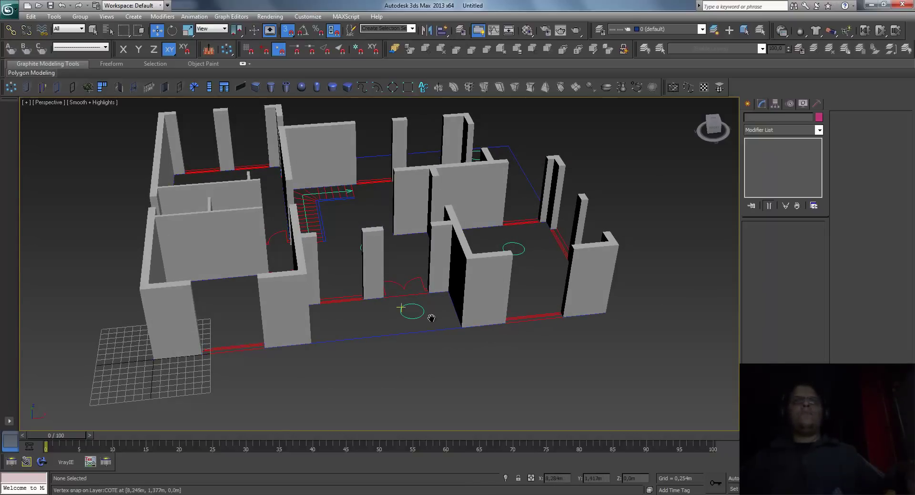
middle_click_drag(429, 318, 383, 332)
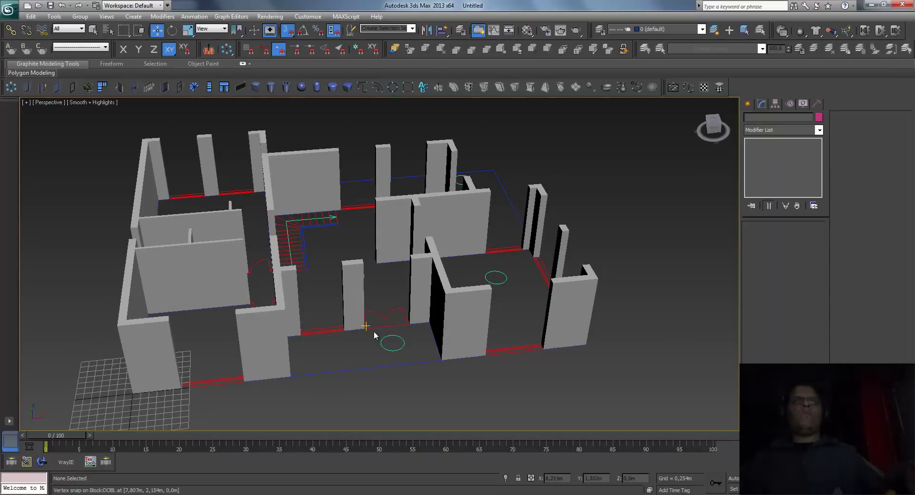
middle_click_drag(425, 371, 454, 359)
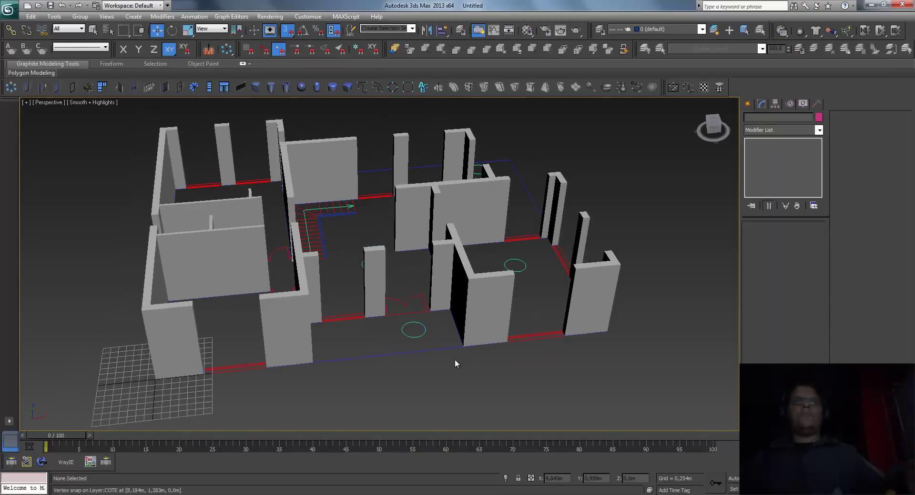
middle_click_drag(410, 326, 388, 367)
scroll(388, 367, "up", 1)
scroll(388, 367, "up", 4)
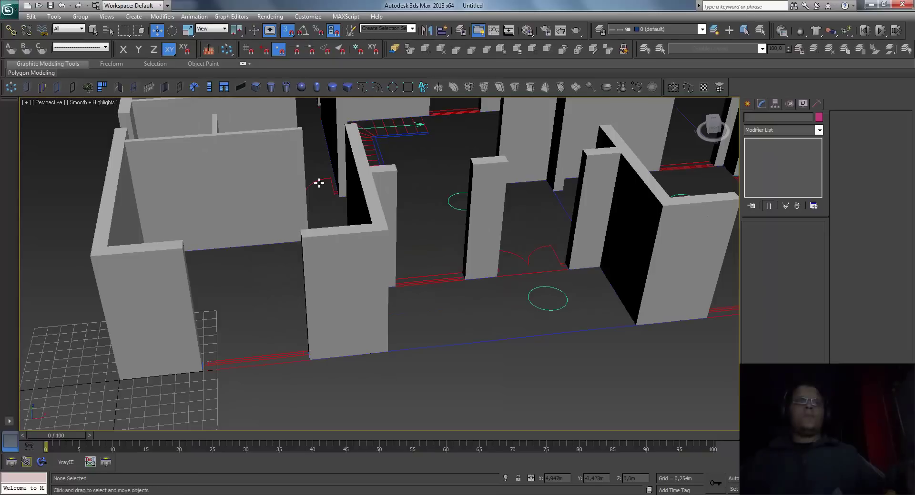
- Draw a 1,0m-high box filling the lower-left wall opening
left_click(258, 92)
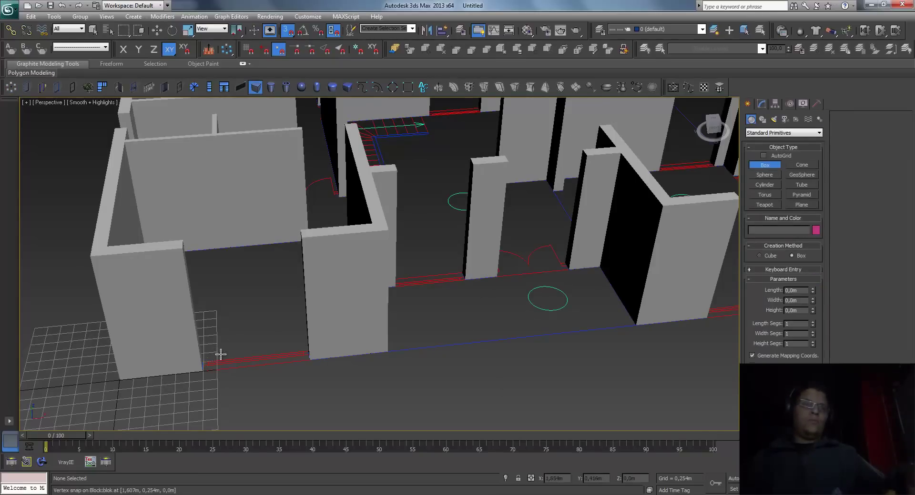
left_click_drag(235, 366, 308, 362)
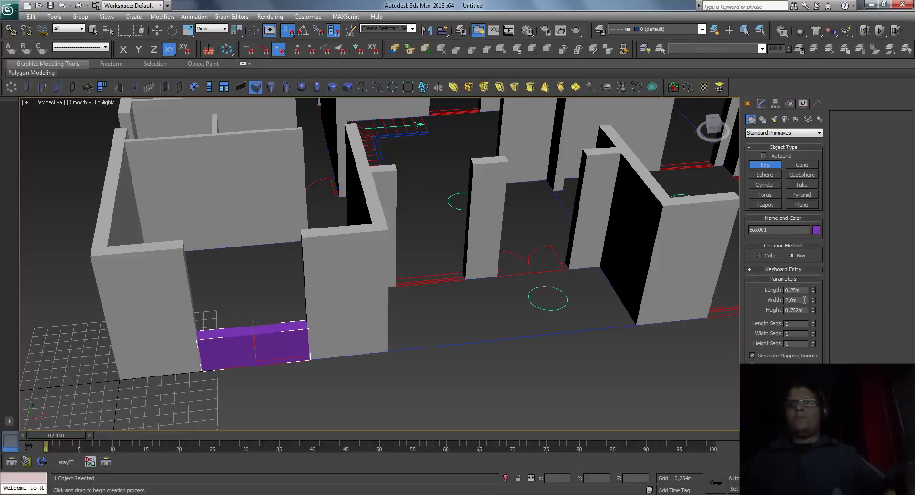
type("1")
key("Return")
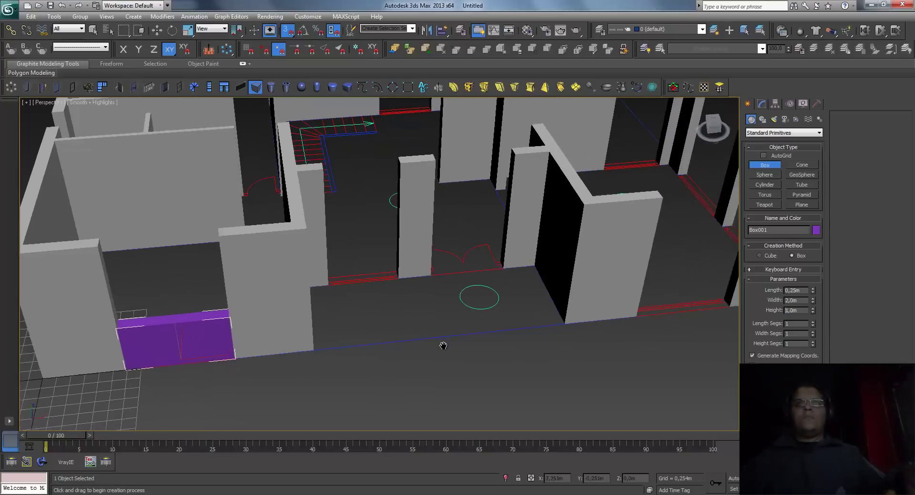
mouse_move(434, 347)
middle_mouse_down()
mouse_move(669, 322)
mouse_move(545, 322)
middle_mouse_up()
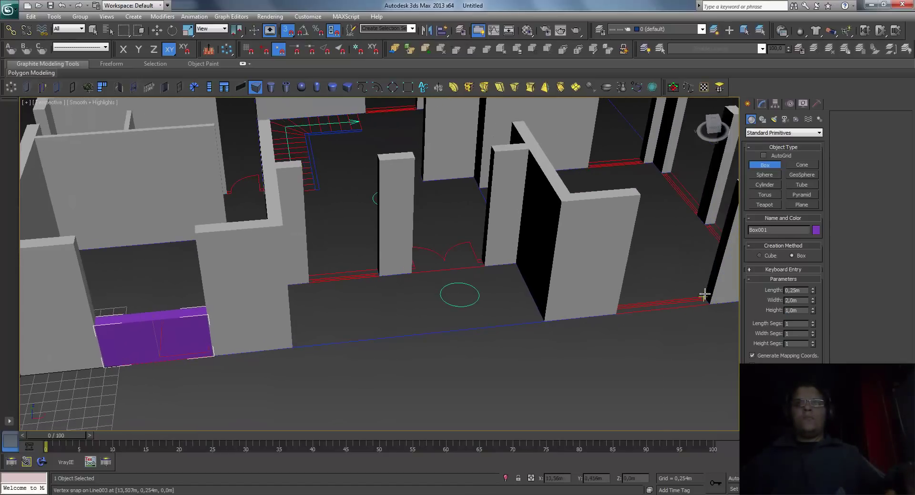
- Add boxes in the right-hand, middle and far wall openings
left_click_drag(658, 305, 613, 318)
left_click(613, 318)
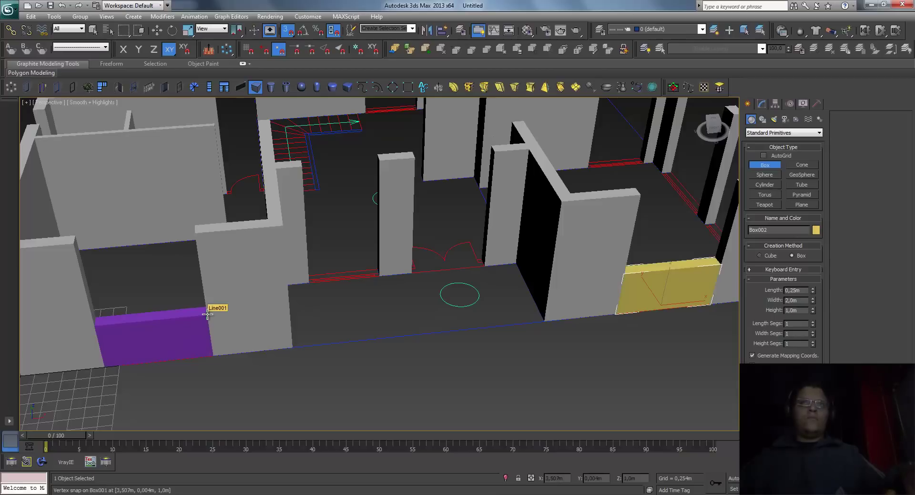
left_click(207, 315)
left_click_drag(376, 271, 309, 282)
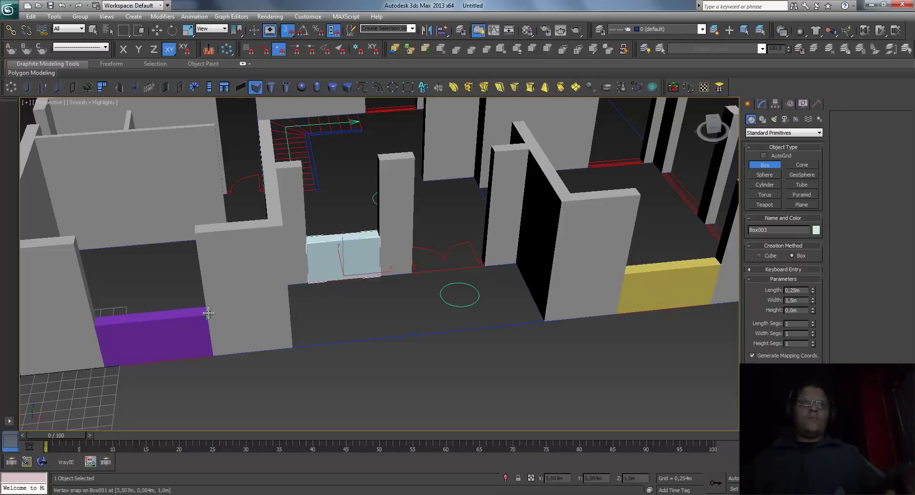
middle_click_drag(260, 289, 172, 306)
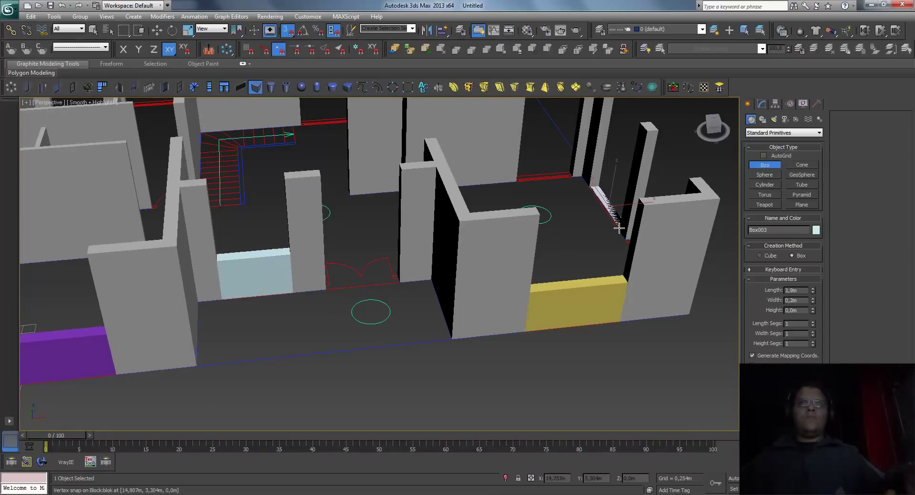
left_click_drag(618, 229, 617, 230)
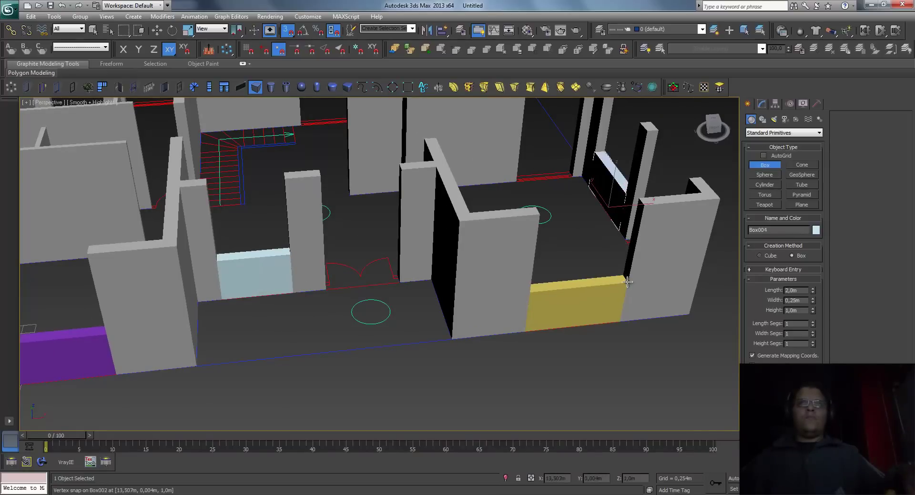
mouse_move(605, 292)
middle_mouse_down()
mouse_move(467, 289)
mouse_move(439, 277)
middle_mouse_up()
- Draw Box005 (2,0m × 0,25m × 1,0m) from the door post across the front opening
key("shift+z")
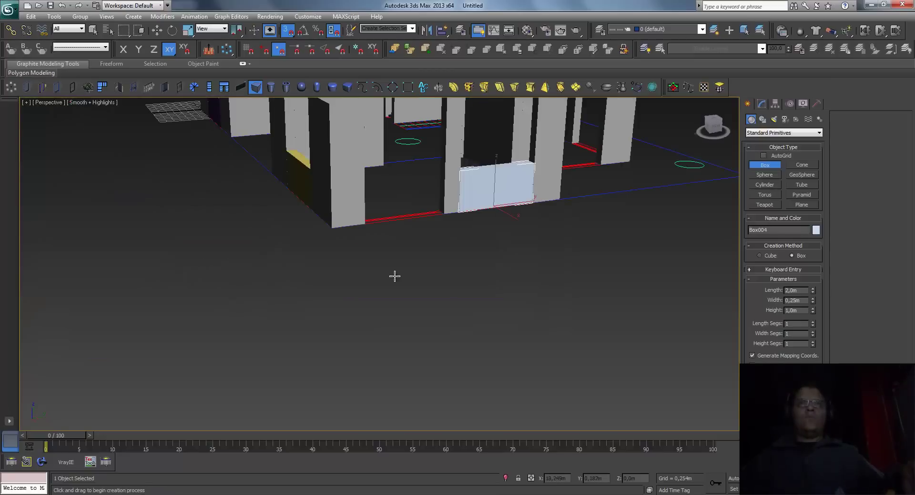
middle_click_drag(398, 250, 398, 261)
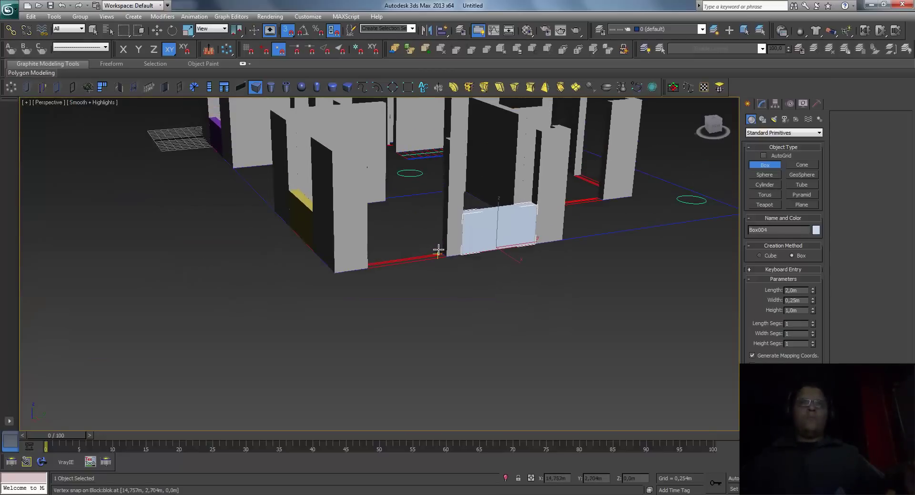
key("shift+z")
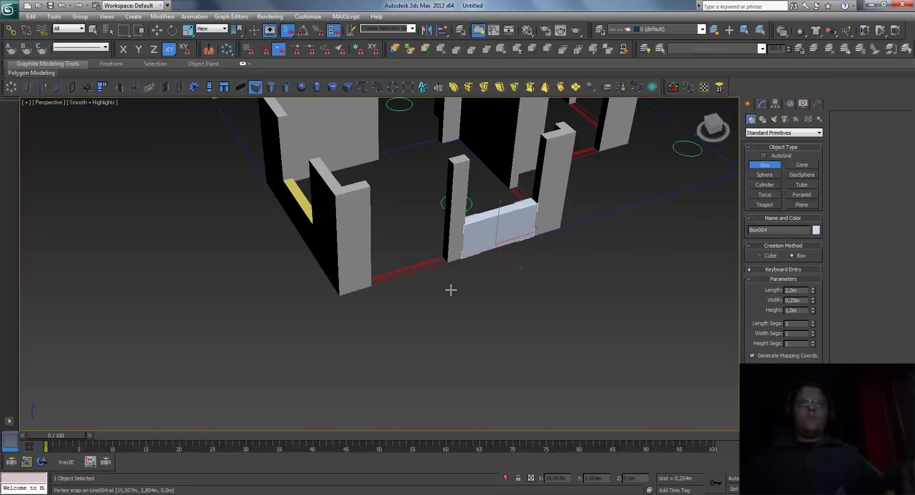
left_click(444, 256)
left_click_drag(446, 260, 378, 283)
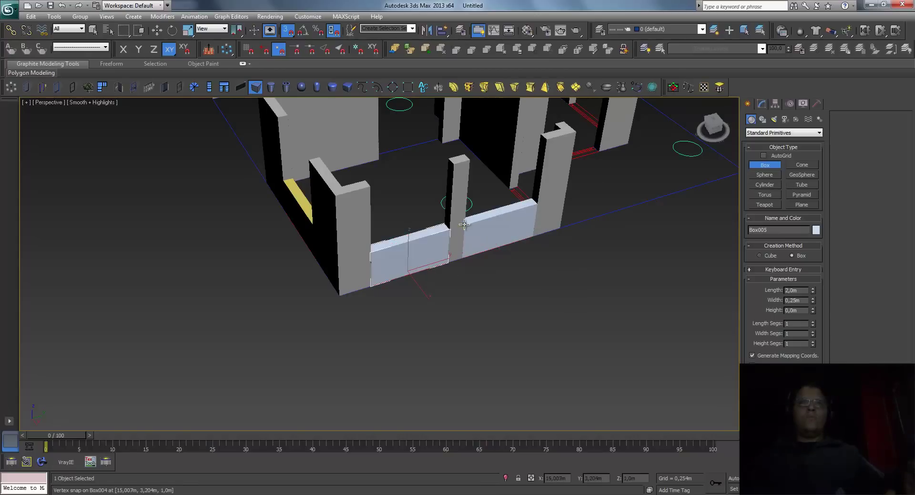
middle_click_drag(555, 258, 482, 291)
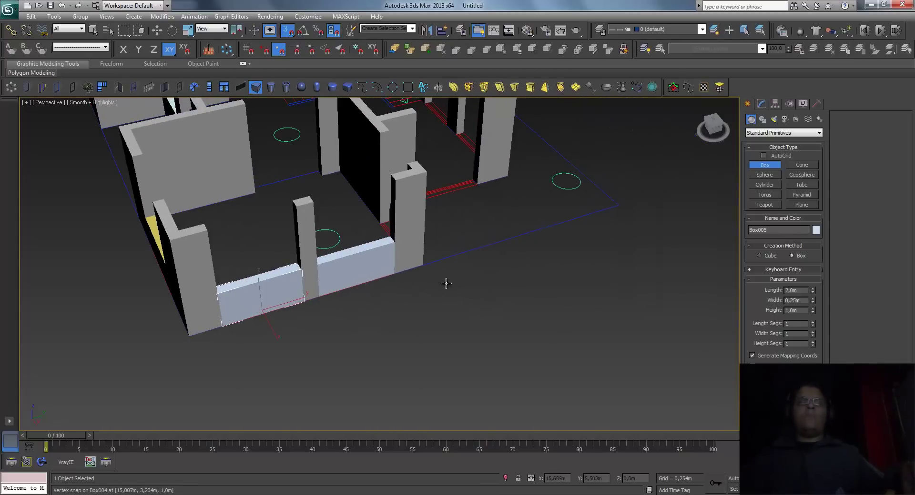
middle_click_drag(464, 284, 492, 308)
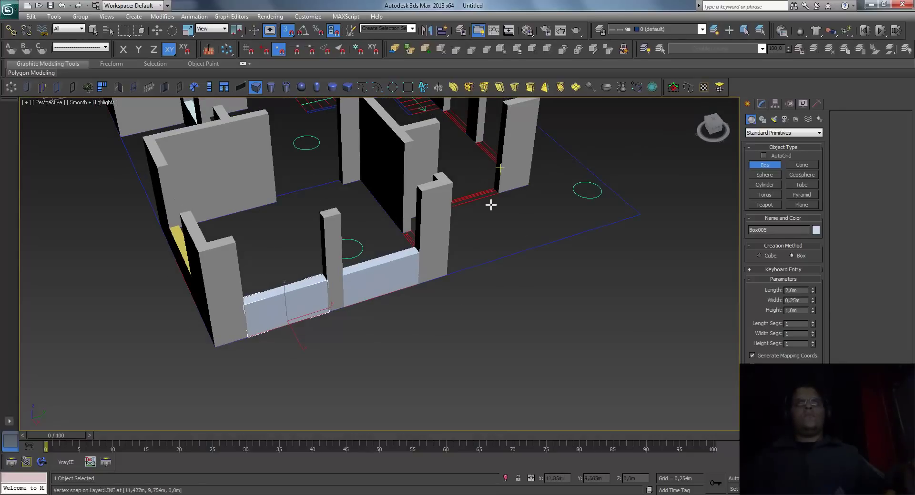
middle_click_drag(472, 243, 462, 274)
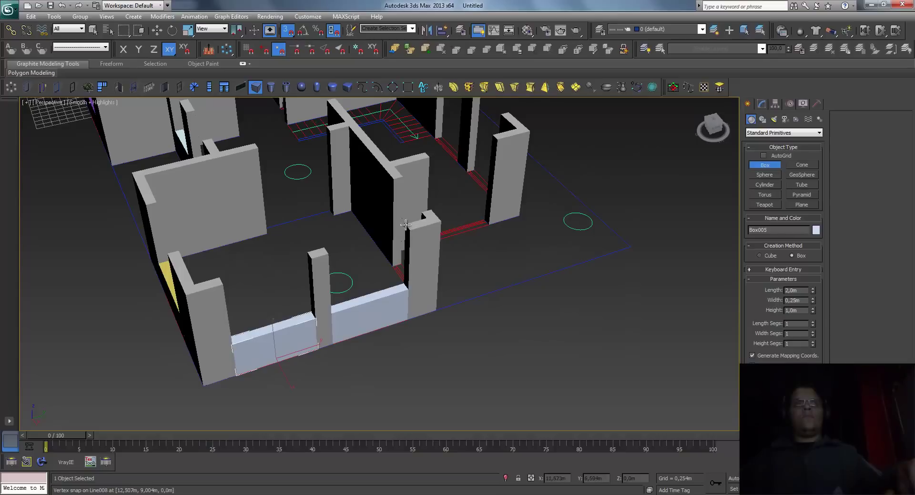
- Select the pillar beside the opening and zoom and orbit around it
key("w")
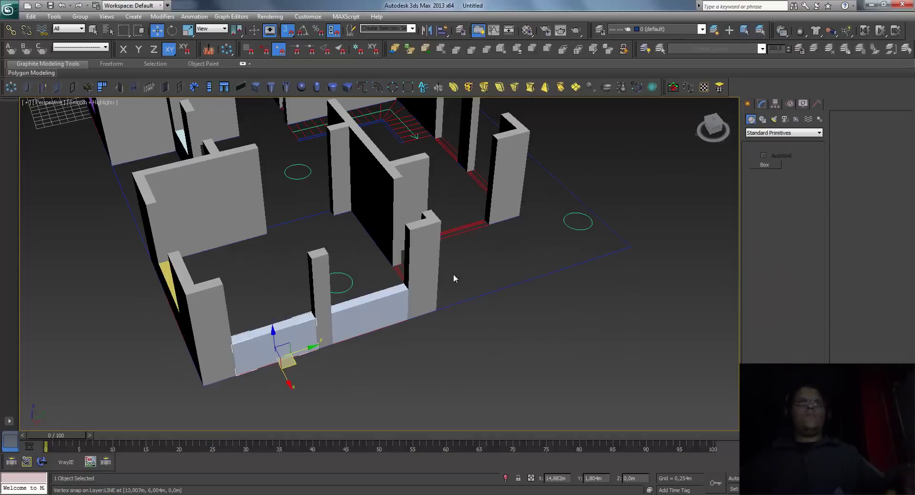
left_click(429, 281)
key("z")
scroll(496, 287, "down", 3)
scroll(413, 288, "down", 2)
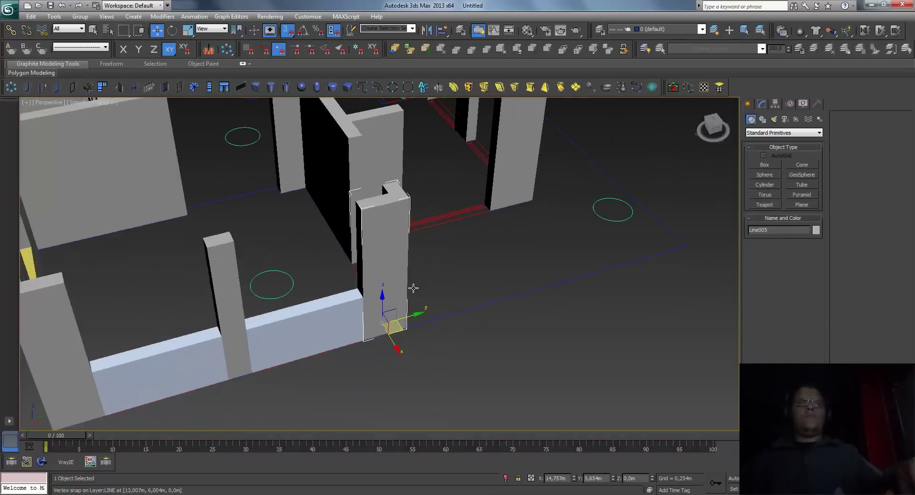
middle_click_drag(413, 288, 343, 292, "alt")
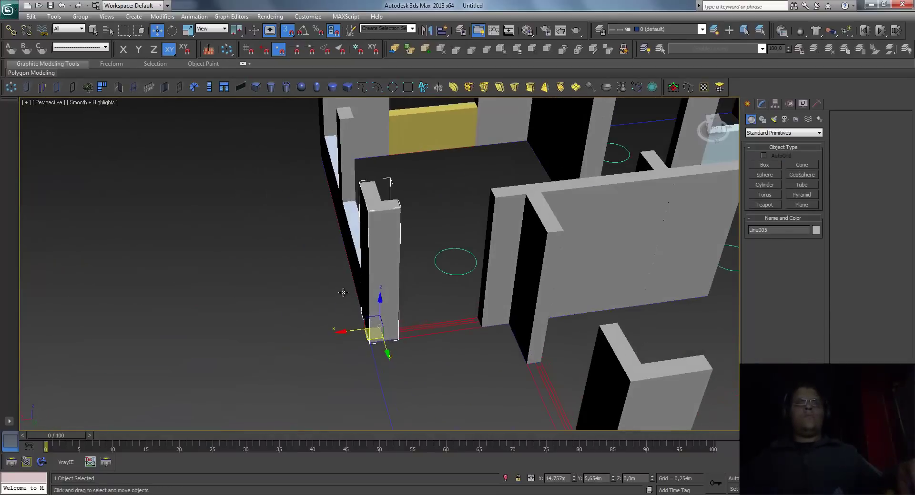
- Draw 1 m boxes between the pillars, plus green and red boxes in the next gaps
left_click(257, 88)
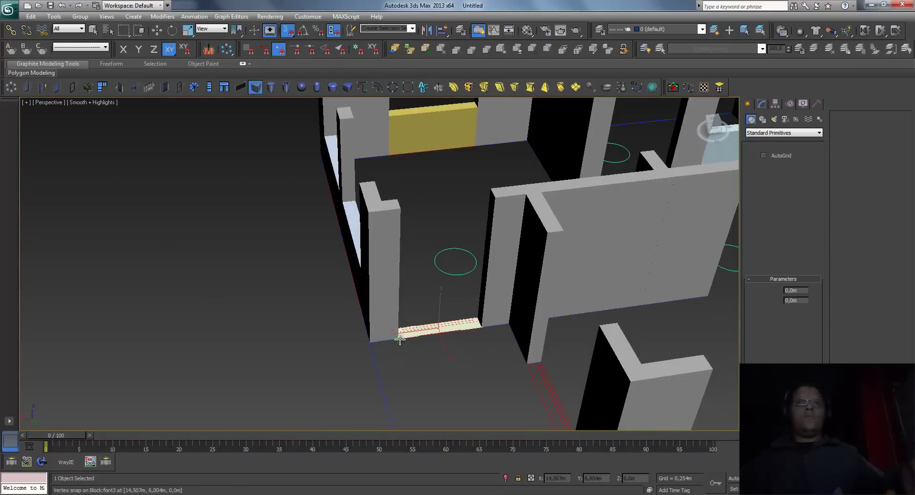
left_click_drag(402, 339, 399, 333)
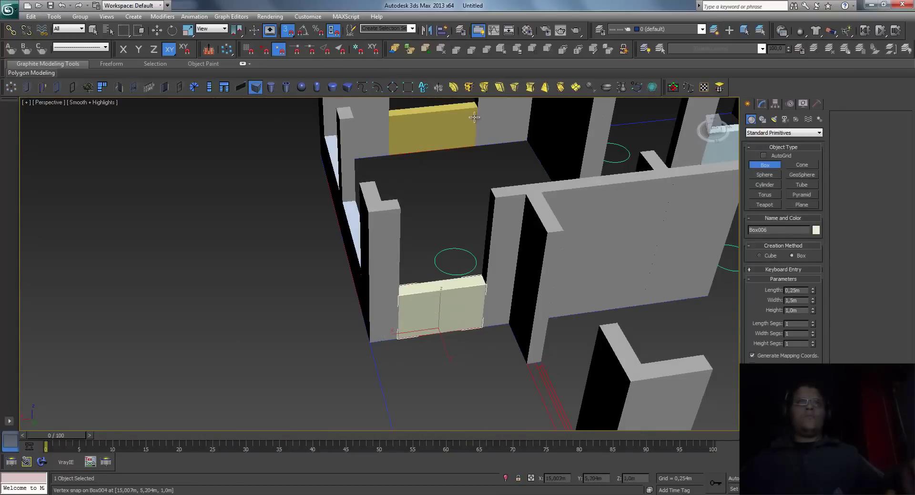
middle_click_drag(376, 229, 383, 215)
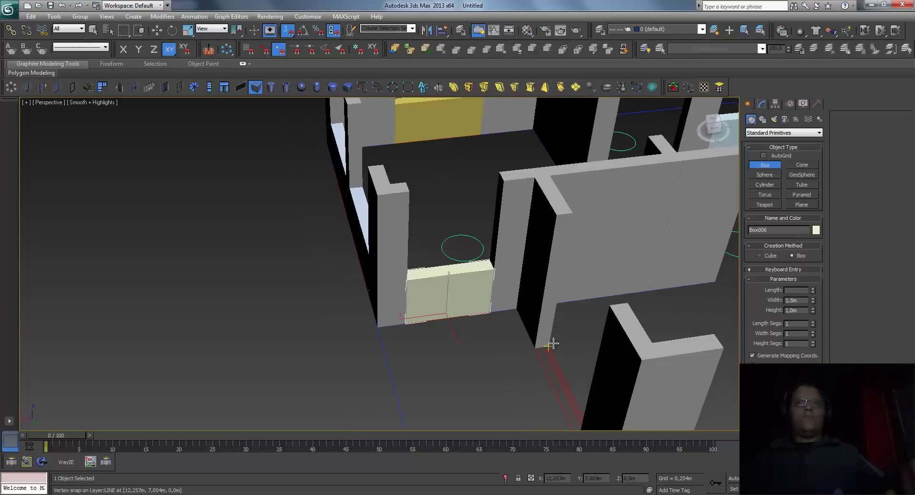
left_click_drag(555, 346, 573, 429)
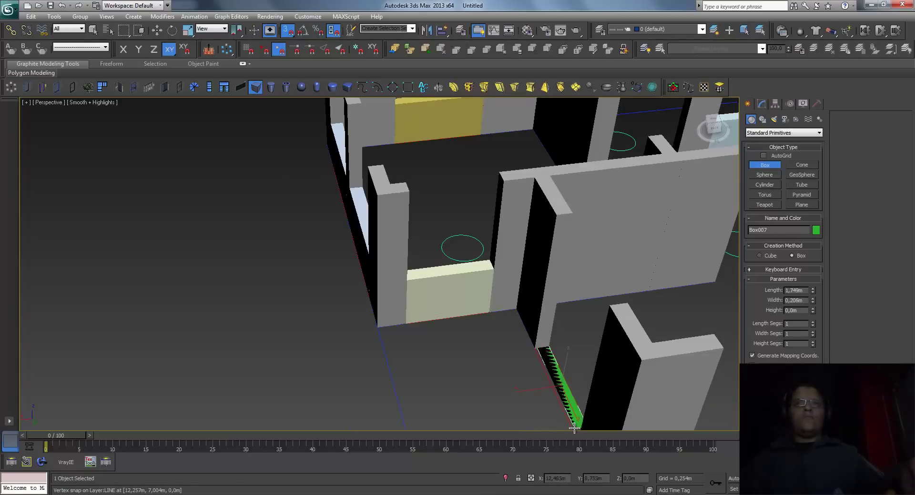
scroll(573, 429, "down", 3)
left_click_drag(573, 429, 506, 382)
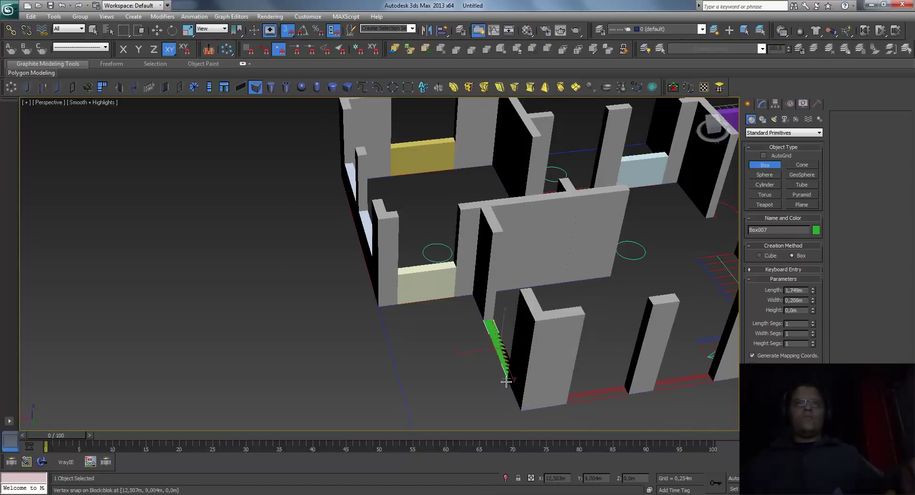
left_click(644, 389)
left_click_drag(623, 385, 570, 409)
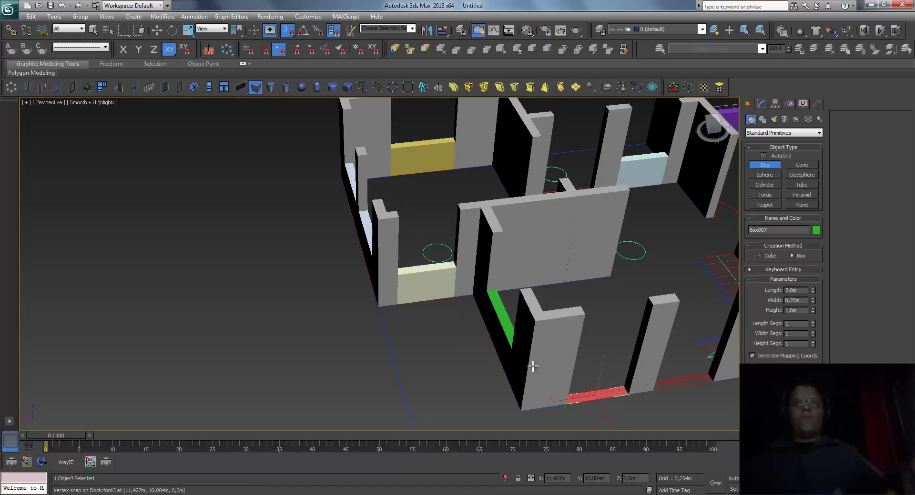
left_click(710, 371)
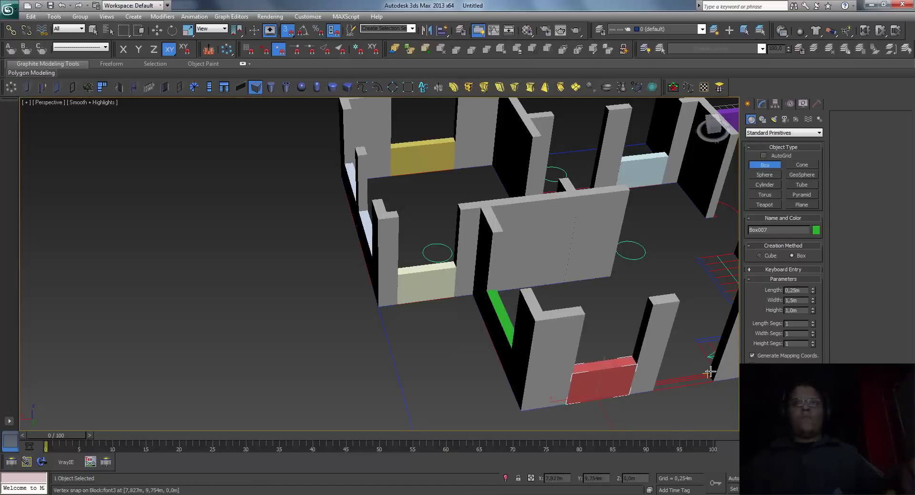
- Add magenta, light-blue and purple boxes in the remaining gaps, then recentre the plan
left_click_drag(711, 379, 648, 394)
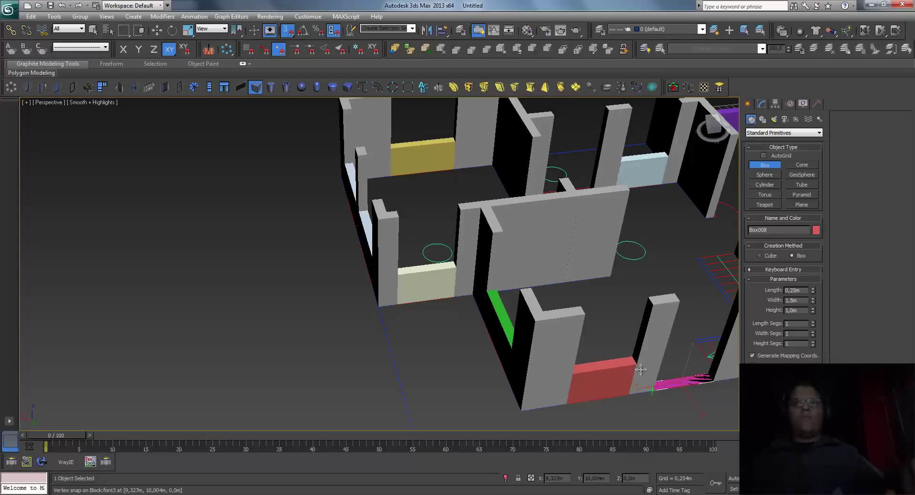
left_click(645, 370)
scroll(658, 365, "down", 5)
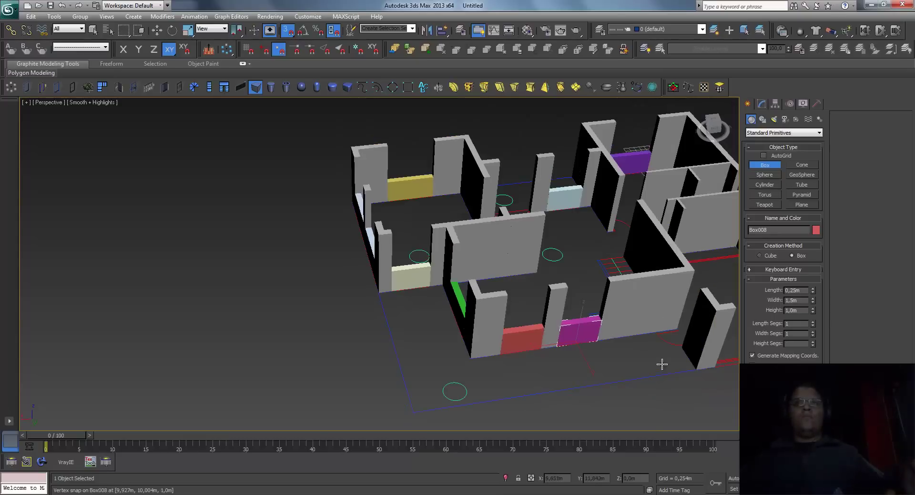
scroll(496, 340, "up", 1)
scroll(510, 336, "up", 1)
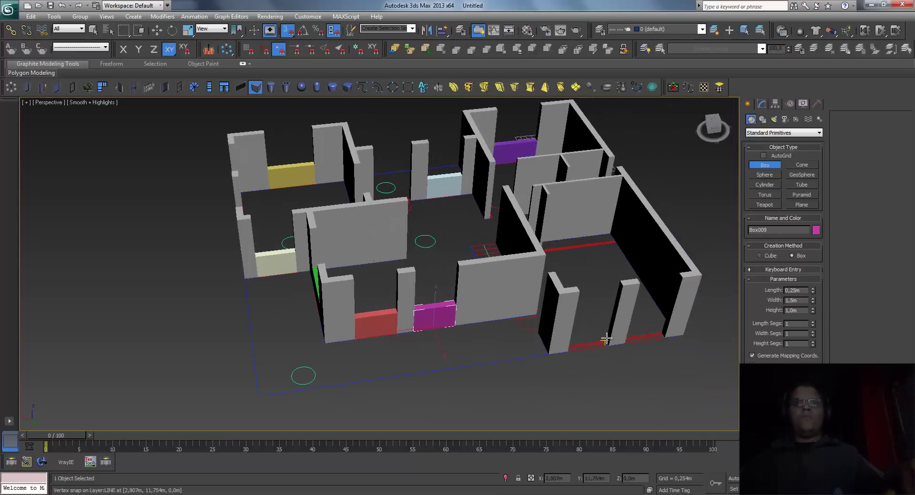
left_click_drag(603, 342, 565, 357)
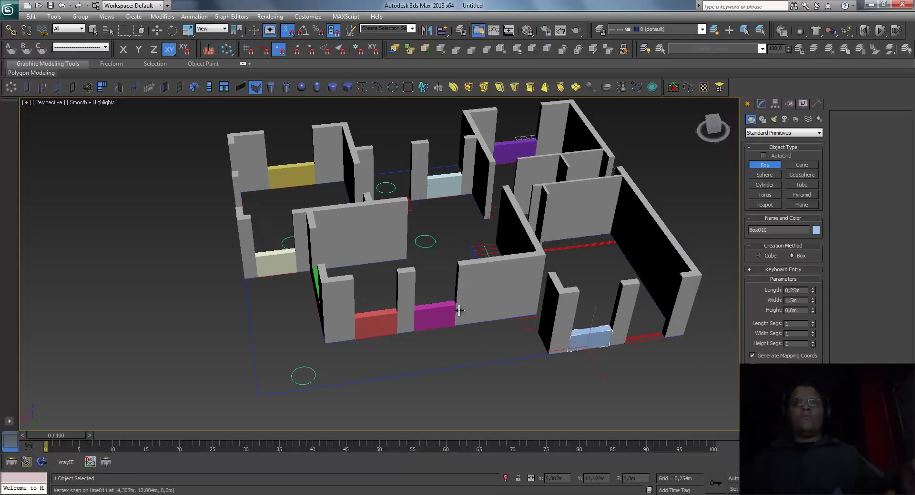
left_click(665, 327)
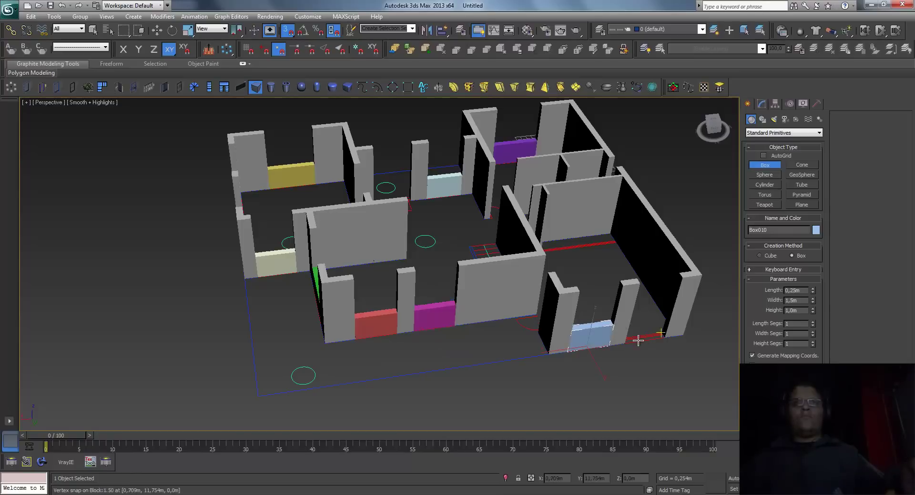
left_click_drag(638, 340, 626, 343)
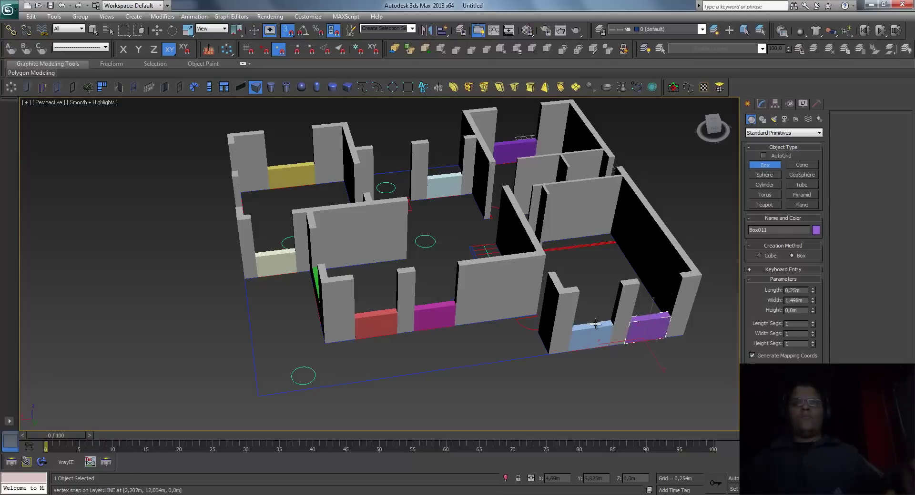
left_click(616, 325)
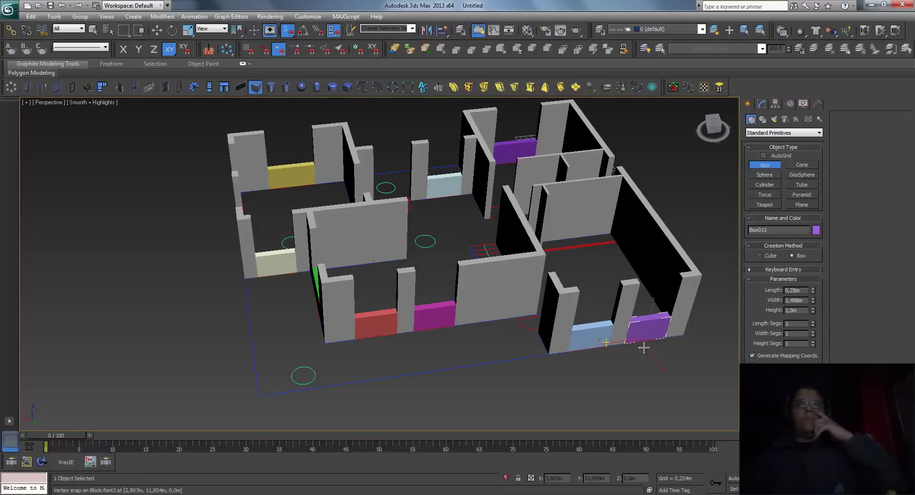
middle_click_drag(645, 353, 637, 351)
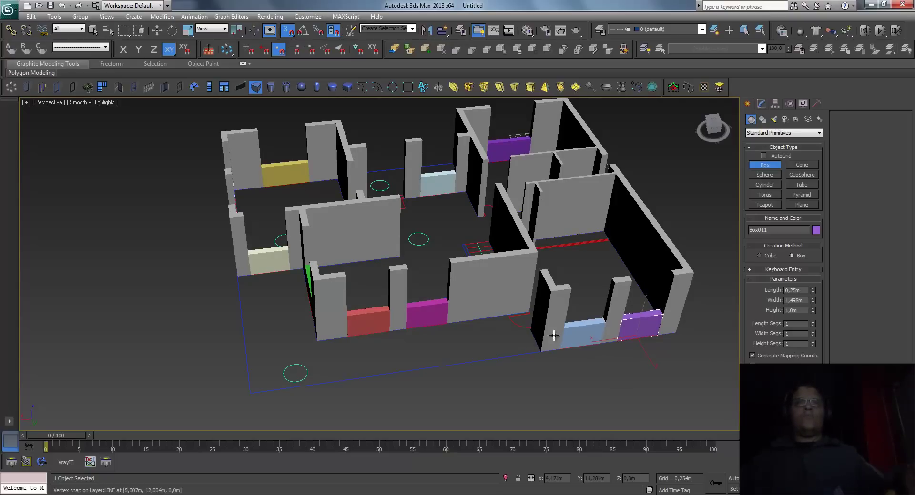
middle_click_drag(598, 349, 563, 341)
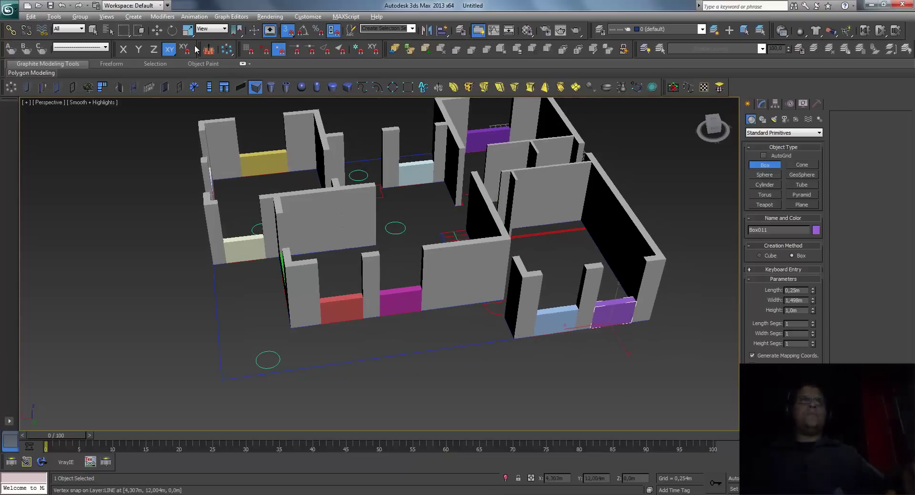
left_click(158, 30)
- Zoom to wall Line013 and fill its narrow gap with a 1,3m-high box
left_click(650, 227)
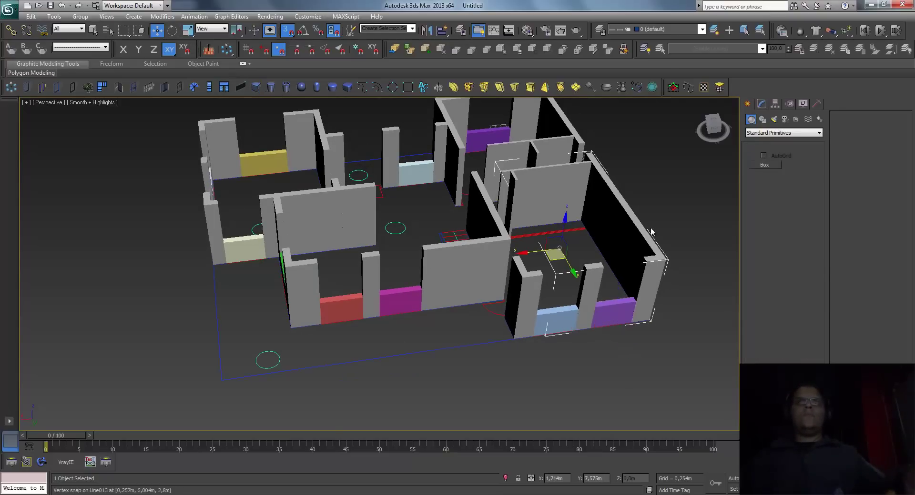
key("z")
middle_click_drag(490, 228, 370, 122, "alt")
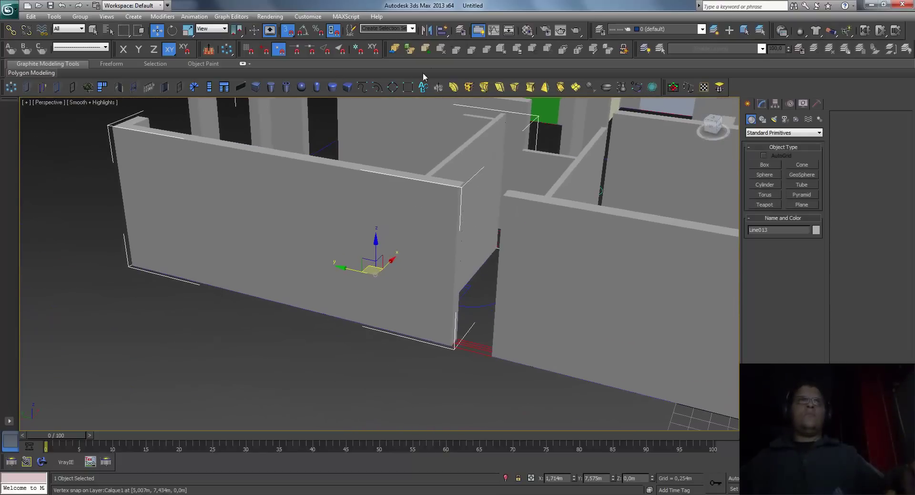
left_click(257, 87)
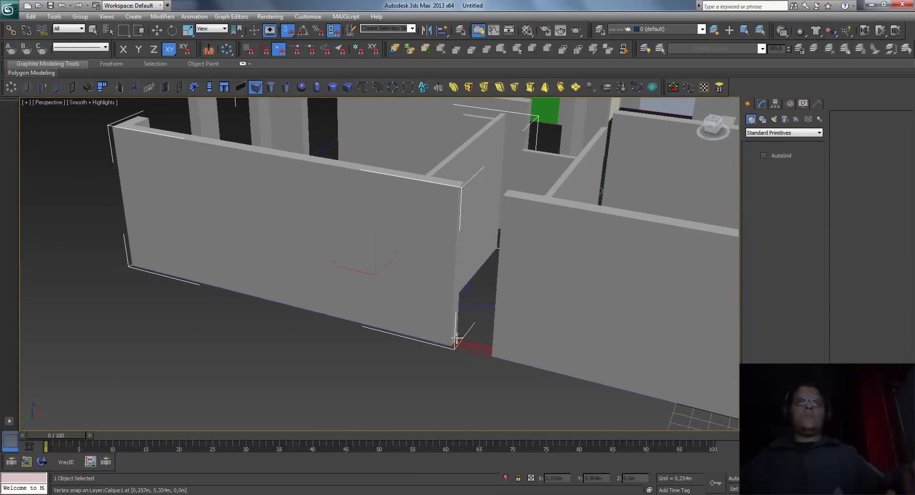
left_click_drag(489, 356, 490, 355)
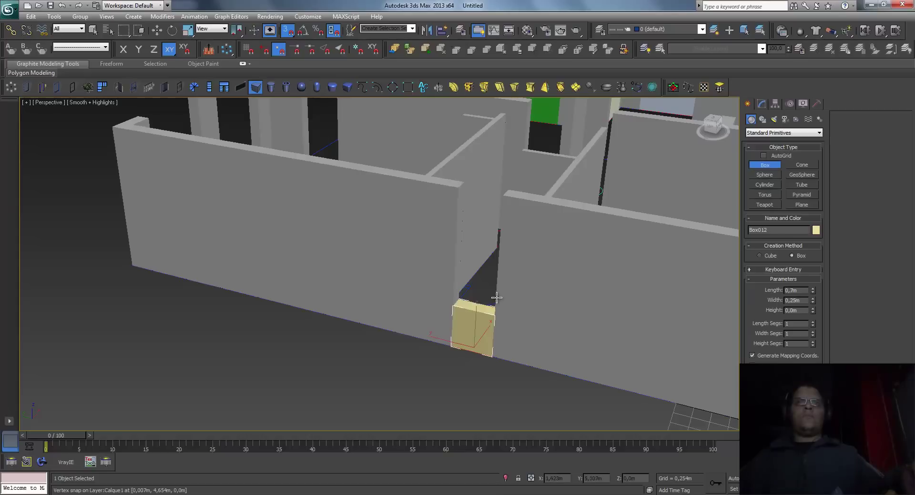
left_click(490, 305)
double_click(791, 310)
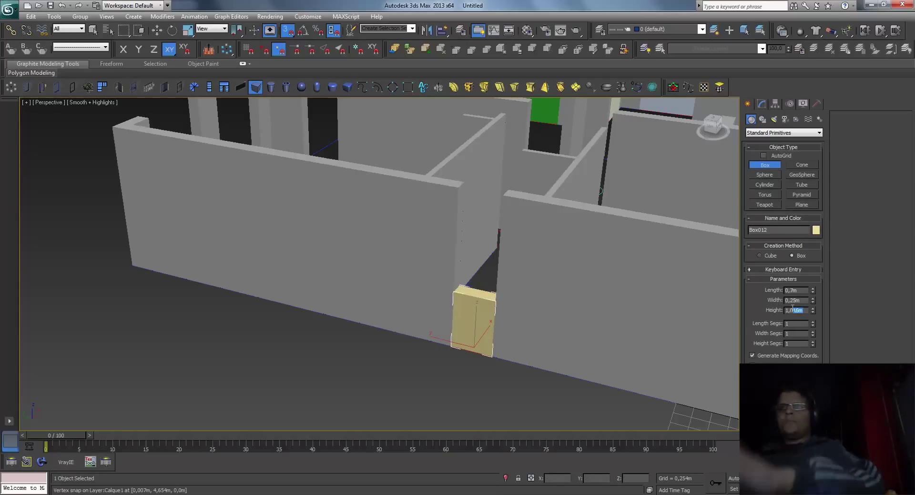
type("3")
key("Return")
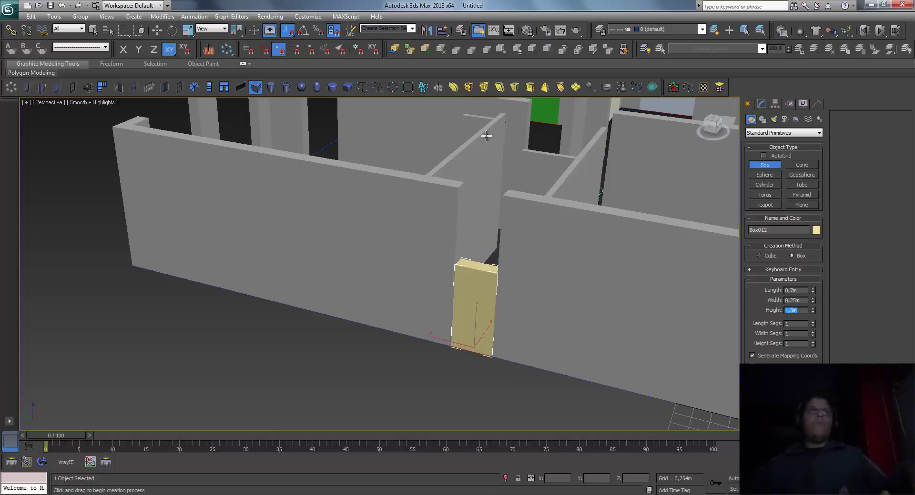
- Select all twelve filler boxes with Select Similar
right_click(413, 351)
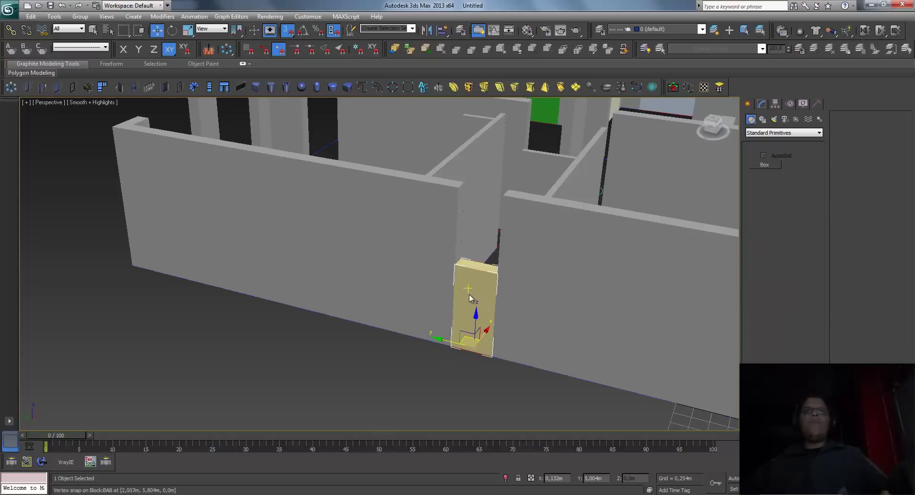
right_click(468, 298)
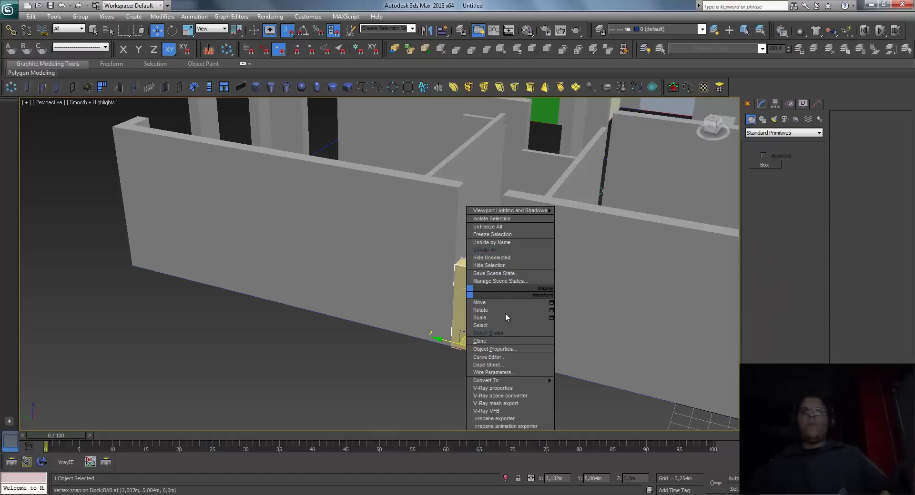
left_click(488, 333)
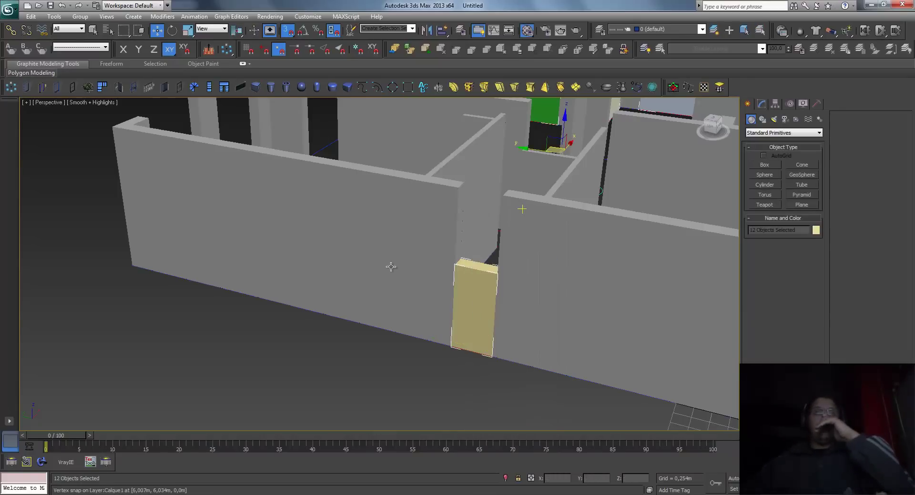
- Assign the gray VRayMtl to the selected filler boxes
key("m")
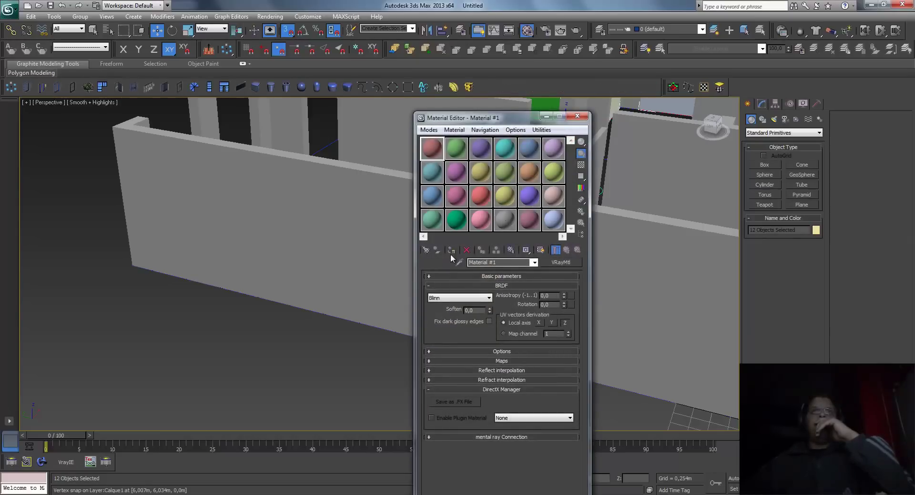
left_click(451, 251)
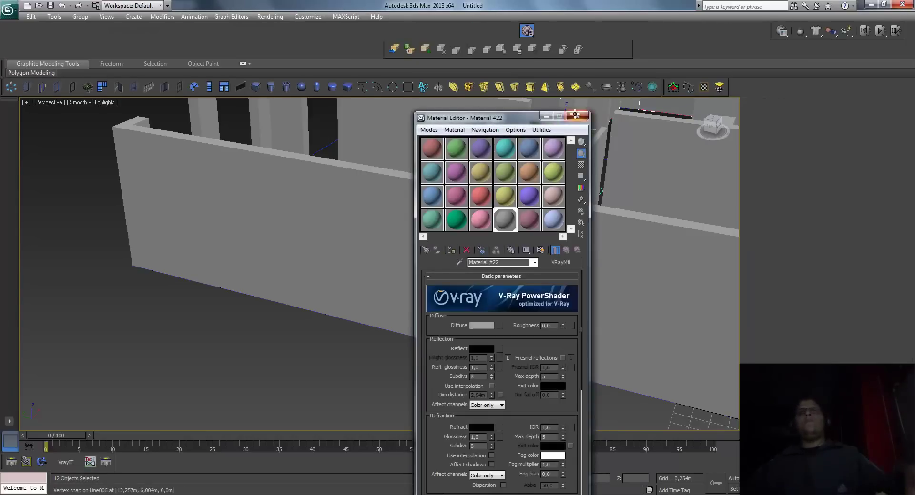
key("m")
- Select all the extruded walls using Select Similar
left_click(324, 336)
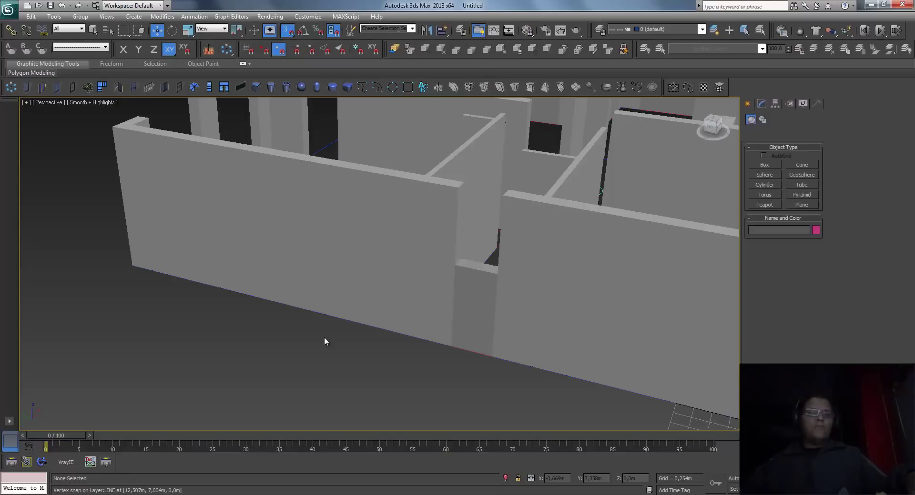
scroll(324, 336, "down", 3)
left_click(361, 269)
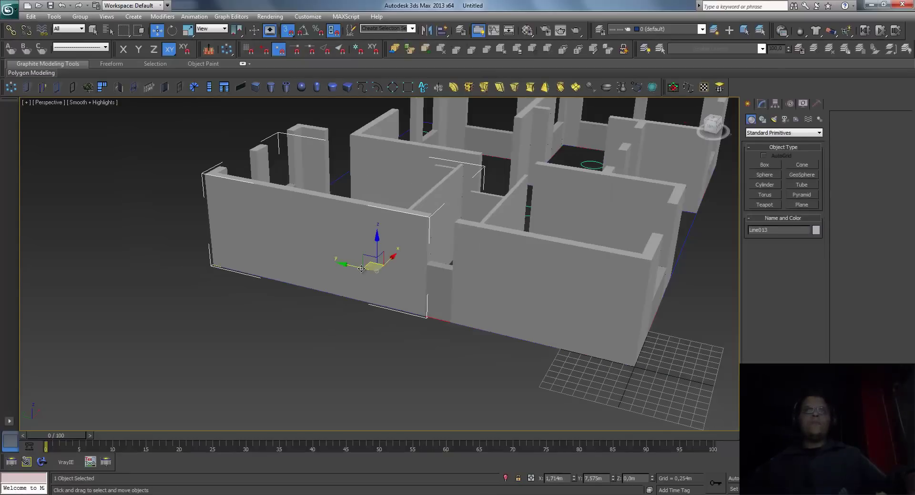
key("ctrl+a")
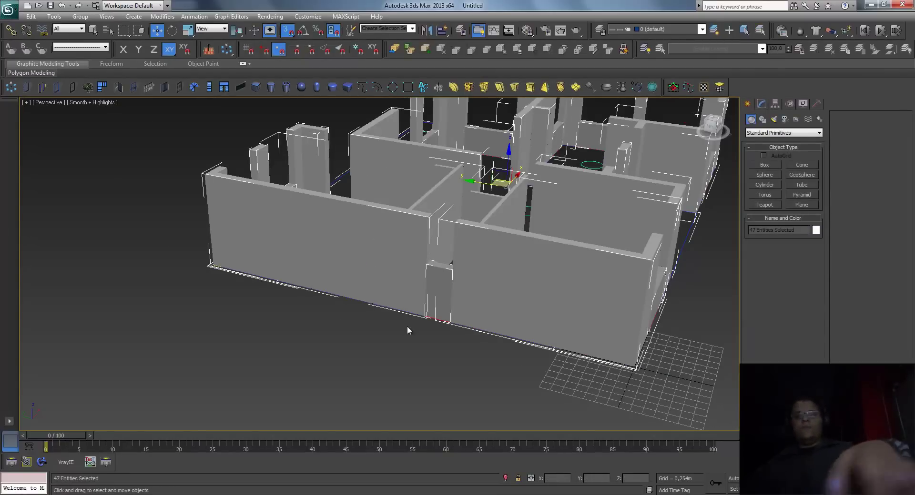
left_click(407, 326)
left_click(480, 293)
key("e")
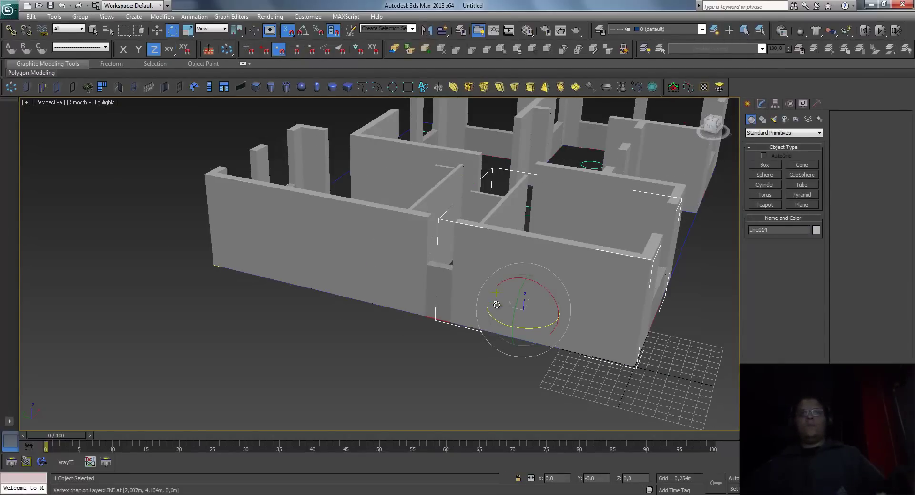
right_click(496, 305)
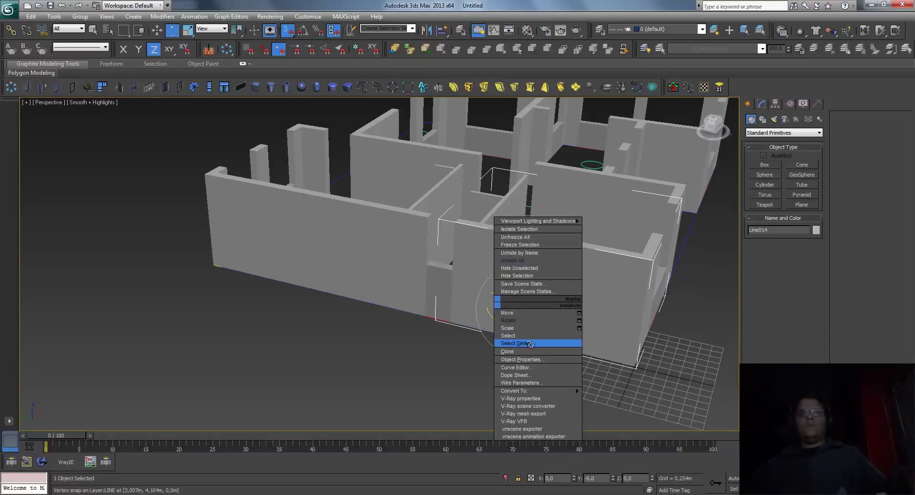
left_click(529, 344)
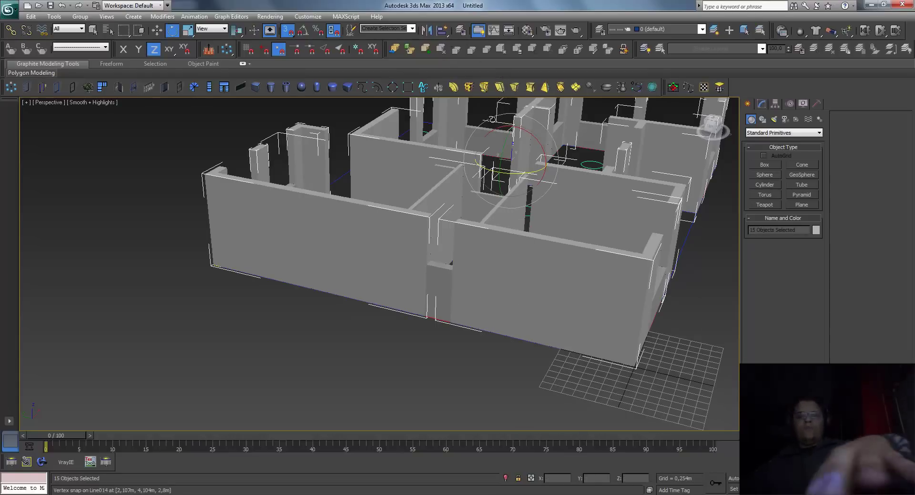
- Assign the VRayMtl to the walls and lighten its diffuse colour to 171 gray
key("m")
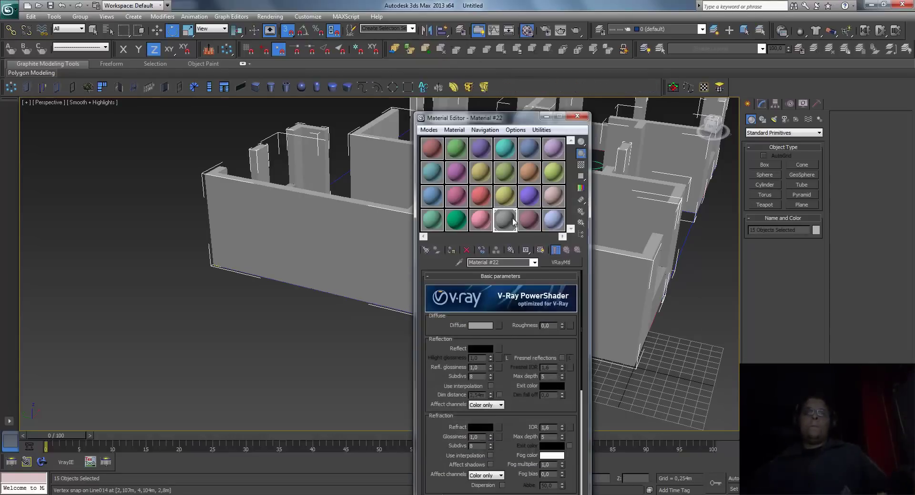
left_click(451, 250)
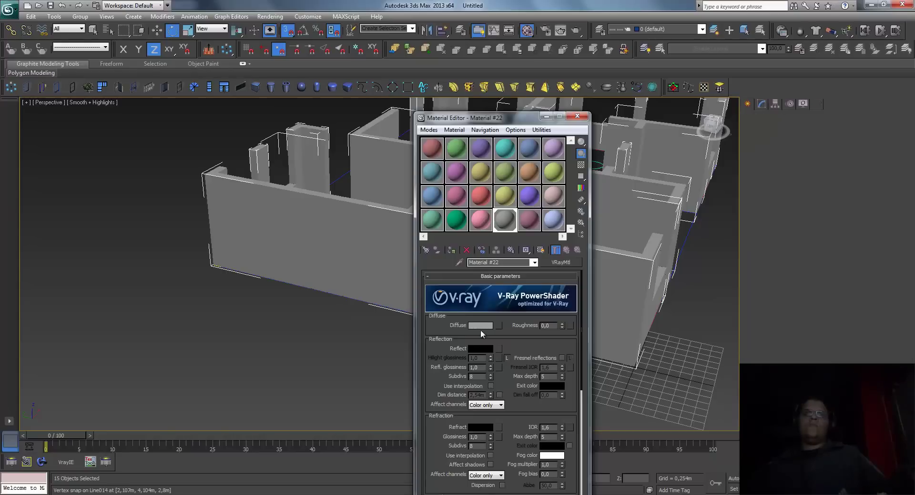
left_click(480, 326)
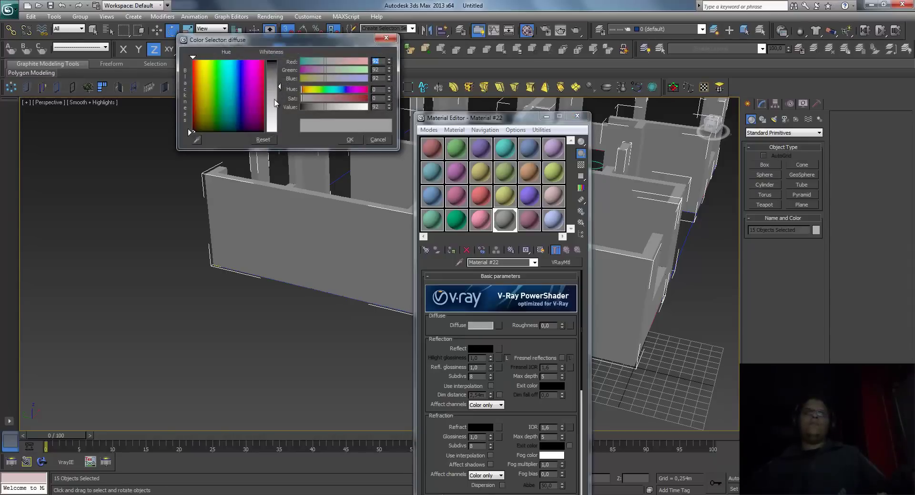
left_click(278, 108)
left_click(349, 140)
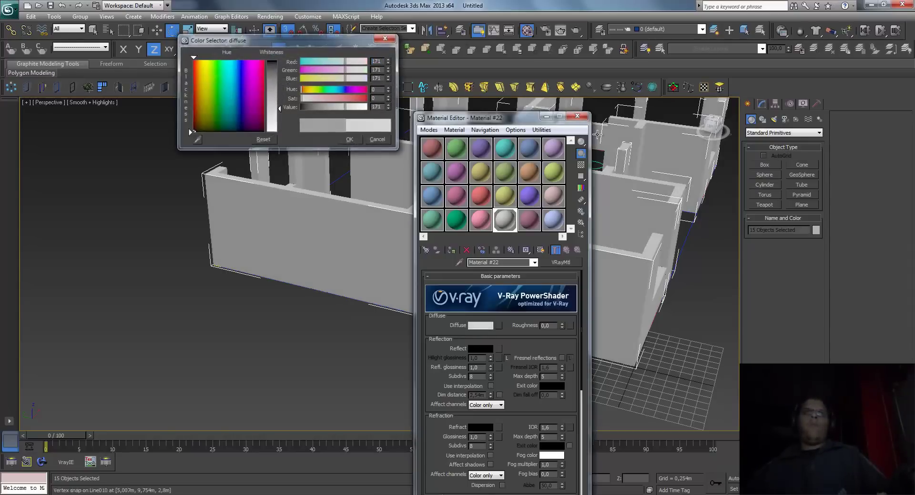
left_click(577, 116)
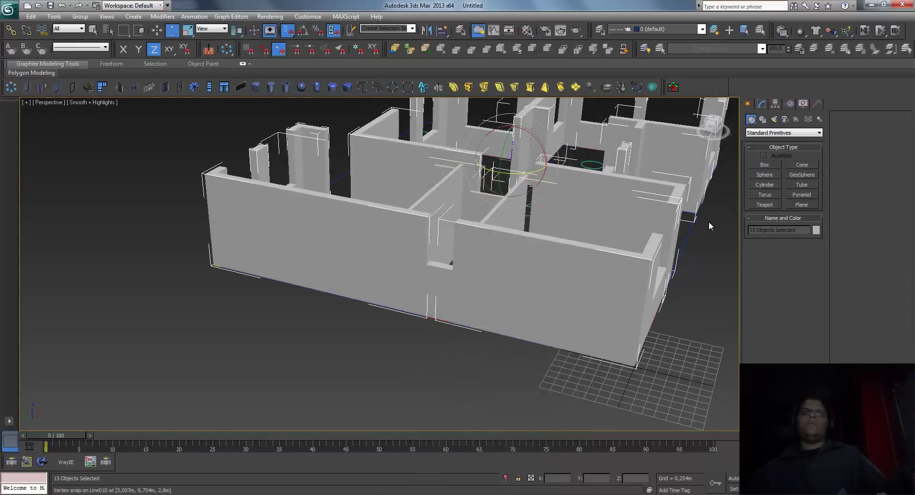
left_click(816, 230)
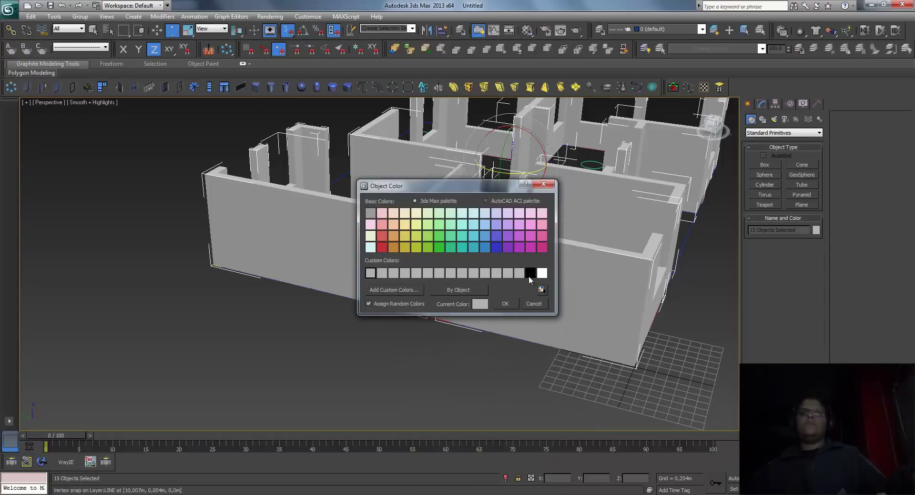
left_click(505, 304)
left_click(441, 362)
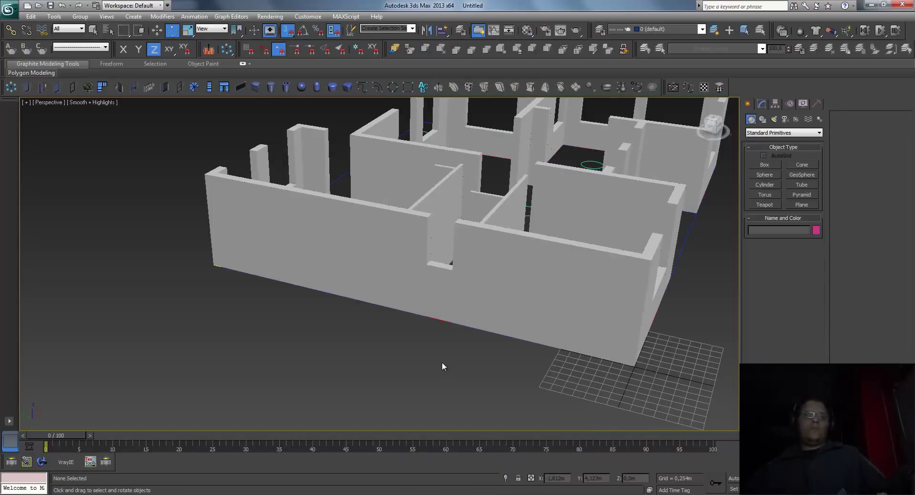
key("z")
scroll(442, 362, "down", 5)
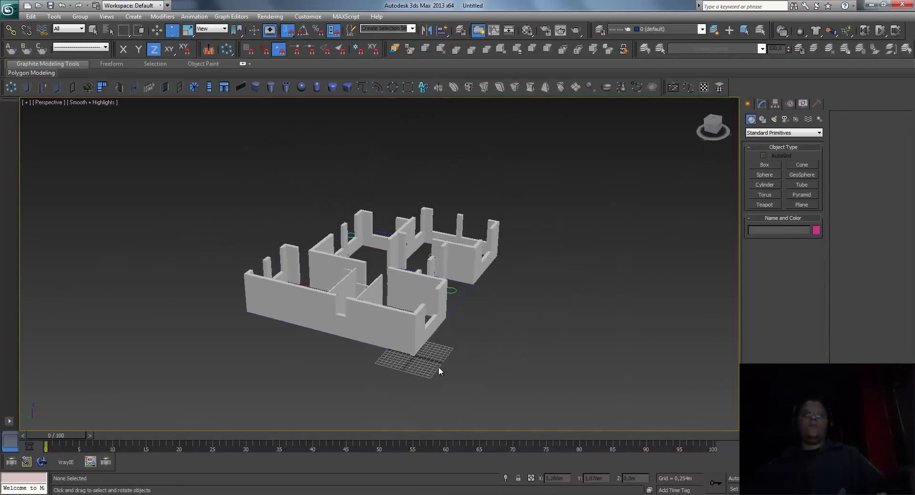
middle_click_drag(463, 378, 464, 377, "alt")
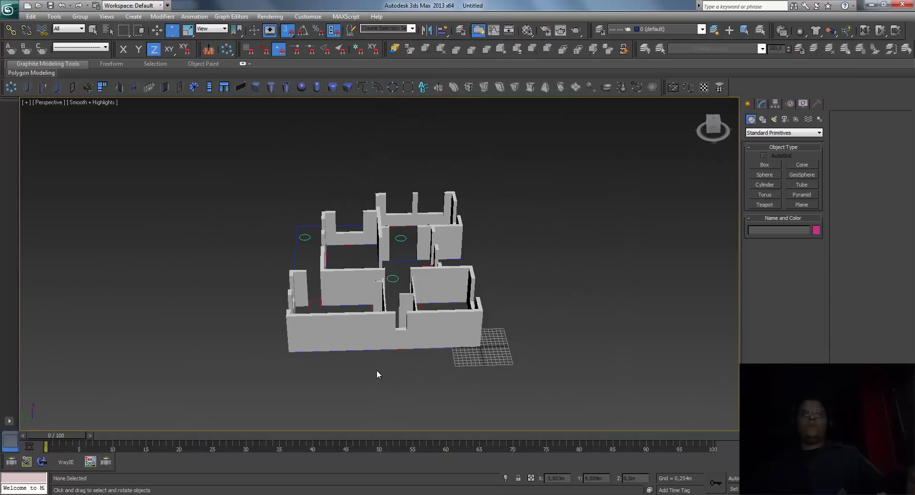
middle_click_drag(358, 370, 349, 366, "alt")
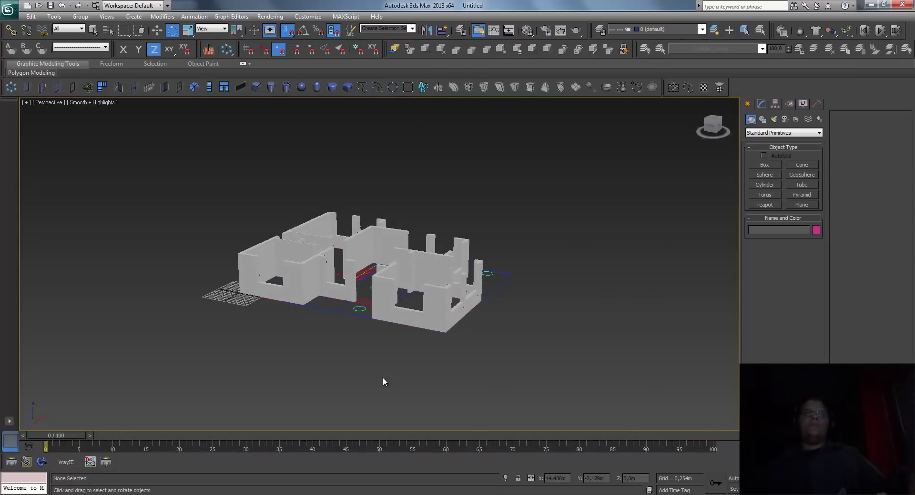
scroll(344, 365, "up", 3)
scroll(344, 364, "up", 2)
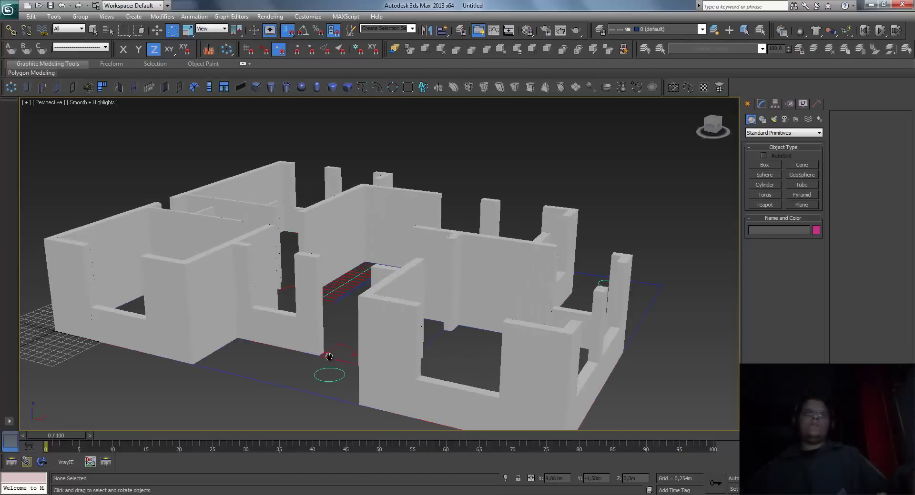
scroll(409, 353, "up", 2)
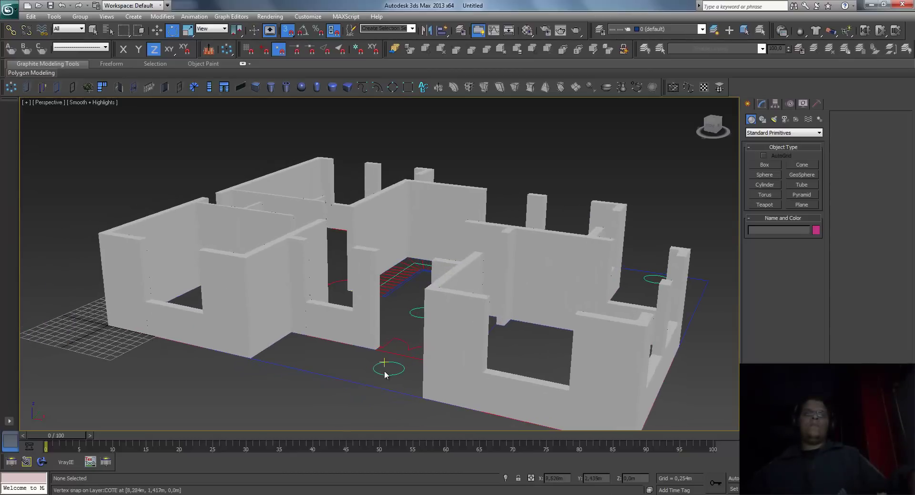
middle_click_drag(384, 372, 403, 366)
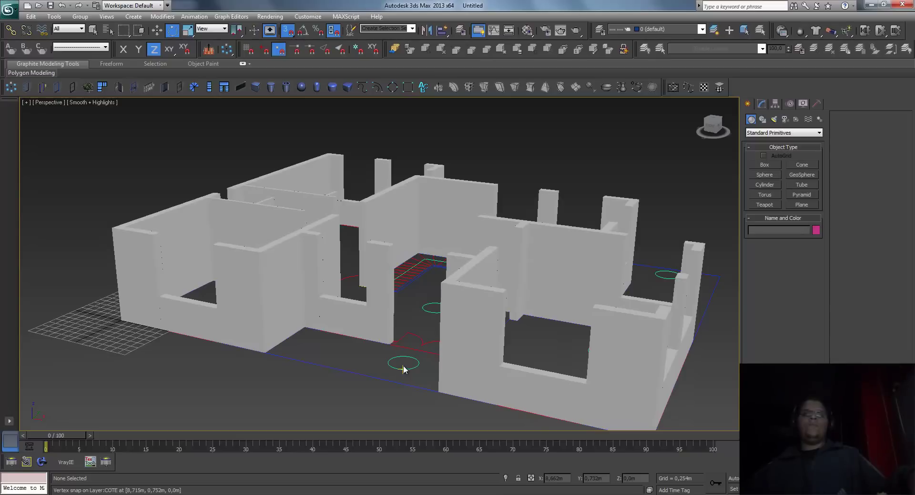
mouse_move(403, 370)
middle_mouse_down()
mouse_move(404, 326)
mouse_move(167, 180)
middle_mouse_up()
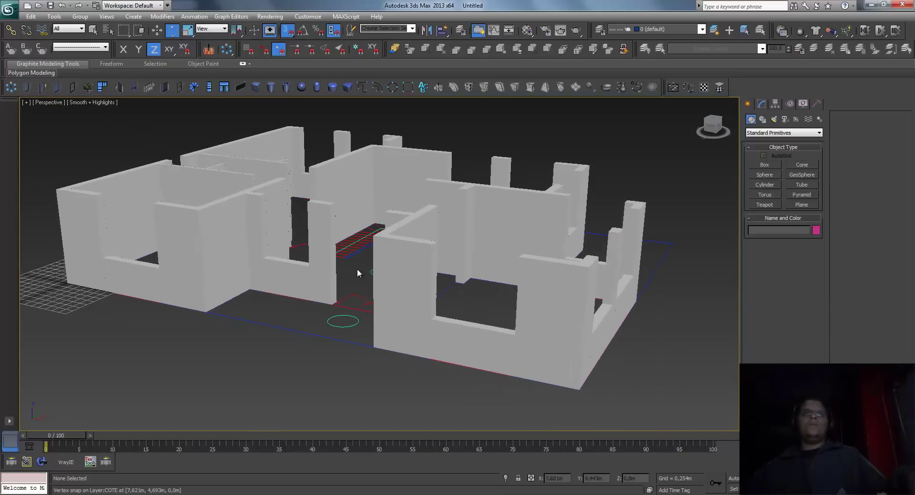
left_click(898, 6)
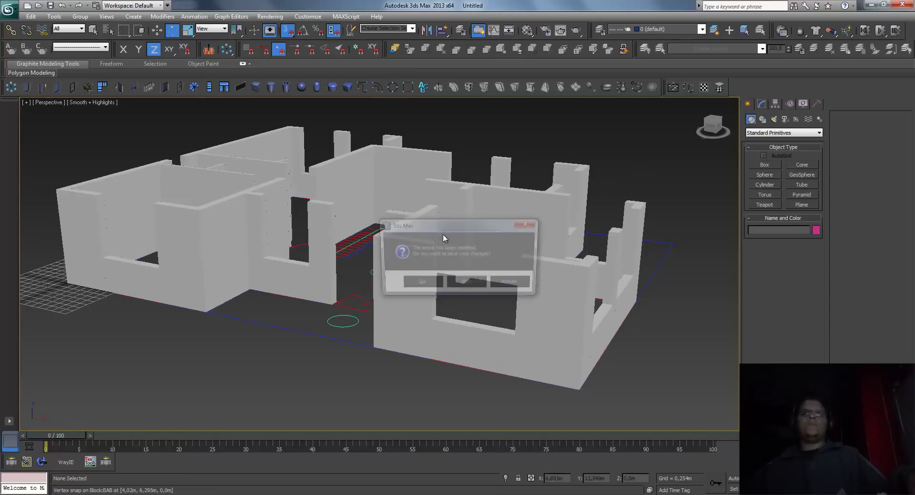
left_click(467, 285)
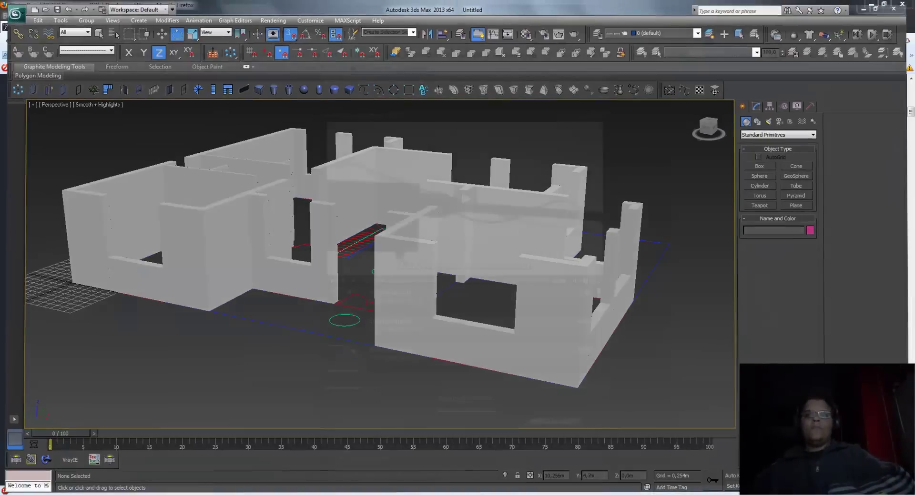